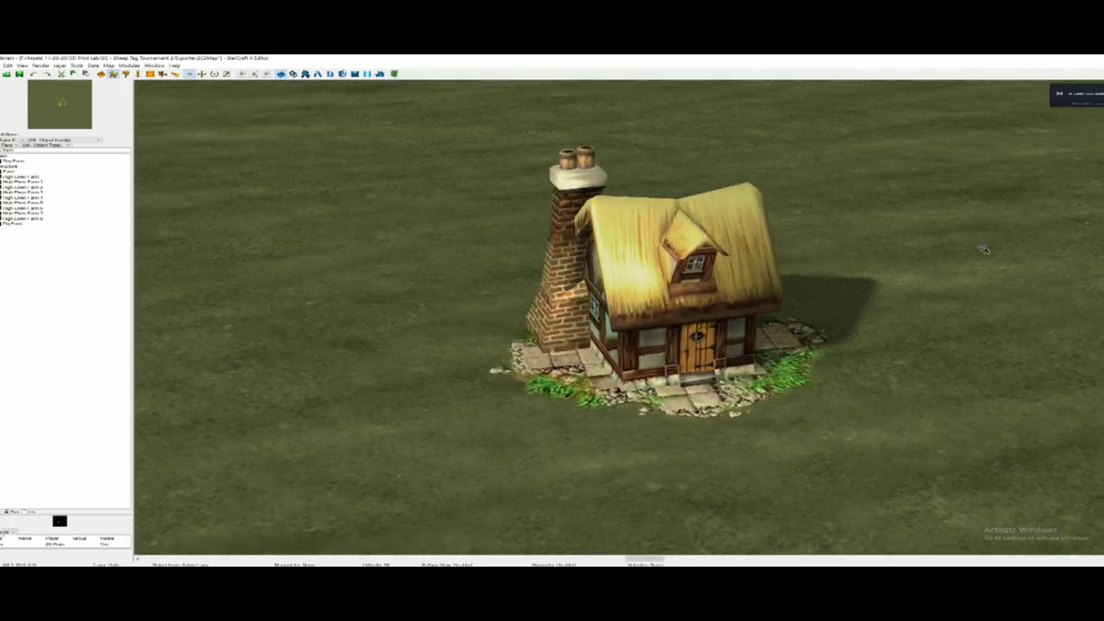
Open the game asset browser by running the browse command in the editor console, and search it for farm
{"action": "right_click_drag", "start_coordinate": [982, 248], "coordinate": [783, 195], "text": "ctrl"}
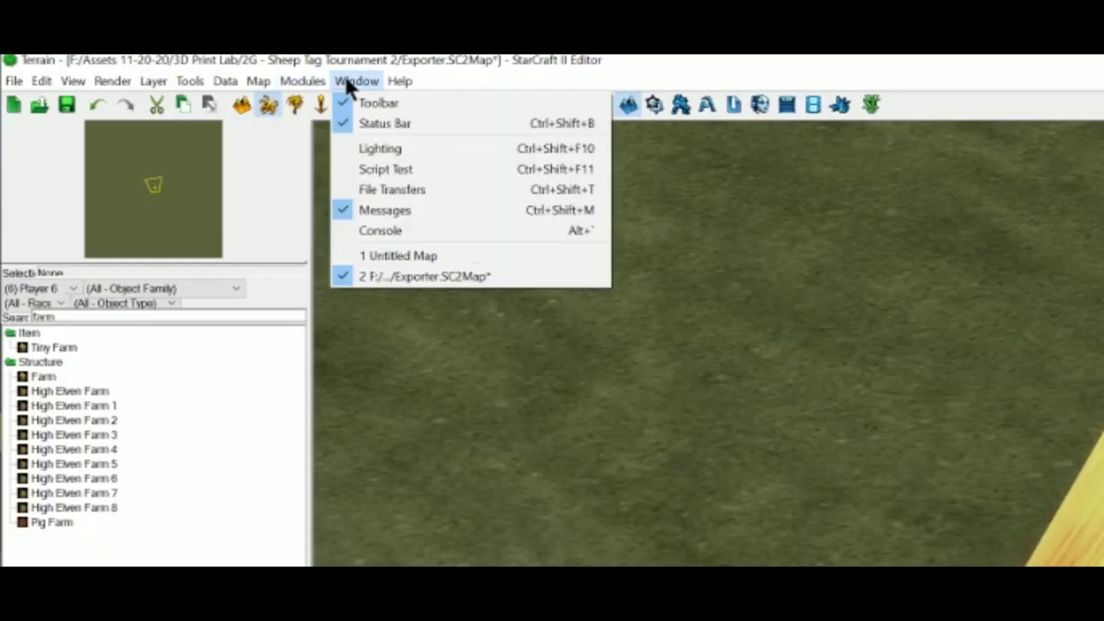
{"action": "left_click", "coordinate": [404, 230]}
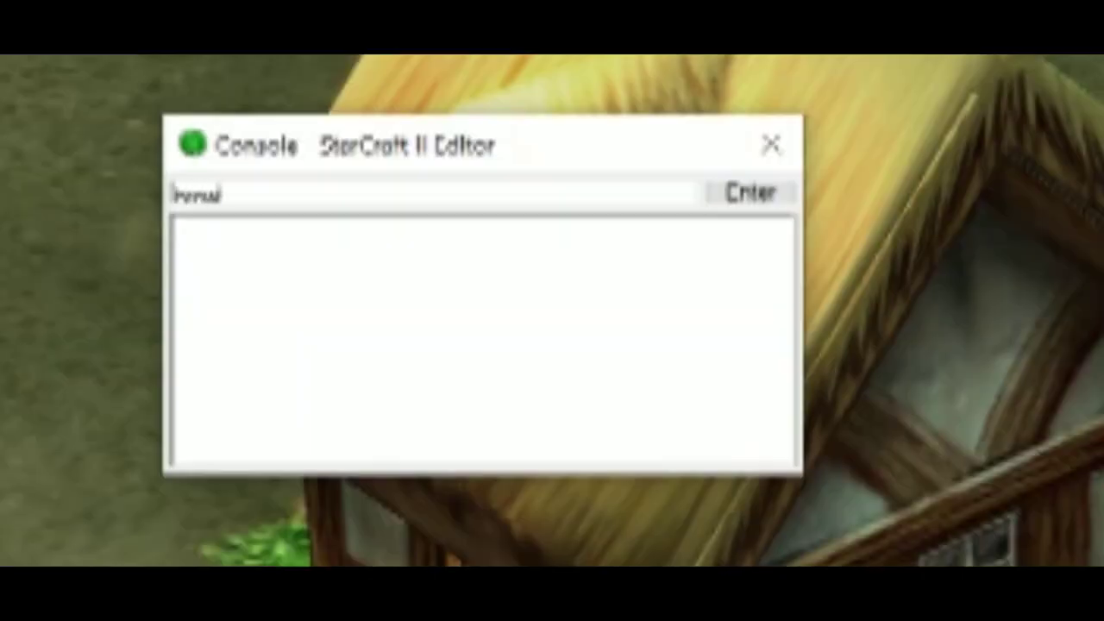
{"action": "key", "text": "Return"}
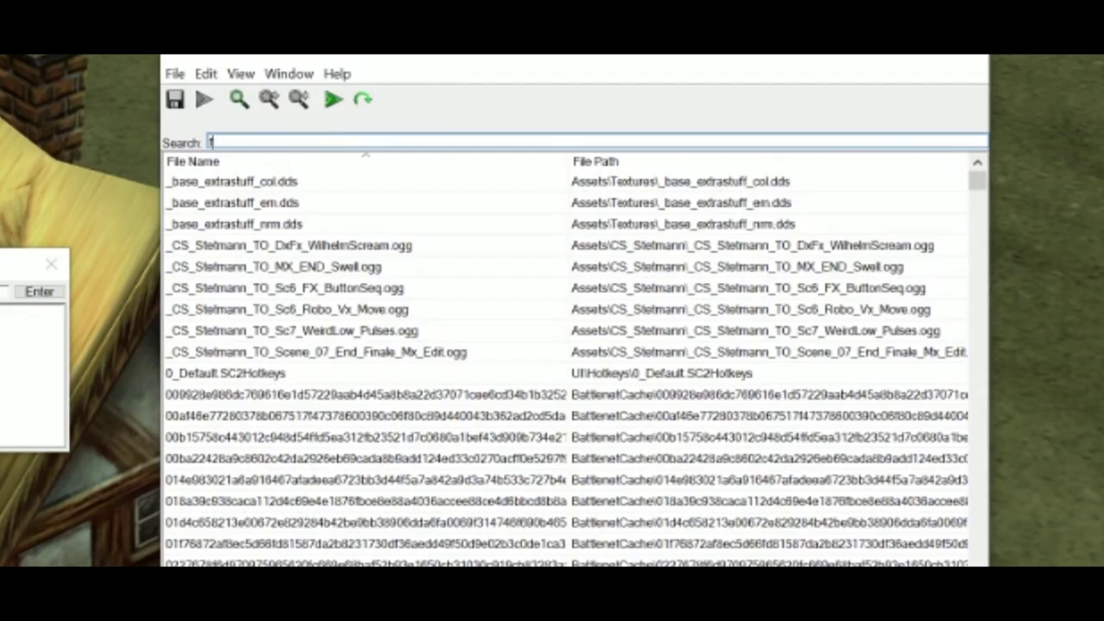
{"action": "type", "text": "farm"}
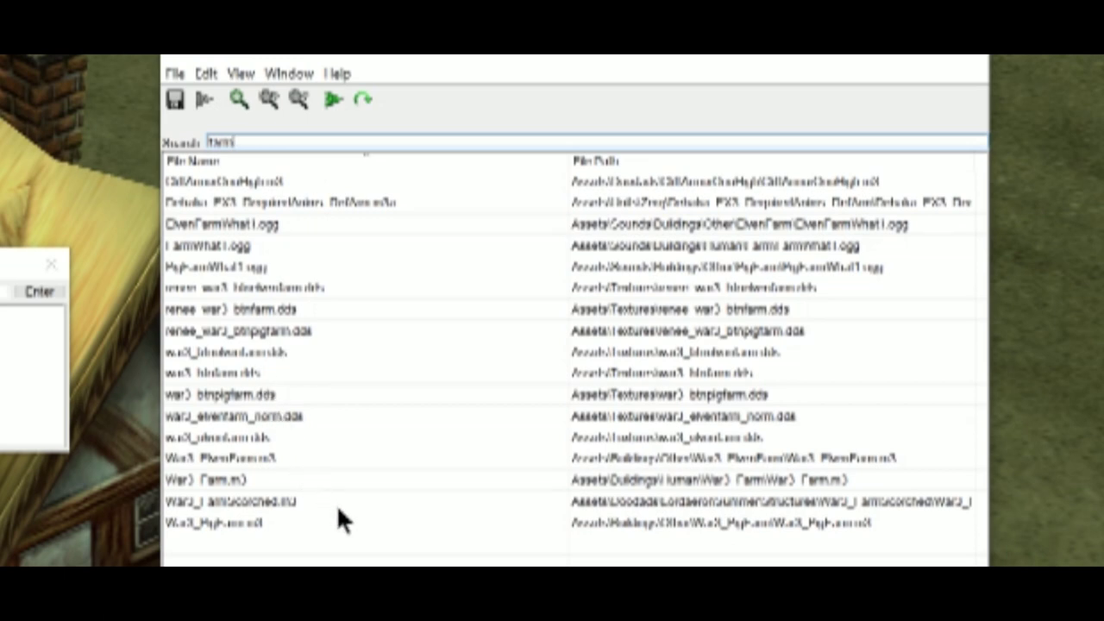
Export the War3_Farm.m3 model file from the search results
{"action": "left_click", "coordinate": [219, 475]}
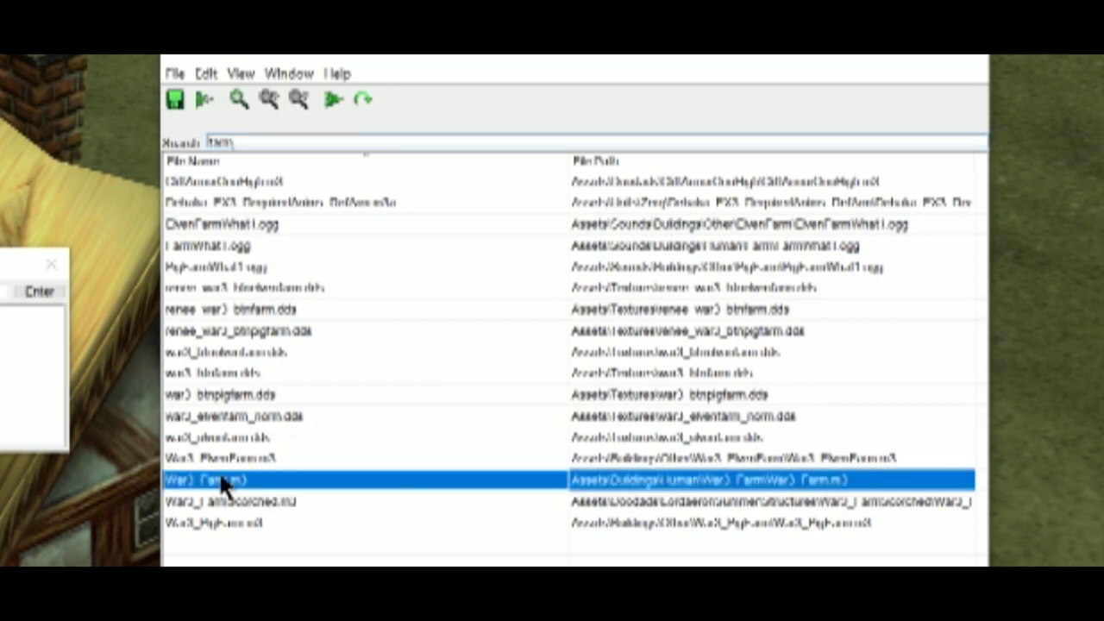
{"action": "right_click", "coordinate": [219, 474]}
{"action": "left_click", "coordinate": [292, 516]}
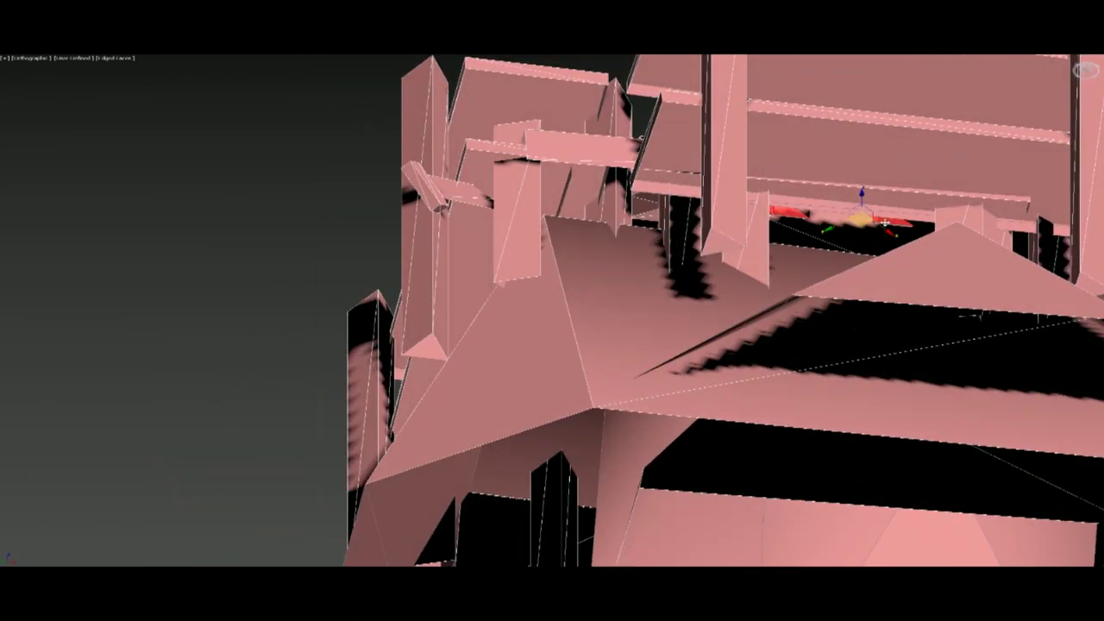
Select the hidden faces inside and underneath the farm mesh and delete them
{"action": "left_click", "coordinate": [816, 236], "text": "ctrl"}
{"action": "left_click", "coordinate": [892, 223]}
{"action": "scroll", "coordinate": [873, 233], "scroll_direction": "down", "scroll_amount": 8}
{"action": "middle_click_drag", "start_coordinate": [862, 250], "coordinate": [802, 345], "text": "alt"}
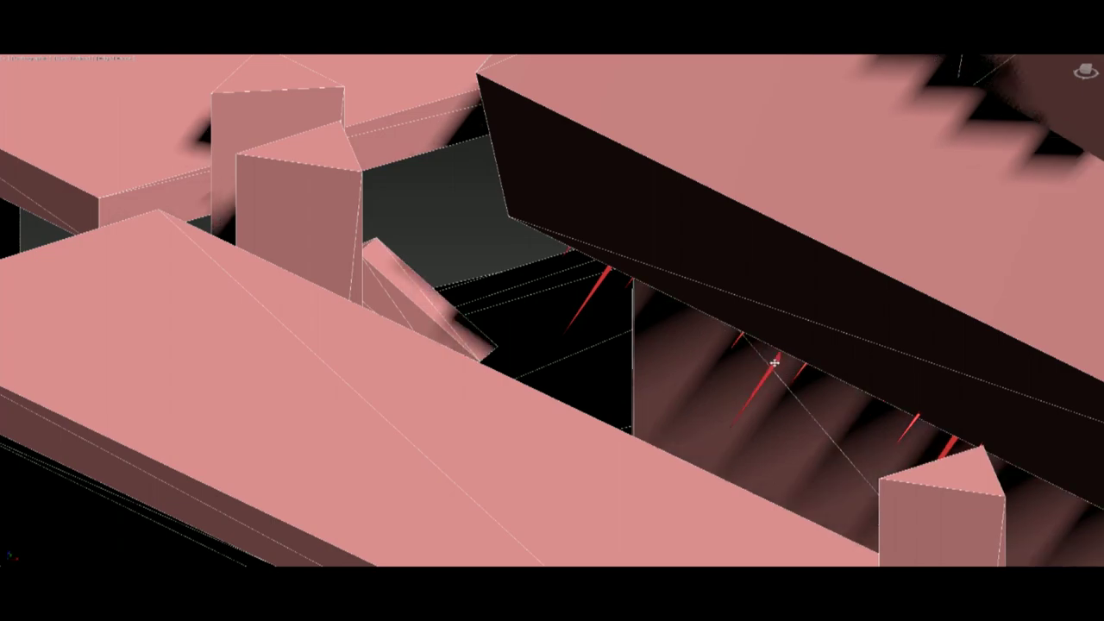
{"action": "scroll", "coordinate": [790, 374], "scroll_direction": "down", "scroll_amount": 3}
{"action": "scroll", "coordinate": [683, 496], "scroll_direction": "down", "scroll_amount": 4}
{"action": "middle_click_drag", "start_coordinate": [683, 496], "coordinate": [840, 414], "text": "alt"}
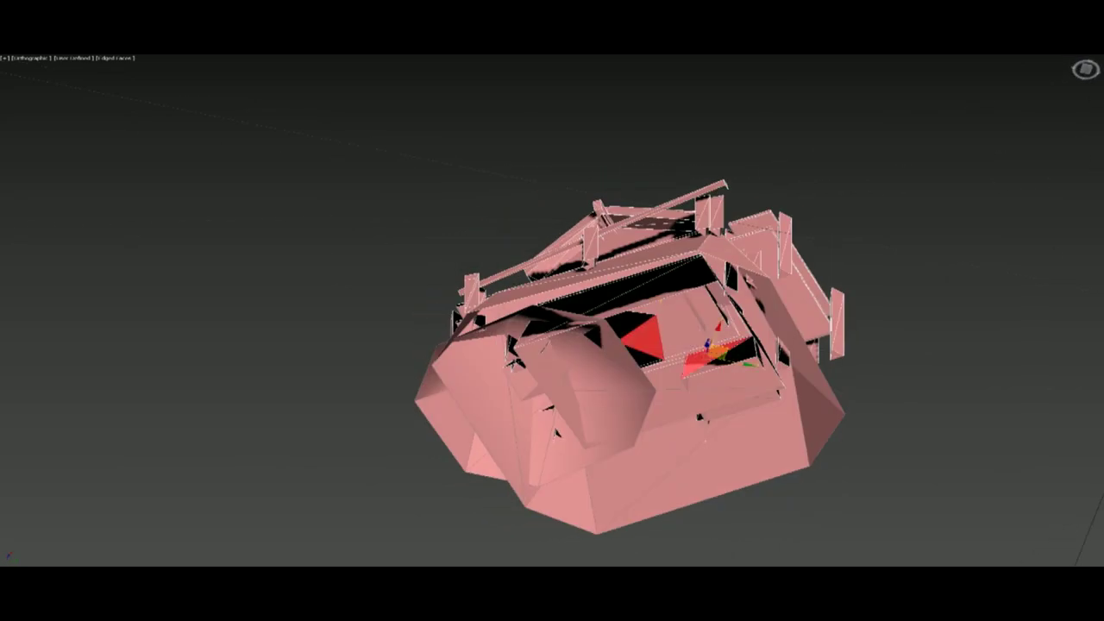
{"action": "left_click", "coordinate": [632, 325], "text": "ctrl"}
{"action": "middle_click_drag", "start_coordinate": [731, 355], "coordinate": [710, 350], "text": "alt"}
{"action": "middle_click_drag", "start_coordinate": [216, 374], "coordinate": [216, 390], "text": "alt"}
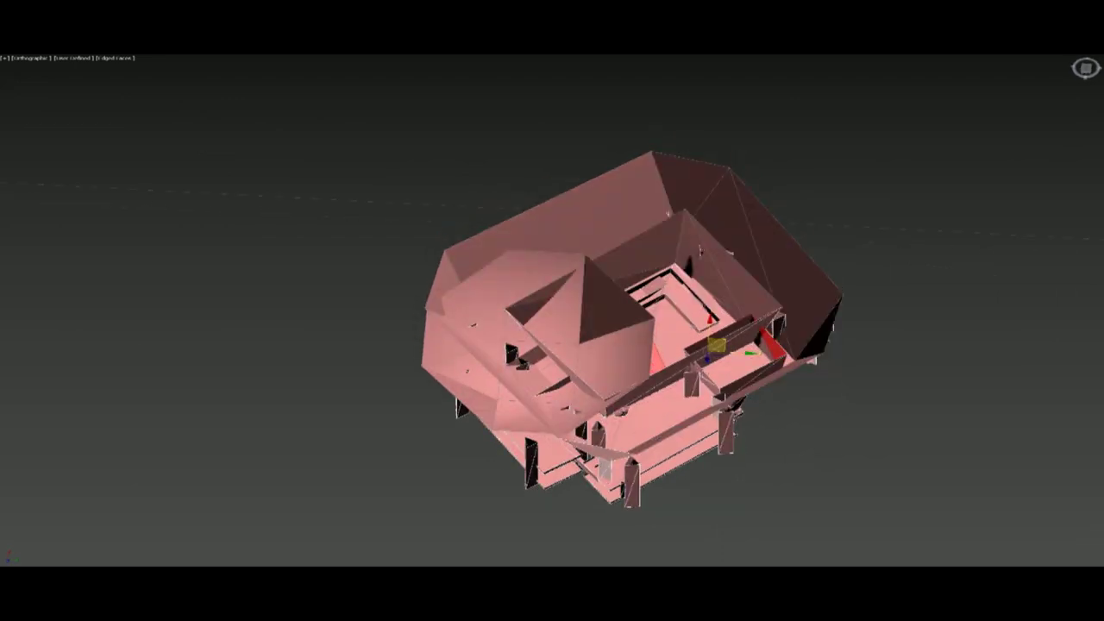
{"action": "left_click", "coordinate": [855, 285]}
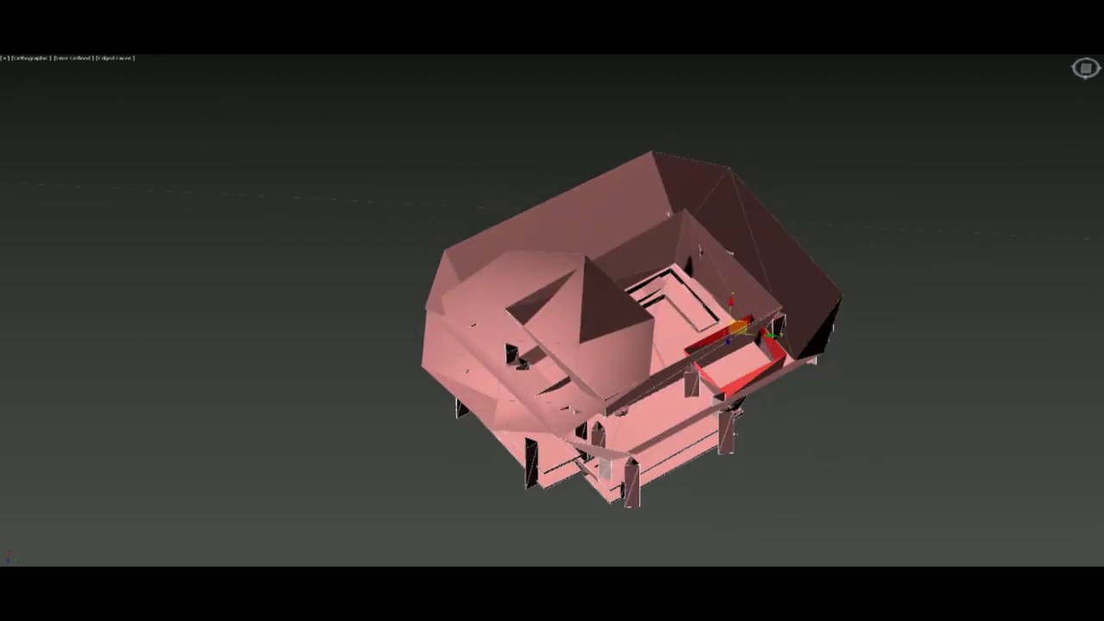
{"action": "key", "text": "Delete"}
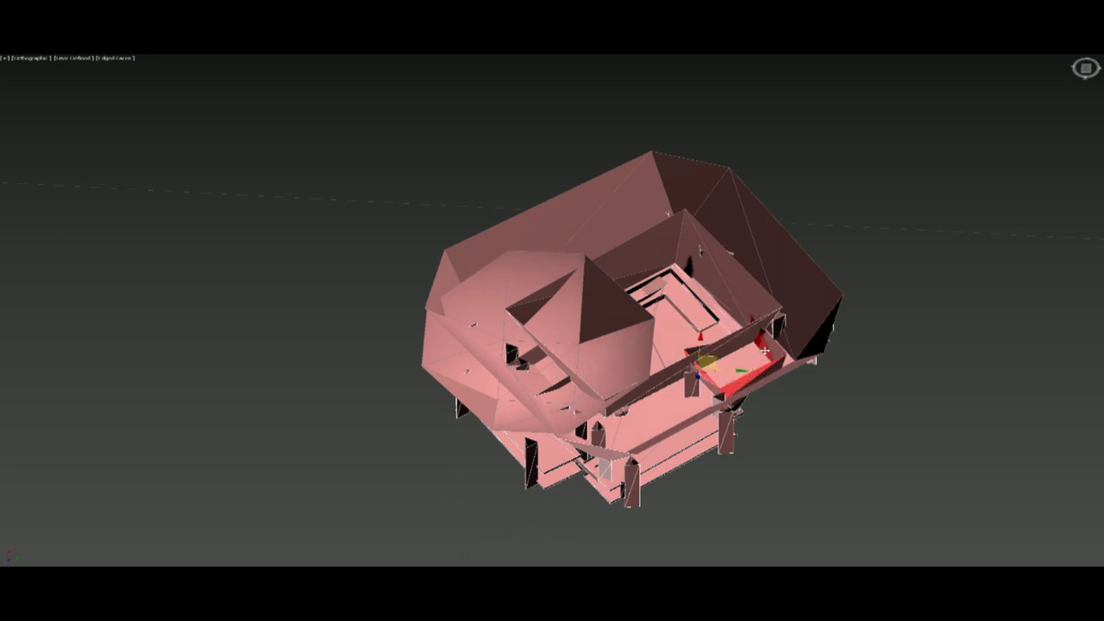
Remove the leftover faces of the small box on the underside of the farm
{"action": "middle_click_drag", "start_coordinate": [764, 351], "coordinate": [770, 327], "text": "alt"}
{"action": "left_click", "coordinate": [1090, 208]}
{"action": "left_click", "coordinate": [770, 327]}
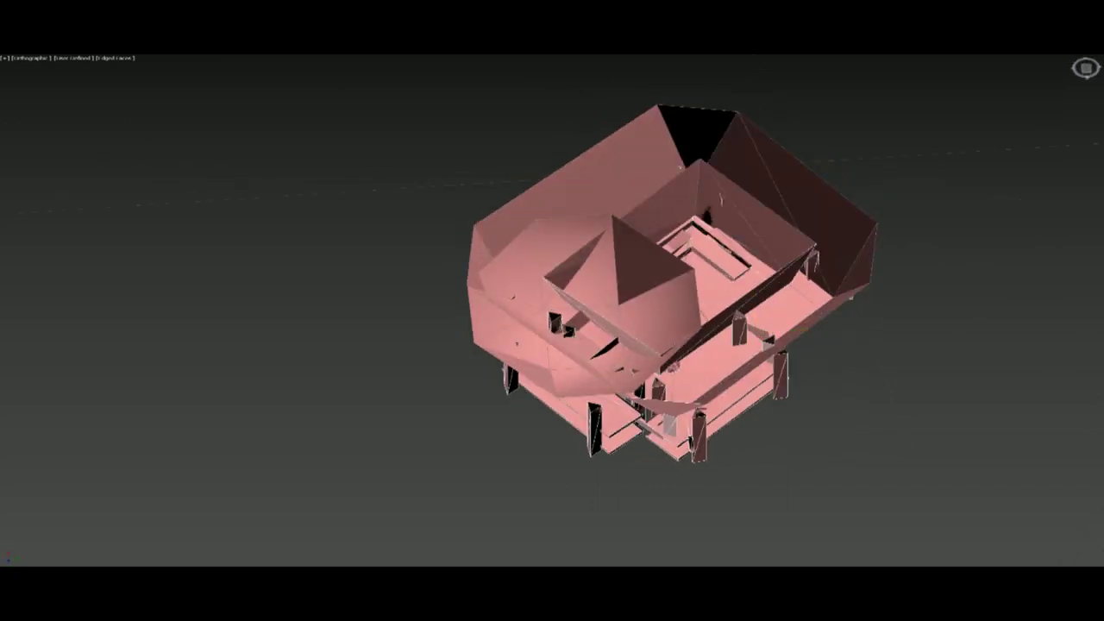
{"action": "scroll", "coordinate": [757, 369], "scroll_direction": "down", "scroll_amount": 4}
{"action": "scroll", "coordinate": [757, 369], "scroll_direction": "up", "scroll_amount": 10}
{"action": "left_click", "coordinate": [681, 379]}
{"action": "mouse_move", "coordinate": [757, 369]}
{"action": "middle_mouse_down", "text": "alt"}
{"action": "mouse_move", "coordinate": [681, 380]}
{"action": "mouse_move", "coordinate": [720, 400]}
{"action": "mouse_move", "coordinate": [752, 397]}
{"action": "mouse_move", "coordinate": [759, 371]}
{"action": "middle_mouse_up", "text": "alt"}
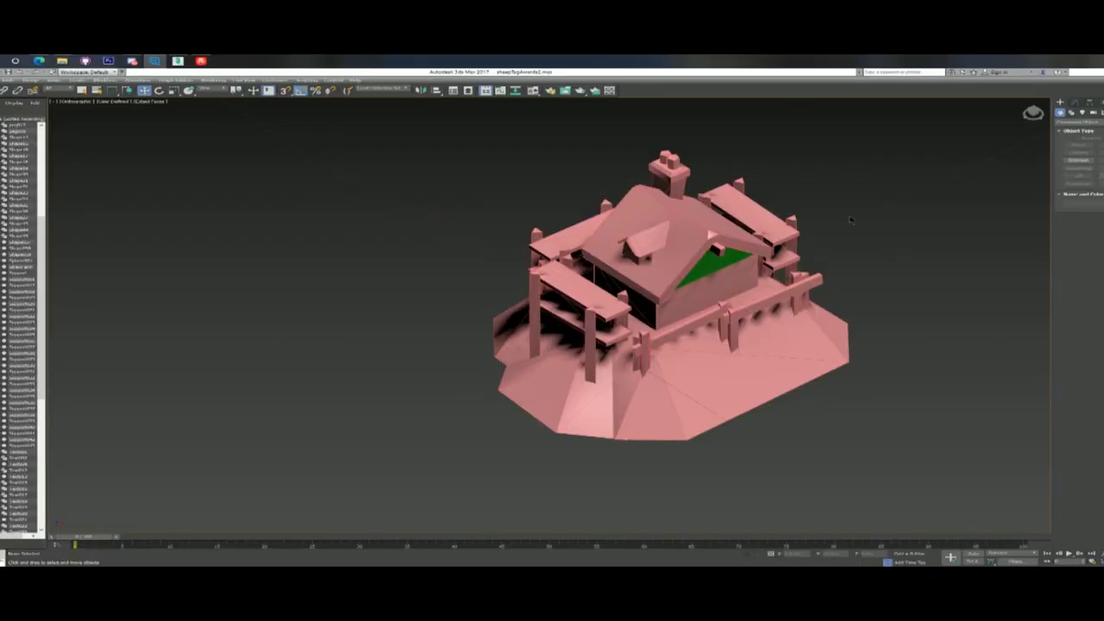
Examine the farm model's gable, chimney, roof and surrounding shelves from several sides
{"action": "middle_click_drag", "start_coordinate": [849, 214], "coordinate": [776, 210], "text": "alt"}
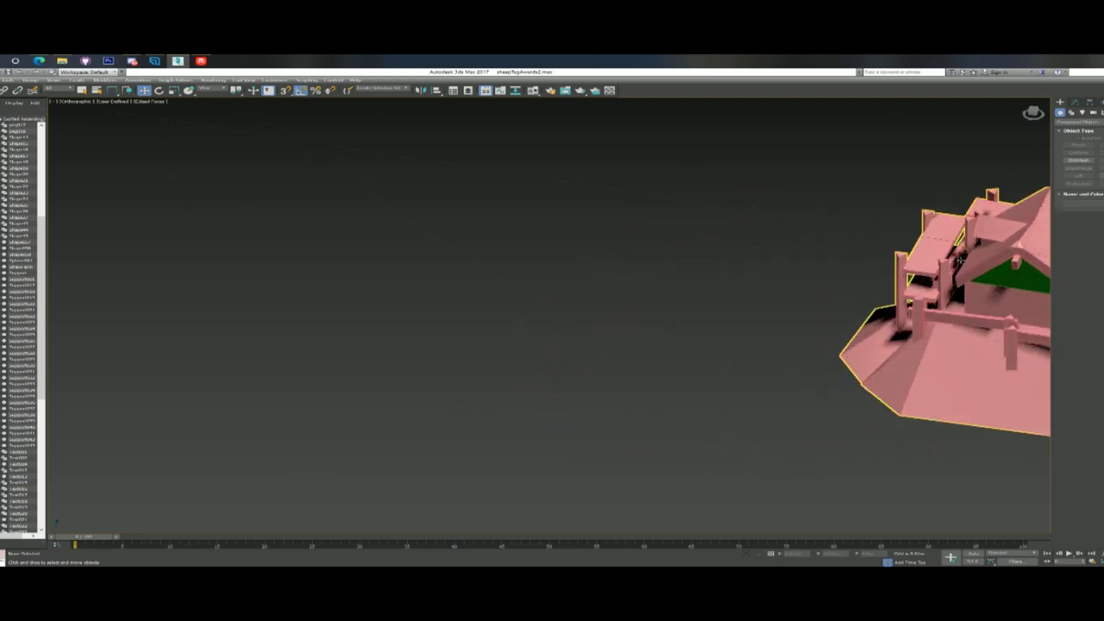
{"action": "middle_click_drag", "start_coordinate": [1040, 315], "coordinate": [850, 343]}
{"action": "middle_click_drag", "start_coordinate": [930, 231], "coordinate": [461, 253], "text": "alt"}
{"action": "middle_click_drag", "start_coordinate": [703, 385], "coordinate": [779, 202]}
{"action": "scroll", "coordinate": [767, 274], "scroll_direction": "up", "scroll_amount": 4}
{"action": "middle_click_drag", "start_coordinate": [766, 274], "coordinate": [746, 422]}
{"action": "scroll", "coordinate": [746, 422], "scroll_direction": "up", "scroll_amount": 2}
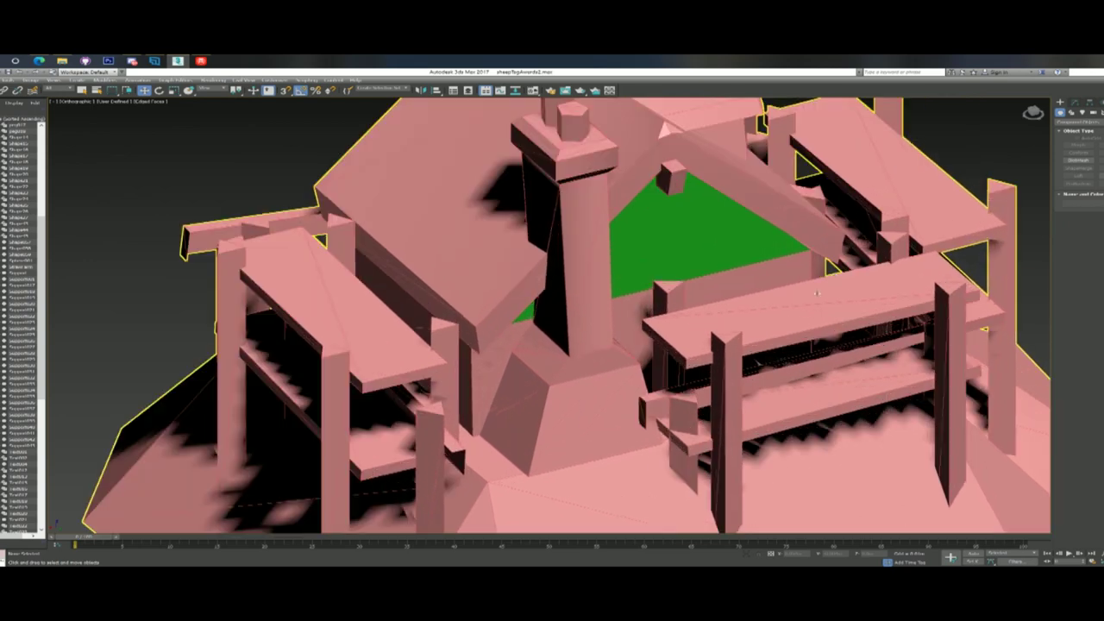
{"action": "middle_click_drag", "start_coordinate": [924, 203], "coordinate": [845, 270]}
{"action": "middle_click_drag", "start_coordinate": [735, 318], "coordinate": [863, 253]}
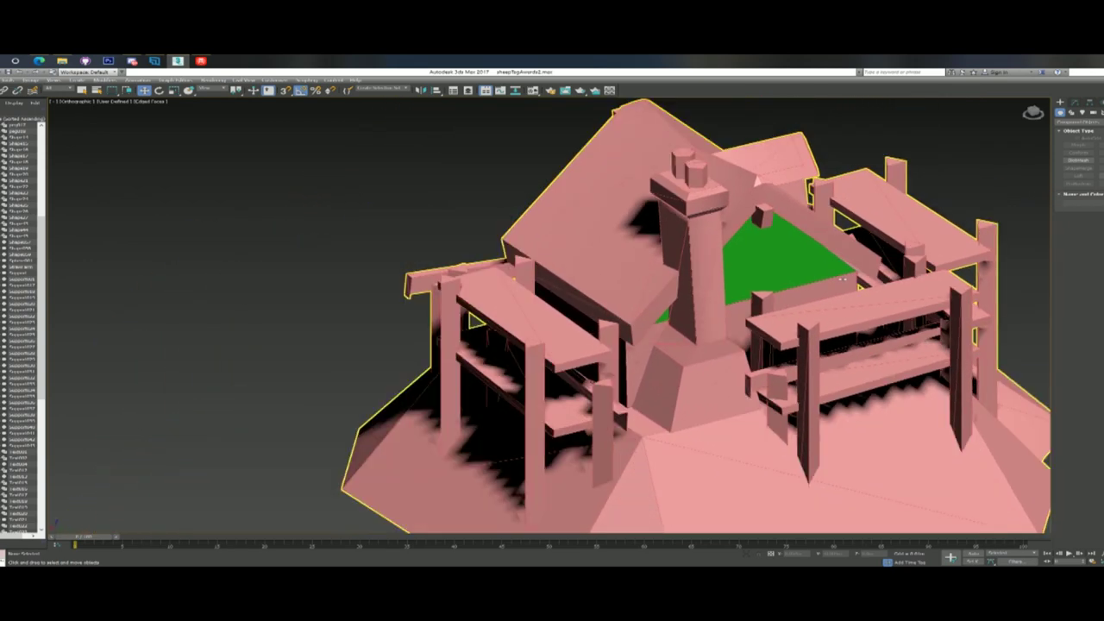
{"action": "scroll", "coordinate": [841, 279], "scroll_direction": "down", "scroll_amount": 5}
{"action": "left_click", "coordinate": [583, 282]}
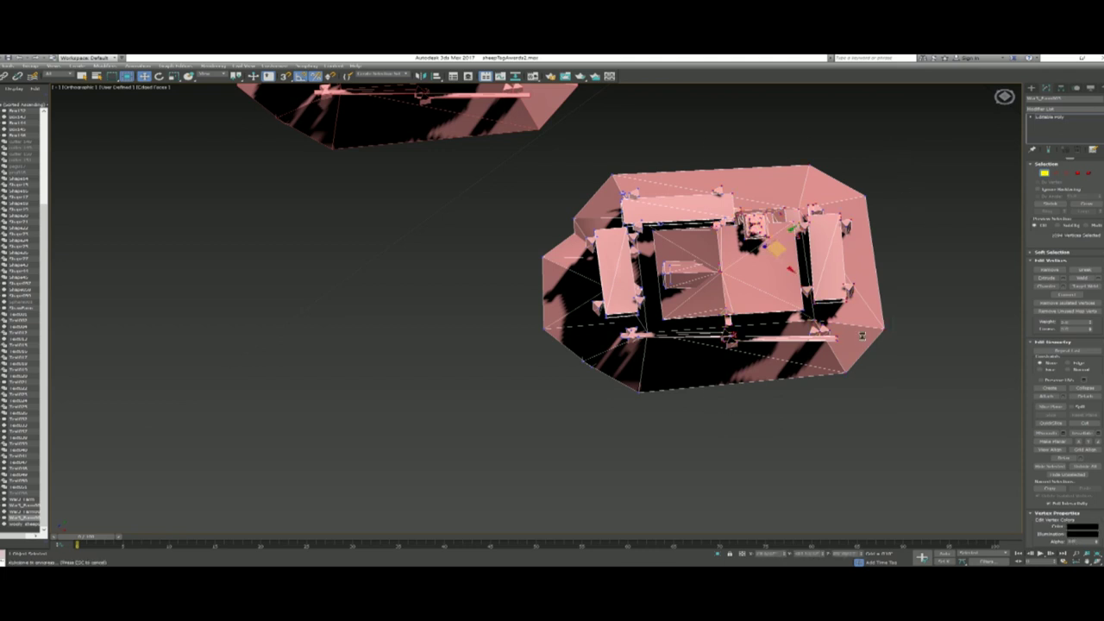
Delete the vertices of the house, chimney and far ground on the farm copy, isolating one shelf section
{"action": "key", "text": "Delete"}
{"action": "middle_click_drag", "start_coordinate": [760, 234], "coordinate": [803, 256]}
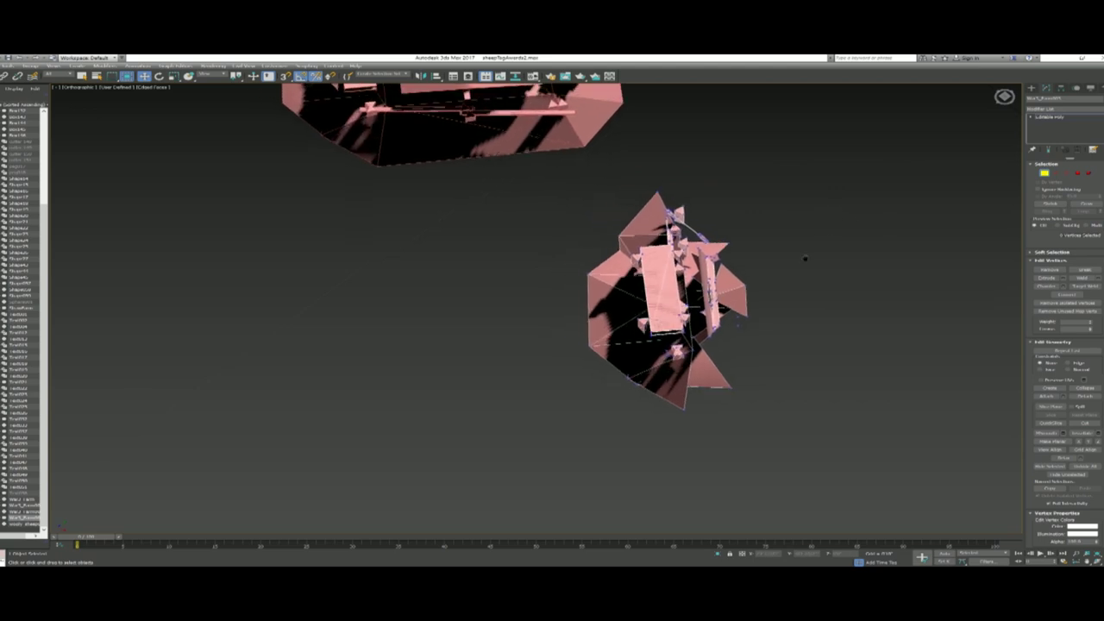
{"action": "scroll", "coordinate": [866, 257], "scroll_direction": "up", "scroll_amount": 2}
{"action": "key", "text": "Delete"}
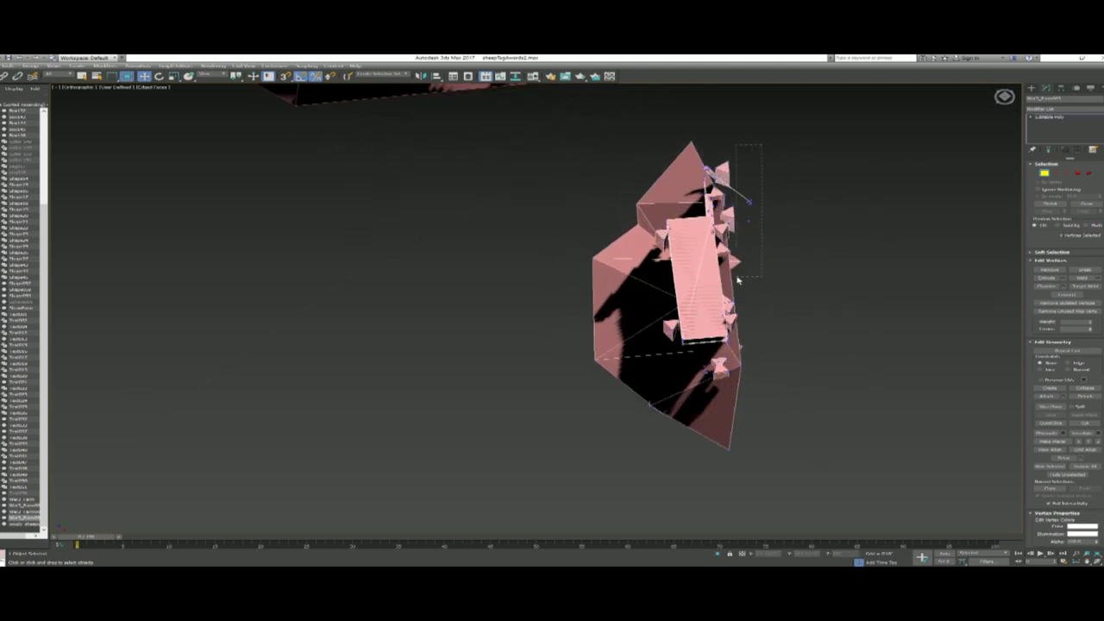
{"action": "key", "text": "Delete"}
{"action": "left_click_drag", "start_coordinate": [736, 276], "coordinate": [732, 244]}
{"action": "key", "text": "Delete"}
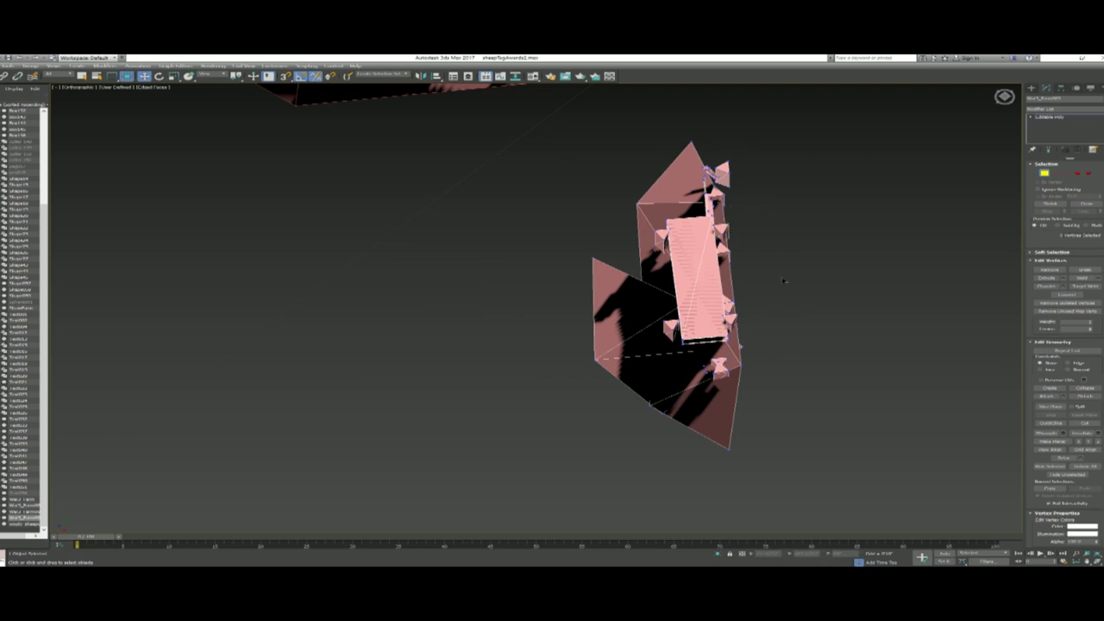
{"action": "middle_click_drag", "start_coordinate": [783, 281], "coordinate": [858, 248], "text": "alt"}
{"action": "key", "text": "Delete"}
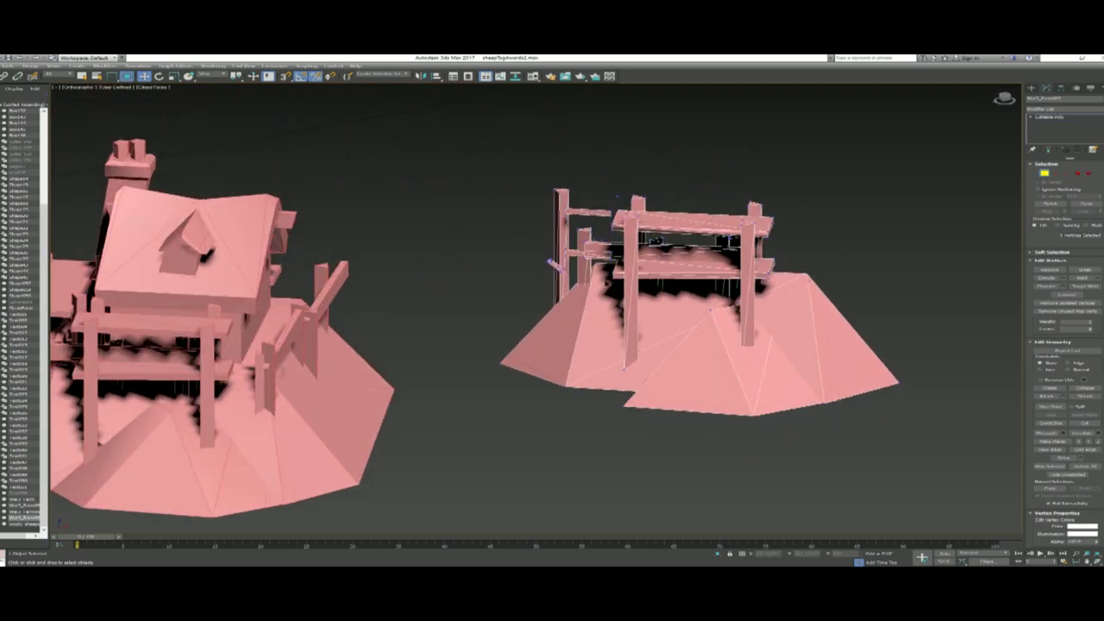
Delete the leftover post, plank and loose fragments beside the isolated shelf
{"action": "left_click_drag", "start_coordinate": [529, 169], "coordinate": [597, 237]}
{"action": "key", "text": "Delete"}
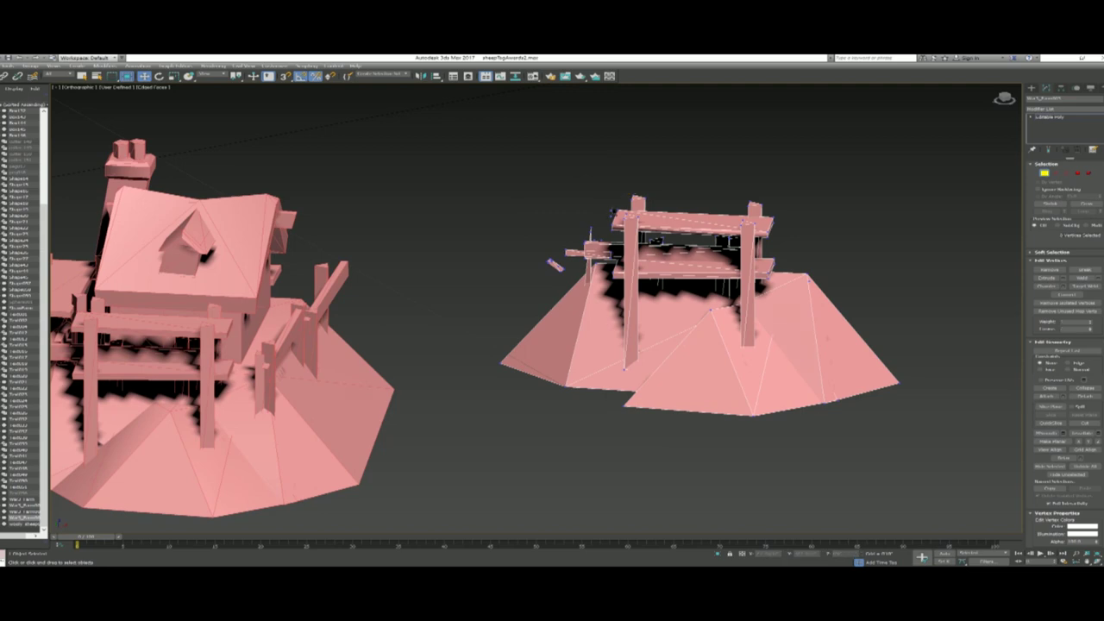
{"action": "left_click_drag", "start_coordinate": [575, 244], "coordinate": [576, 245]}
{"action": "key", "text": "Delete"}
{"action": "left_click_drag", "start_coordinate": [528, 275], "coordinate": [528, 276]}
{"action": "key", "text": "Delete"}
Remove the stray vertices below the ground slope of the shelf piece
{"action": "middle_click_drag", "start_coordinate": [535, 278], "coordinate": [759, 216], "text": "alt"}
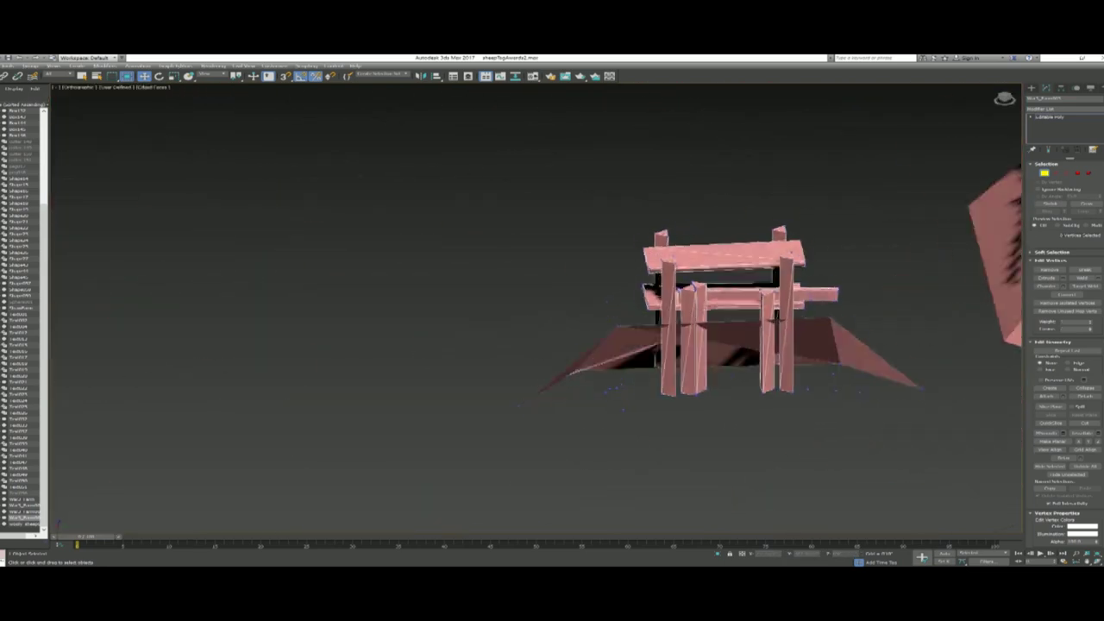
{"action": "middle_click_drag", "start_coordinate": [664, 302], "coordinate": [648, 345], "text": "alt"}
{"action": "left_click_drag", "start_coordinate": [640, 364], "coordinate": [584, 415]}
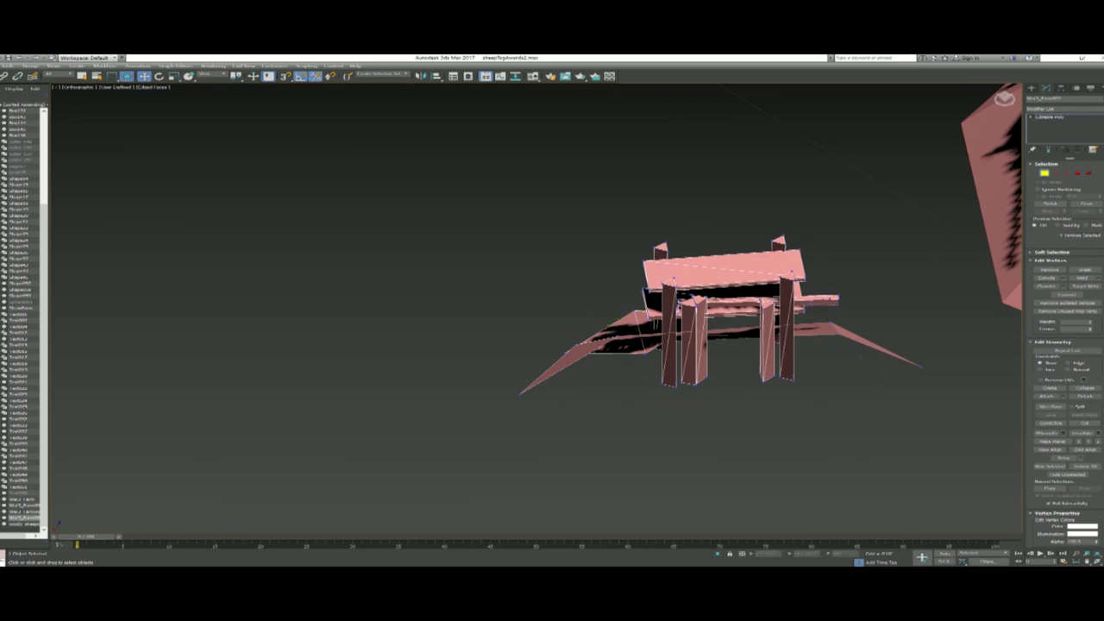
Try to remove the short posts along the shelf's cut side by deleting their faces
{"action": "middle_click_drag", "start_coordinate": [653, 289], "coordinate": [737, 336], "text": "alt"}
{"action": "scroll", "coordinate": [737, 336], "scroll_direction": "up", "scroll_amount": 4}
{"action": "key", "text": "4"}
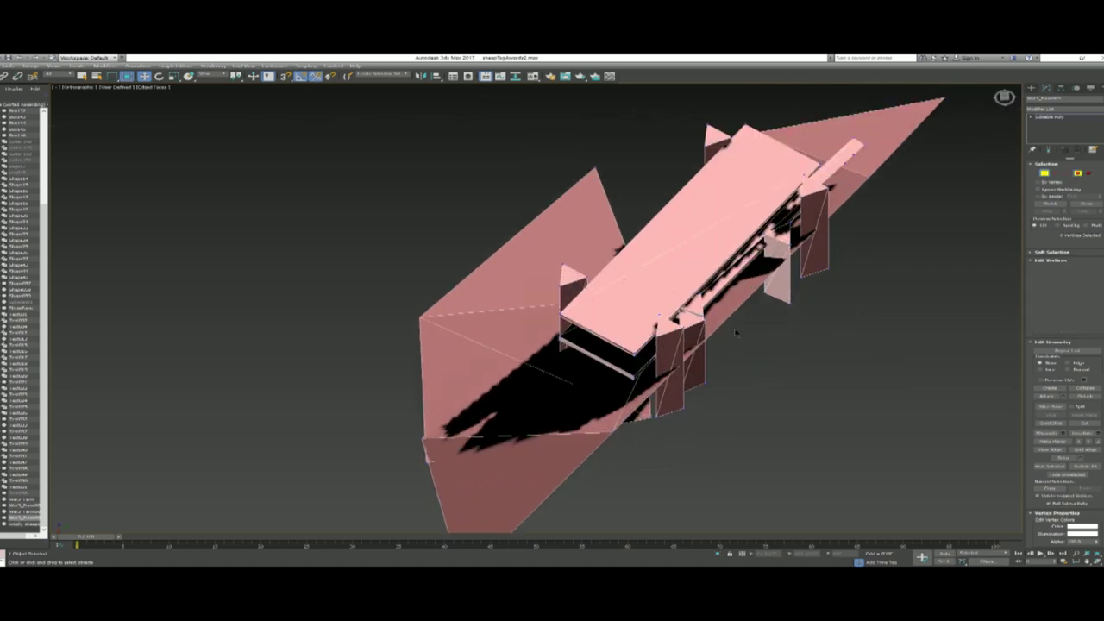
{"action": "left_click", "coordinate": [695, 305]}
{"action": "middle_click_drag", "start_coordinate": [782, 237], "coordinate": [689, 207], "text": "alt"}
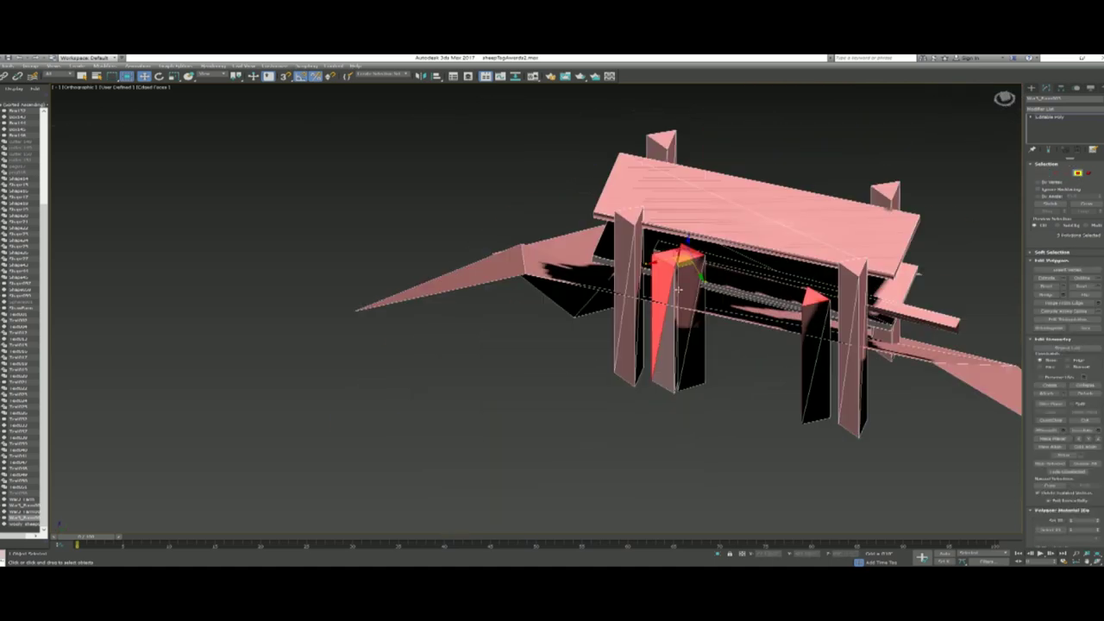
{"action": "left_click", "coordinate": [686, 295], "text": "ctrl"}
{"action": "left_click", "coordinate": [815, 352], "text": "ctrl"}
{"action": "middle_click_drag", "start_coordinate": [816, 352], "coordinate": [827, 297], "text": "alt"}
{"action": "middle_click_drag", "start_coordinate": [690, 285], "coordinate": [810, 347], "text": "alt"}
{"action": "key", "text": "Delete"}
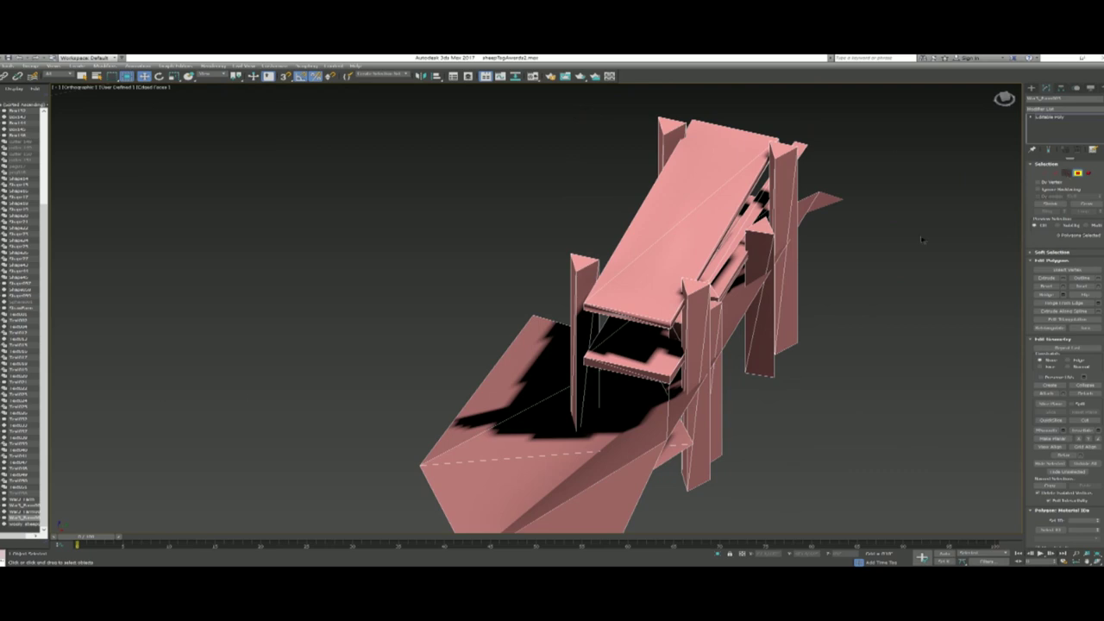
Close the open cut side of the ground piece using its border edges and the Bridge tool
{"action": "key", "text": "3"}
{"action": "left_click", "coordinate": [741, 311]}
{"action": "middle_click_drag", "start_coordinate": [743, 313], "coordinate": [845, 304], "text": "alt"}
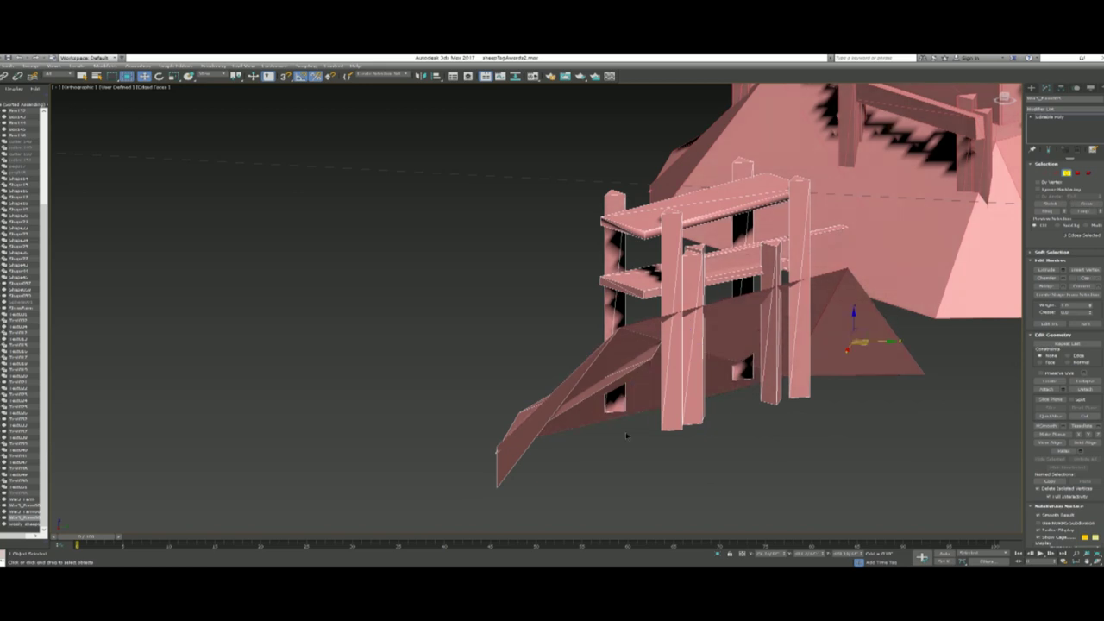
{"action": "left_click", "coordinate": [518, 460]}
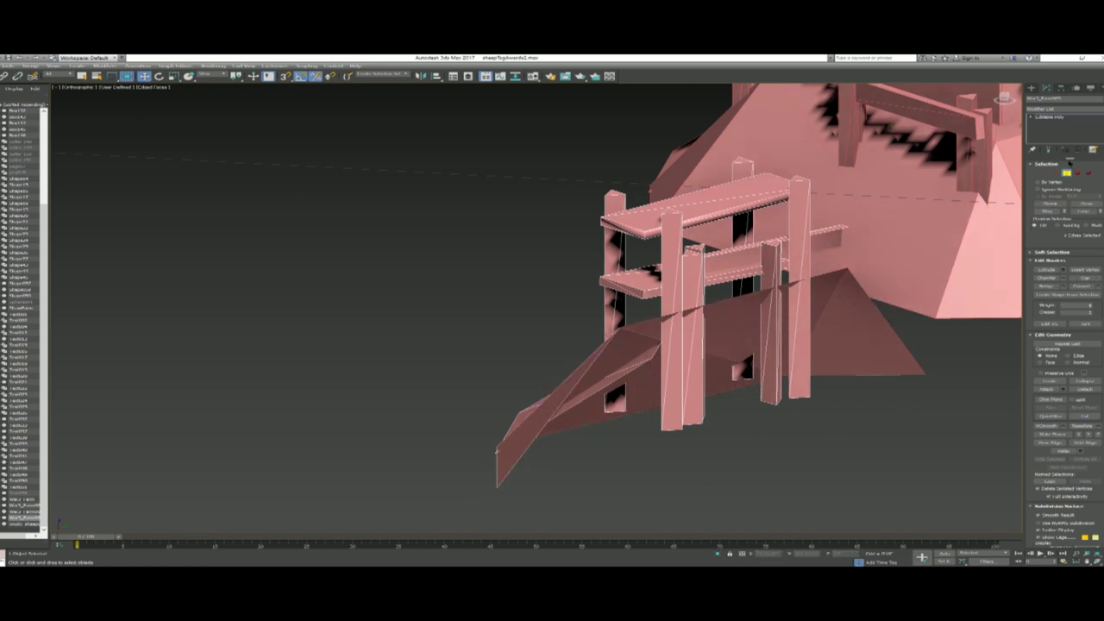
{"action": "key", "text": "2"}
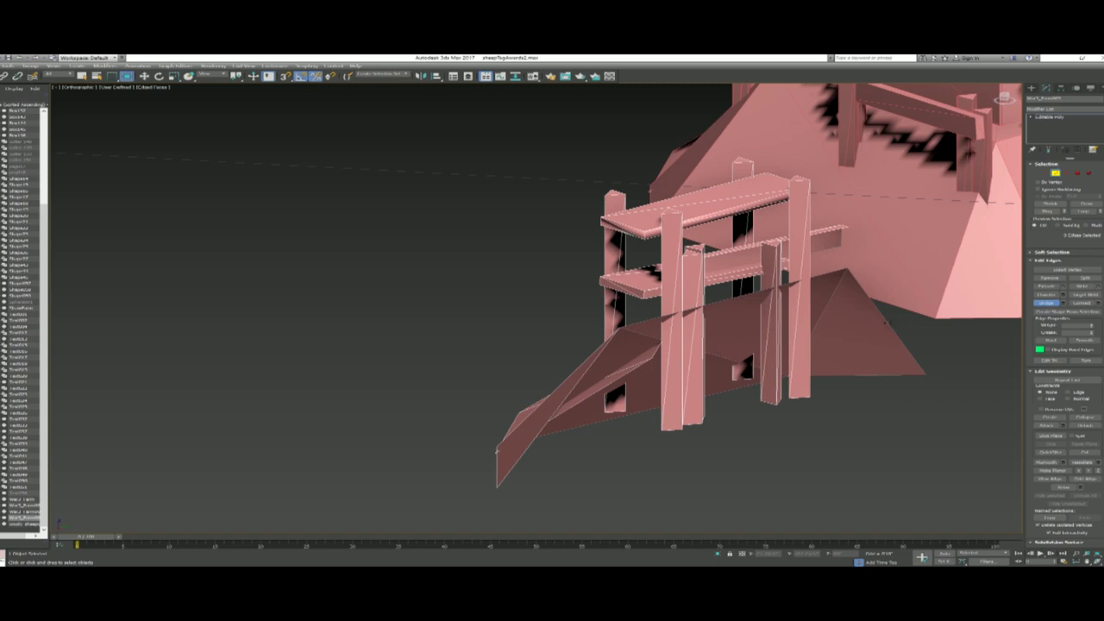
{"action": "left_click", "coordinate": [545, 421]}
Select the ground's large cut-side face and change the reference coordinate system used for moving it
{"action": "scroll", "coordinate": [897, 273], "scroll_direction": "down", "scroll_amount": 2}
{"action": "middle_click_drag", "start_coordinate": [897, 273], "coordinate": [856, 289], "text": "alt"}
{"action": "scroll", "coordinate": [855, 289], "scroll_direction": "up", "scroll_amount": 2}
{"action": "left_click", "coordinate": [1078, 173]}
{"action": "left_click", "coordinate": [802, 341]}
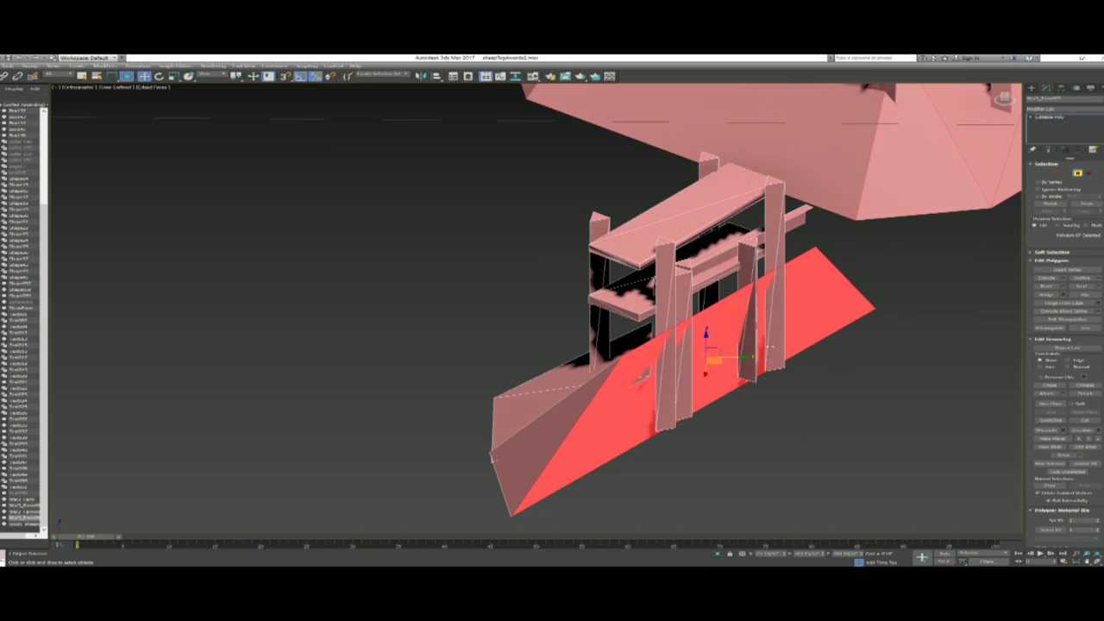
{"action": "left_click", "coordinate": [210, 76]}
{"action": "left_click", "coordinate": [218, 99]}
{"action": "middle_click_drag", "start_coordinate": [583, 219], "coordinate": [658, 252], "text": "alt"}
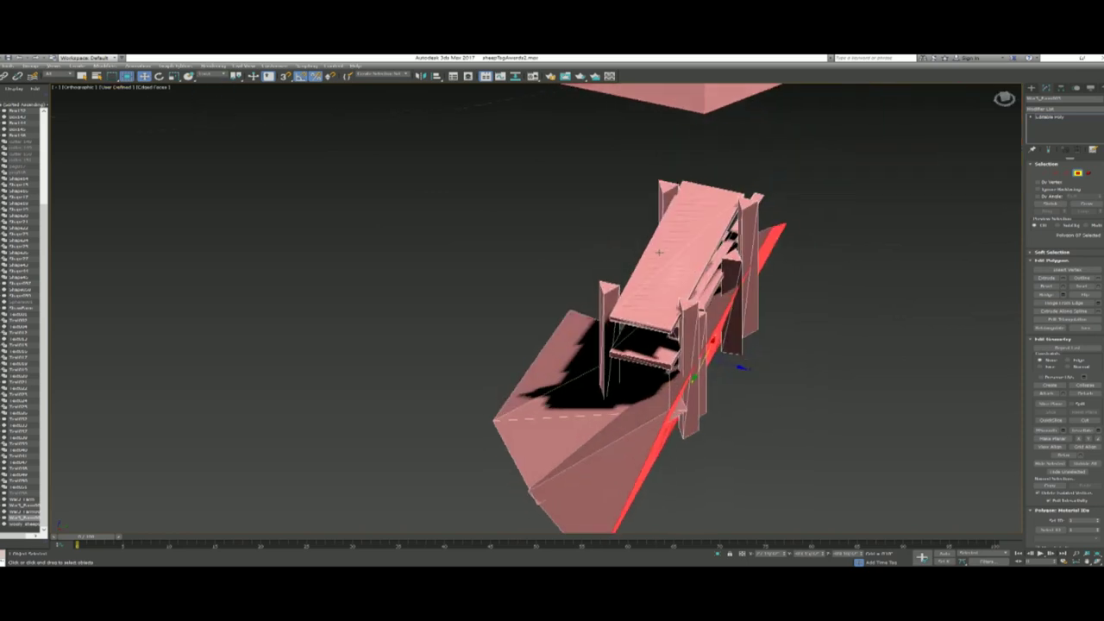
{"action": "left_click", "coordinate": [210, 76]}
{"action": "left_click", "coordinate": [216, 112]}
{"action": "middle_click_drag", "start_coordinate": [721, 362], "coordinate": [819, 345], "text": "alt"}
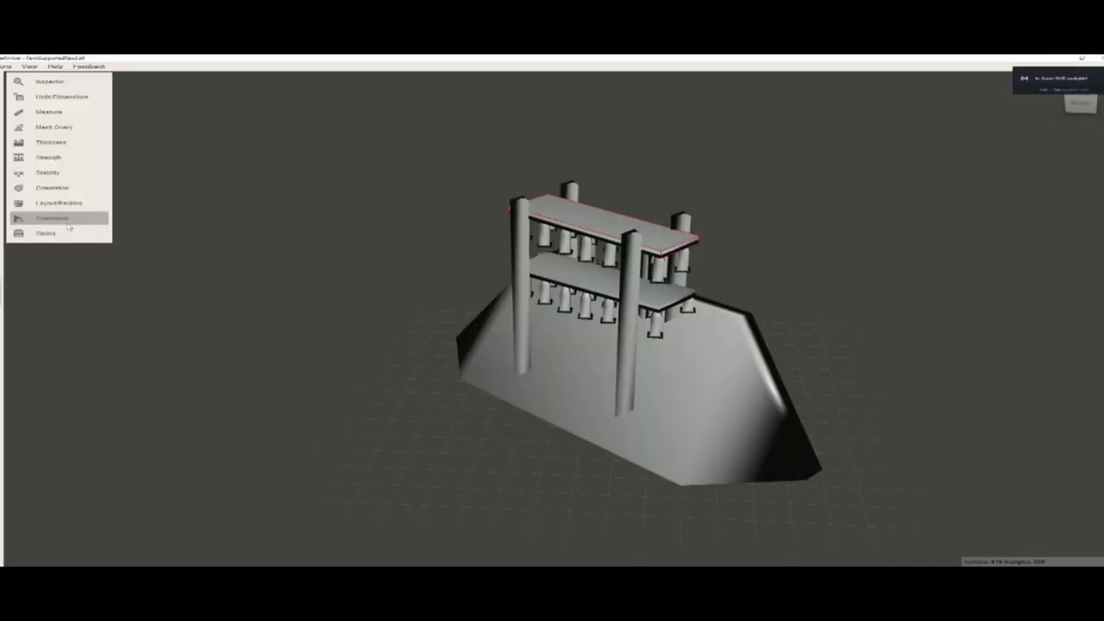
Switch to Meshmixer and generate supports for the shelf model with the Overhangs analysis
{"action": "left_click", "coordinate": [80, 221]}
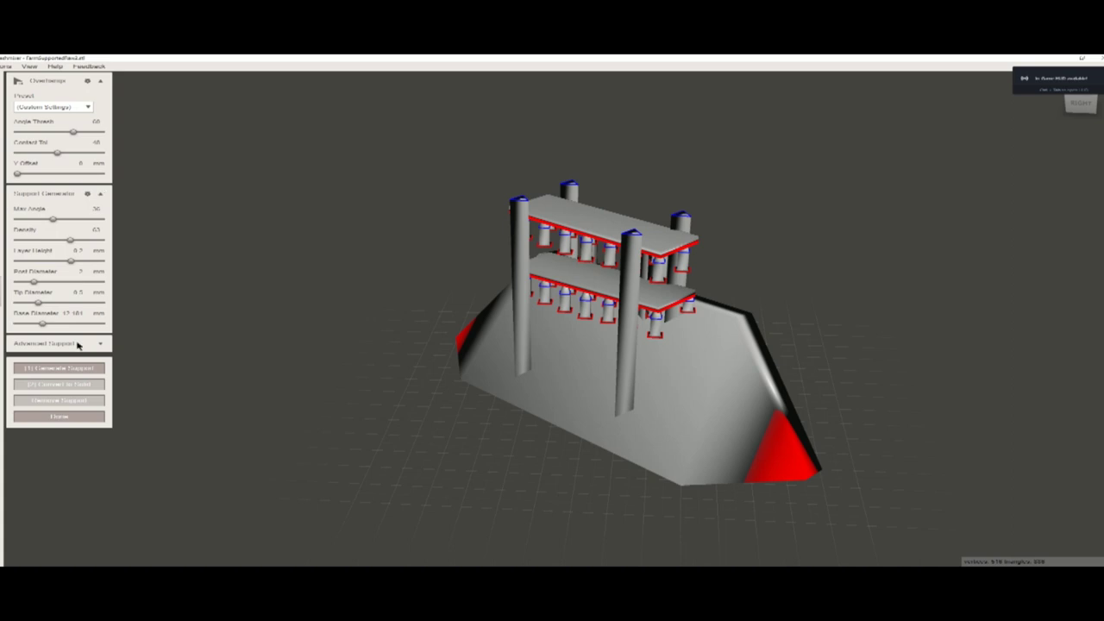
{"action": "left_click", "coordinate": [81, 368]}
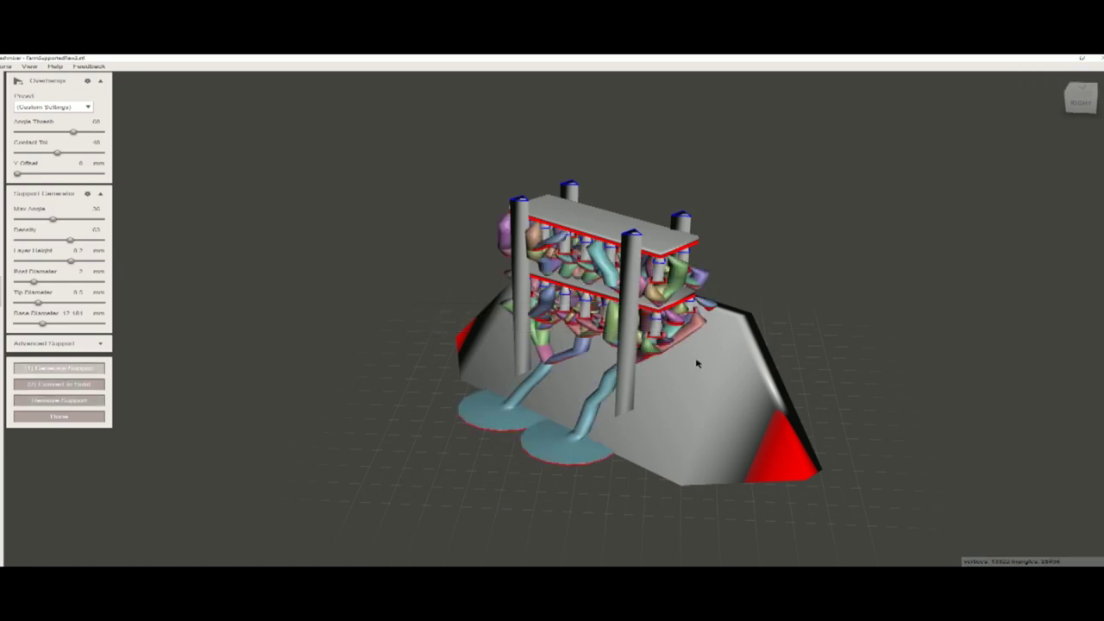
Examine the generated supports around the shelf model, checking how they branch between the shelves, posts and ground
{"action": "middle_click_drag", "start_coordinate": [696, 363], "coordinate": [837, 362]}
{"action": "right_click_drag", "start_coordinate": [837, 362], "coordinate": [880, 362]}
{"action": "middle_click_drag", "start_coordinate": [879, 362], "coordinate": [697, 376]}
{"action": "right_click_drag", "start_coordinate": [733, 353], "coordinate": [492, 397]}
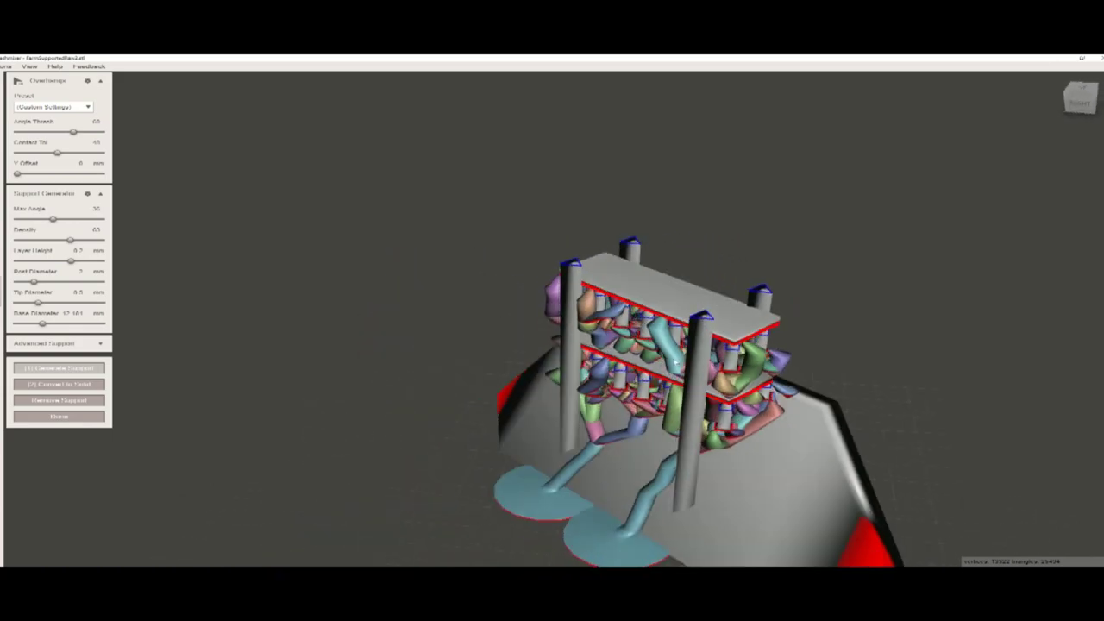
{"action": "right_click_drag", "start_coordinate": [679, 360], "coordinate": [765, 338]}
{"action": "middle_click_drag", "start_coordinate": [670, 412], "coordinate": [648, 374]}
{"action": "scroll", "coordinate": [648, 374], "scroll_direction": "up", "scroll_amount": 3}
{"action": "right_click_drag", "start_coordinate": [771, 350], "coordinate": [717, 377]}
{"action": "scroll", "coordinate": [675, 332], "scroll_direction": "down", "scroll_amount": 4}
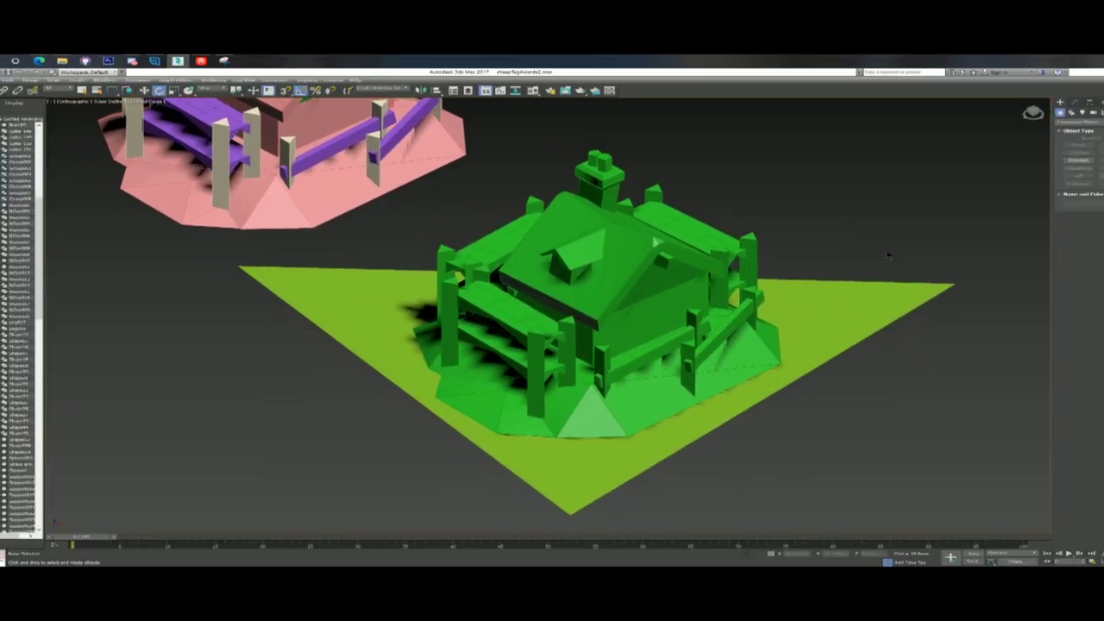
Inspect the green farm's triangular base plate and the separate triangular tray beside it in 3ds Max
{"action": "scroll", "coordinate": [888, 254], "scroll_direction": "down", "scroll_amount": 5}
{"action": "middle_click_drag", "start_coordinate": [954, 283], "coordinate": [746, 228]}
{"action": "scroll", "coordinate": [842, 334], "scroll_direction": "up", "scroll_amount": 5}
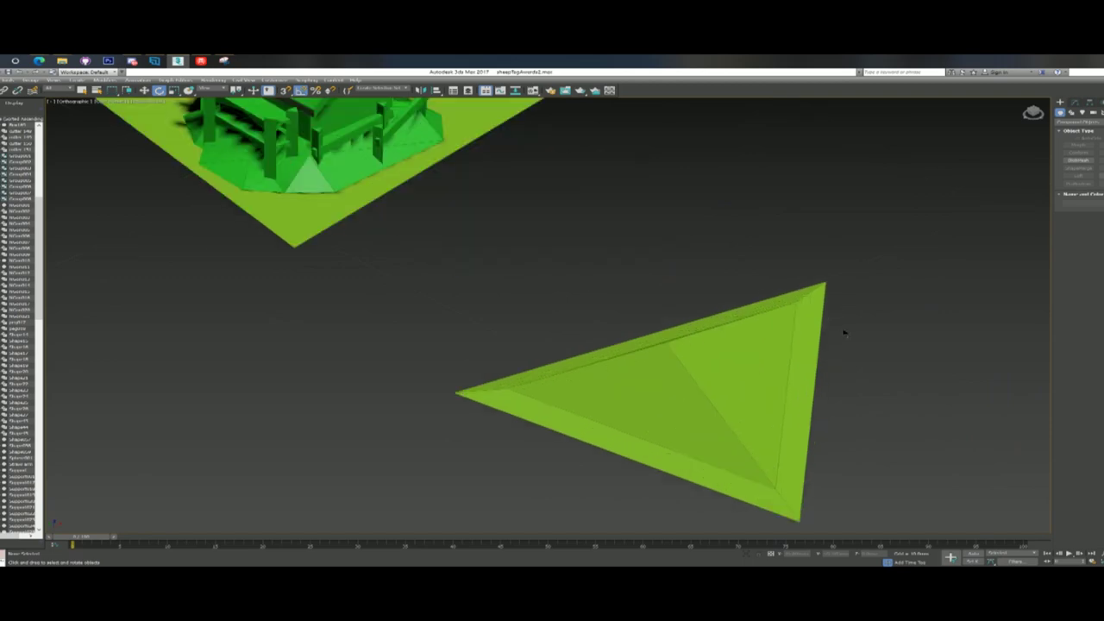
{"action": "mouse_move", "coordinate": [818, 402]}
{"action": "middle_mouse_down", "text": "alt"}
{"action": "mouse_move", "coordinate": [845, 402]}
{"action": "mouse_move", "coordinate": [813, 411]}
{"action": "mouse_move", "coordinate": [802, 395]}
{"action": "middle_mouse_up", "text": "alt"}
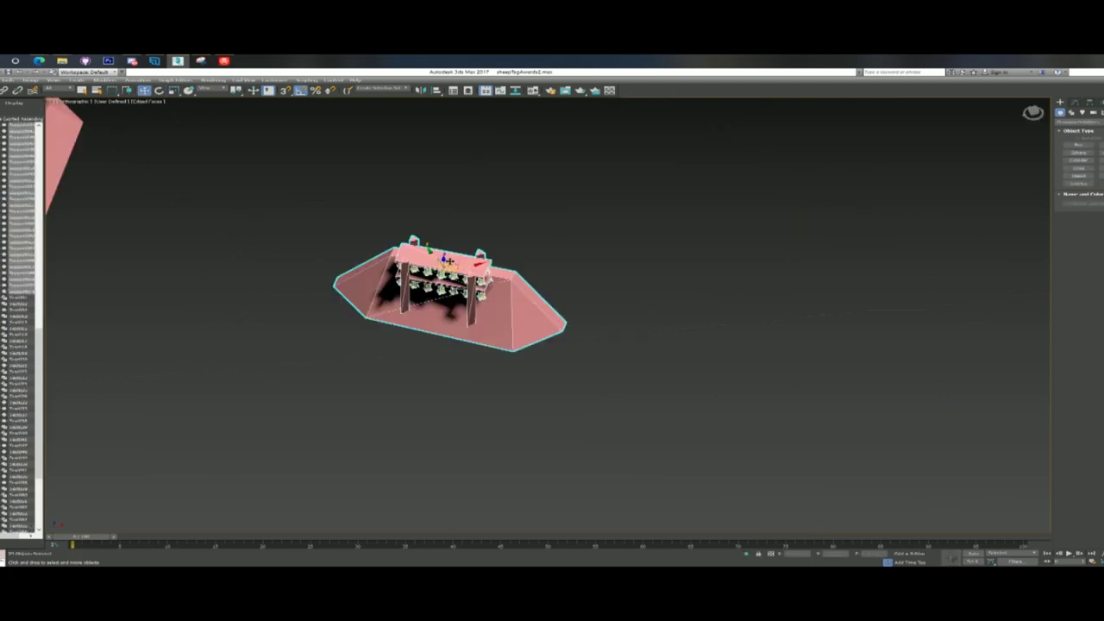
Duplicate the shelf model together with its support pieces and place the copy a short distance away
{"action": "left_click_drag", "start_coordinate": [455, 284], "coordinate": [949, 443], "text": "shift"}
{"action": "left_click", "coordinate": [587, 348]}
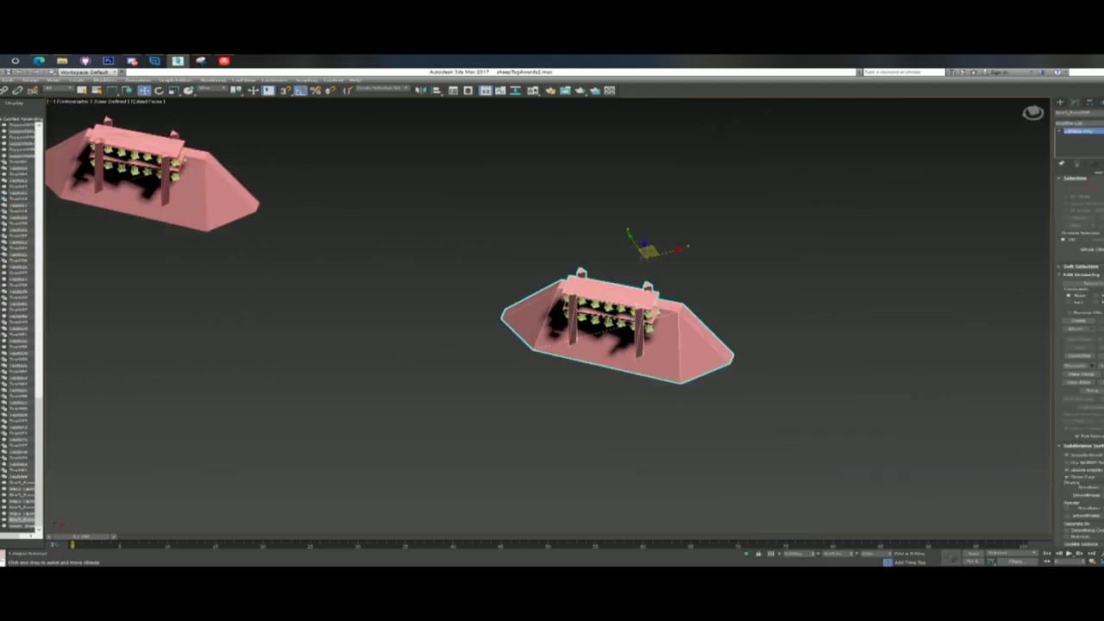
Try to push the copied ground's large cut-side face inward along its local axis
{"action": "key", "text": "4"}
{"action": "middle_click_drag", "start_coordinate": [727, 303], "coordinate": [664, 356]}
{"action": "left_click", "coordinate": [664, 356]}
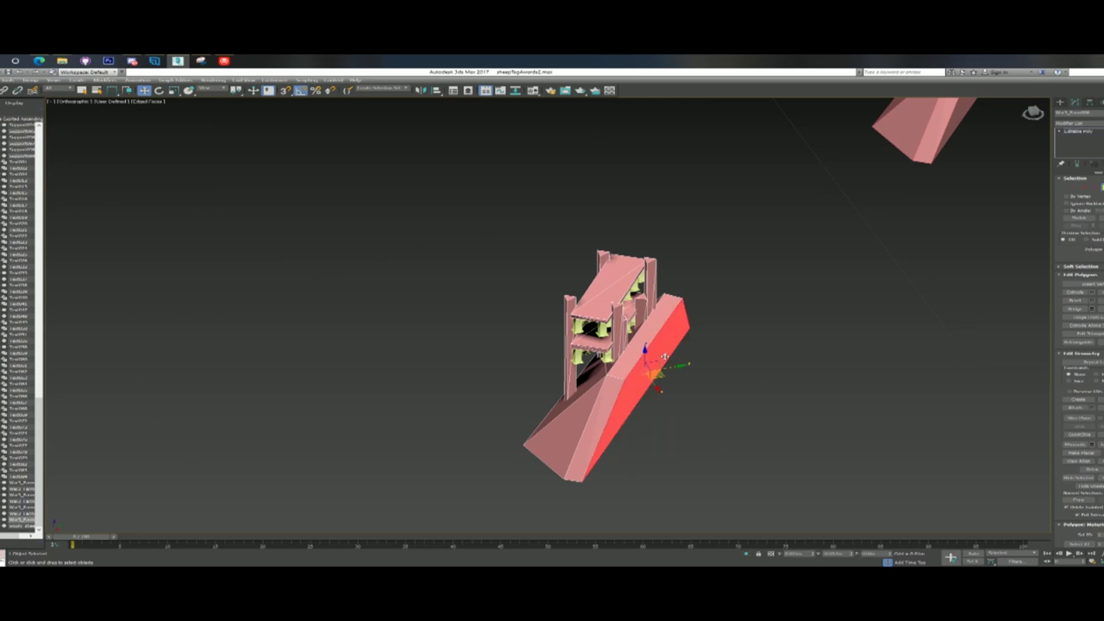
{"action": "left_click", "coordinate": [215, 90]}
{"action": "left_click", "coordinate": [220, 117]}
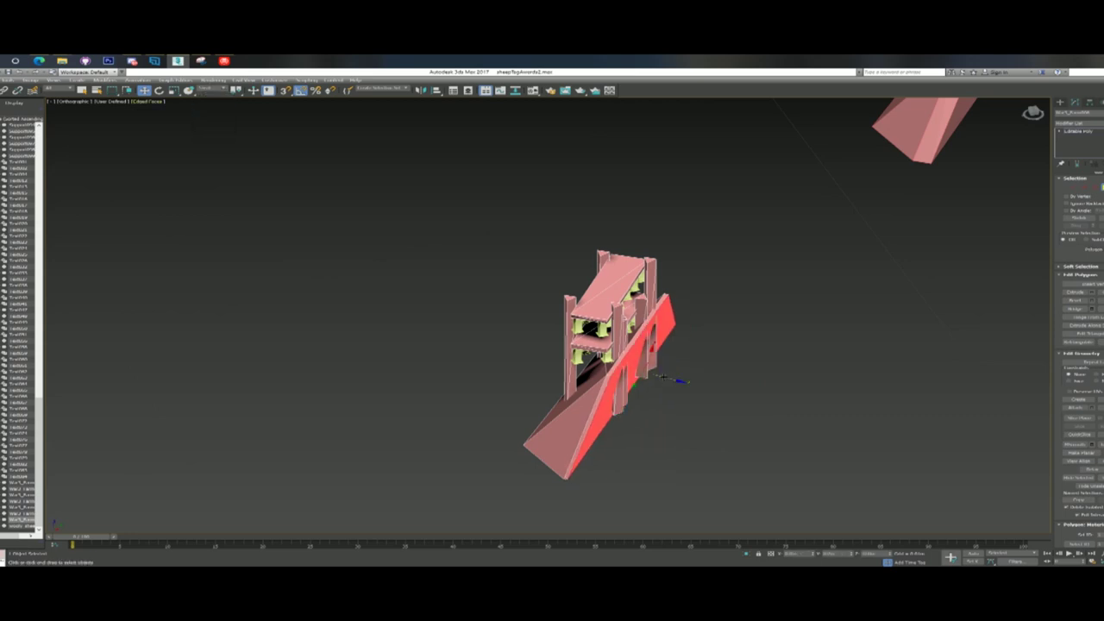
{"action": "left_click", "coordinate": [751, 344]}
{"action": "left_click", "coordinate": [1060, 102]}
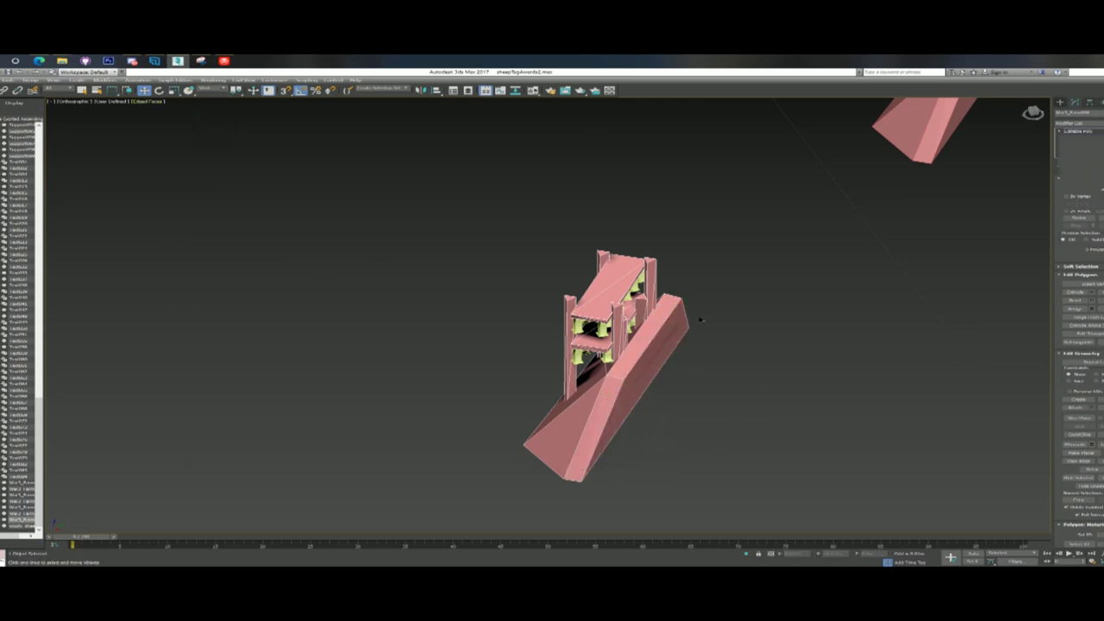
Delete the support pieces from the copied shelf model while keeping the shelf and ground mesh
{"action": "middle_click_drag", "start_coordinate": [700, 317], "coordinate": [766, 317]}
{"action": "left_click", "coordinate": [772, 315]}
{"action": "left_click_drag", "start_coordinate": [522, 438], "coordinate": [523, 438]}
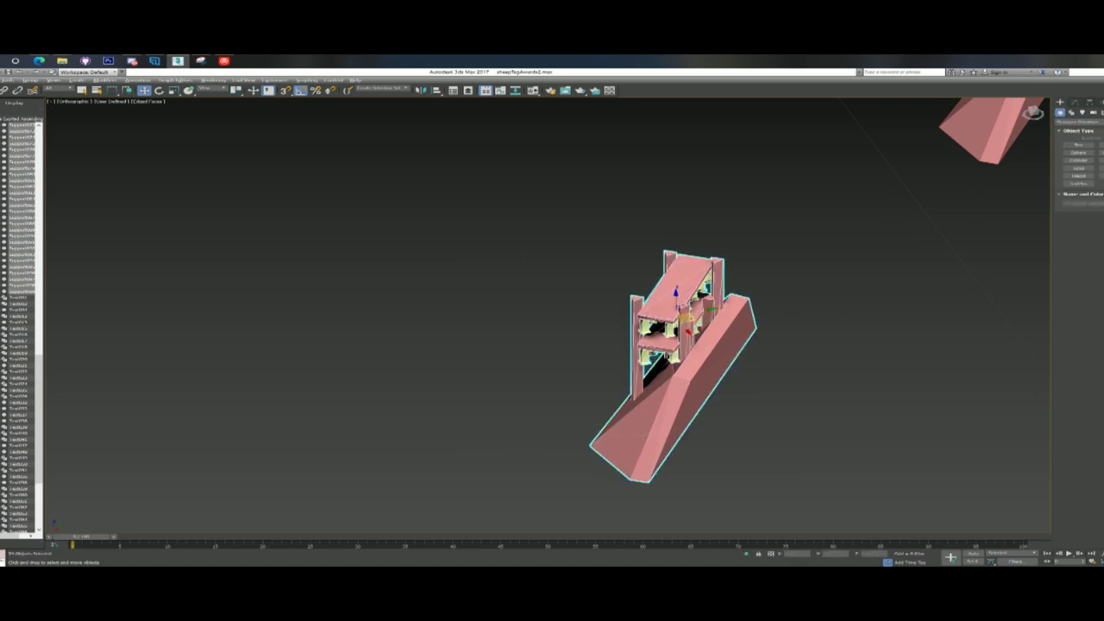
{"action": "left_click", "coordinate": [672, 421], "text": "alt"}
{"action": "key", "text": "Delete"}
Select the visible faces of the short posts between the shelf and the ground's cut side and delete them
{"action": "left_click", "coordinate": [745, 339]}
{"action": "scroll", "coordinate": [745, 338], "scroll_direction": "up", "scroll_amount": 2}
{"action": "left_click", "coordinate": [1075, 102]}
{"action": "key", "text": "4"}
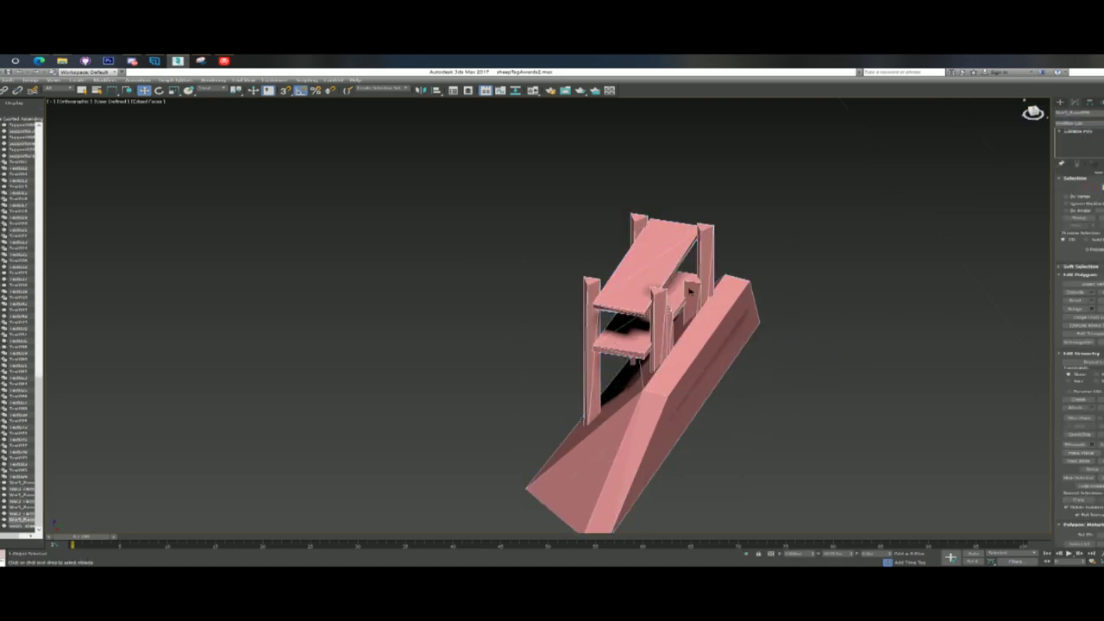
{"action": "left_click", "coordinate": [693, 281]}
{"action": "middle_click_drag", "start_coordinate": [693, 281], "coordinate": [595, 264], "text": "alt"}
{"action": "scroll", "coordinate": [595, 264], "scroll_direction": "up", "scroll_amount": 2}
{"action": "left_click", "coordinate": [605, 263], "text": "ctrl"}
{"action": "left_click", "coordinate": [588, 274], "text": "ctrl"}
{"action": "left_click", "coordinate": [584, 314], "text": "ctrl"}
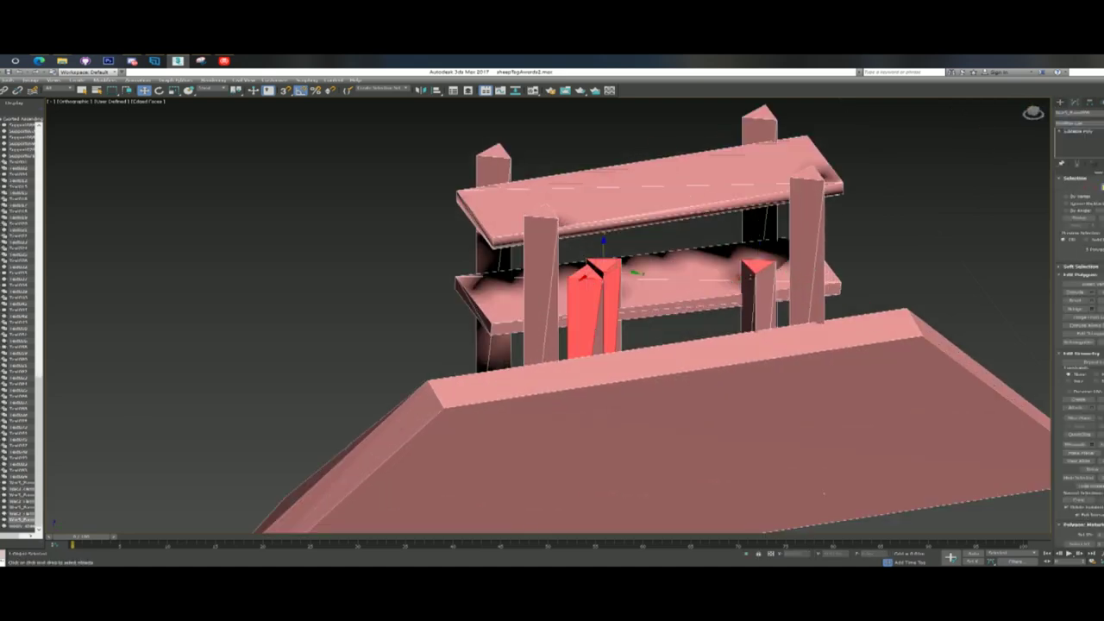
{"action": "left_click", "coordinate": [750, 281], "text": "ctrl"}
{"action": "left_click", "coordinate": [765, 289], "text": "ctrl"}
{"action": "left_click", "coordinate": [596, 297], "text": "ctrl"}
{"action": "key", "text": "Delete"}
Select and remove the remaining inner faces of the short posts behind the shelf
{"action": "left_click", "coordinate": [761, 288]}
{"action": "left_click", "coordinate": [611, 280], "text": "ctrl"}
{"action": "left_click", "coordinate": [594, 278], "text": "ctrl"}
{"action": "left_click", "coordinate": [572, 277], "text": "ctrl"}
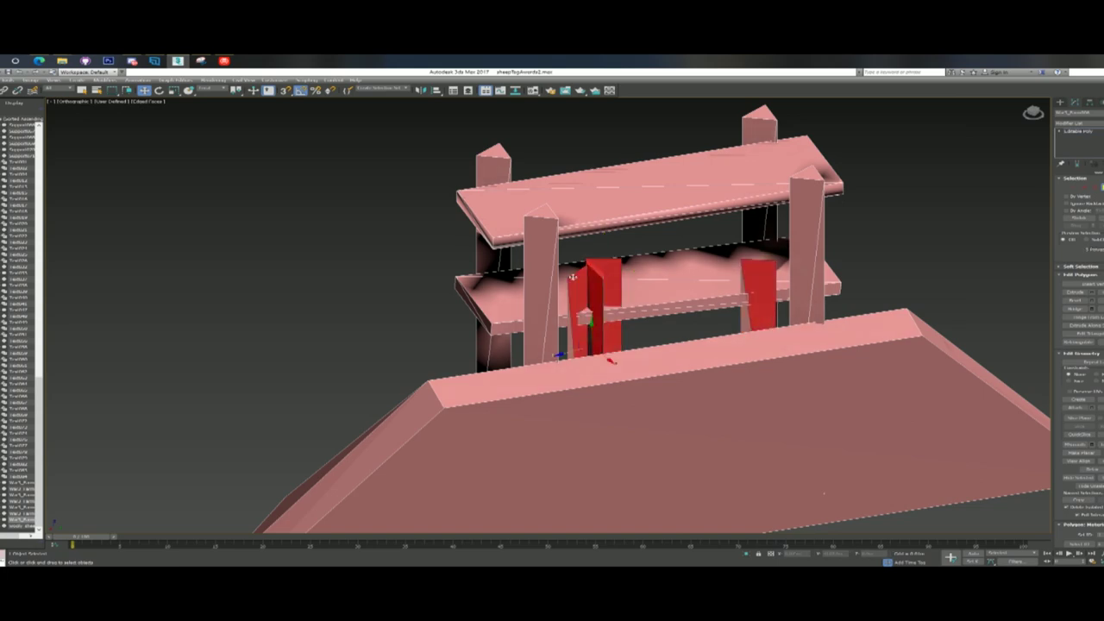
{"action": "middle_click_drag", "start_coordinate": [880, 252], "coordinate": [586, 251], "text": "alt"}
Change the reference coordinate system and duplicate the cleaned shelf model next to itself
{"action": "left_click", "coordinate": [1059, 102]}
{"action": "left_click", "coordinate": [221, 89]}
{"action": "left_click", "coordinate": [220, 106]}
{"action": "left_click", "coordinate": [210, 90]}
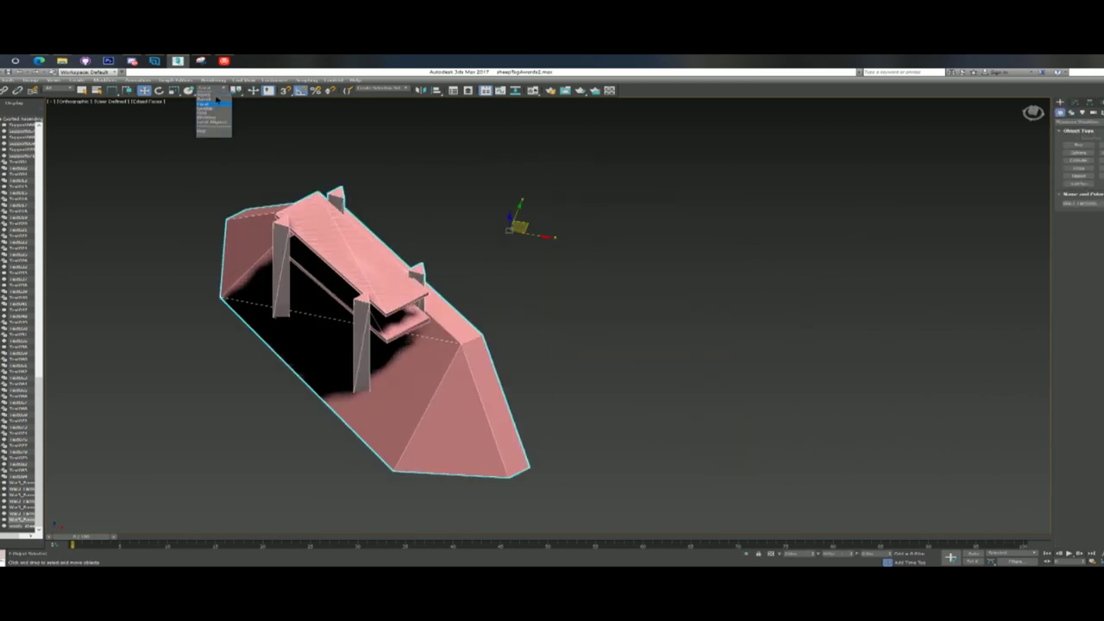
{"action": "left_click", "coordinate": [210, 97]}
{"action": "mouse_move", "coordinate": [521, 225]}
{"action": "left_mouse_down", "text": "shift"}
{"action": "mouse_move", "coordinate": [970, 213]}
{"action": "mouse_move", "coordinate": [932, 216]}
{"action": "left_mouse_up", "text": "shift"}
{"action": "left_click", "coordinate": [566, 347]}
{"action": "left_click", "coordinate": [614, 290]}
{"action": "middle_click_drag", "start_coordinate": [614, 290], "coordinate": [635, 290]}
Delete all shelf and post faces from the new copy, leaving only the ground piece
{"action": "left_click", "coordinate": [761, 243]}
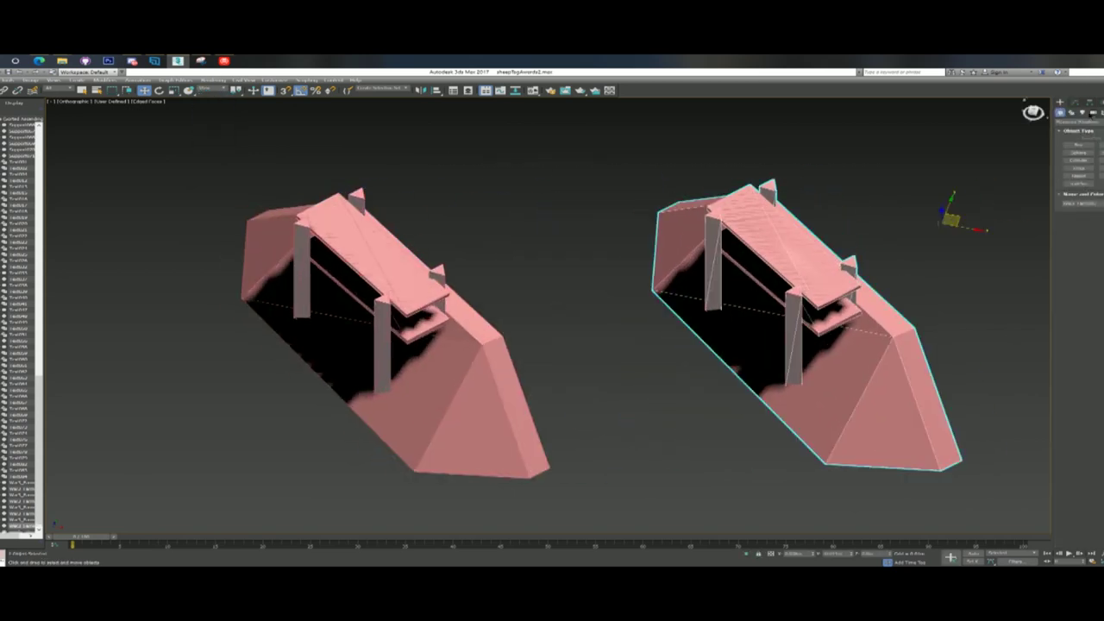
{"action": "left_click", "coordinate": [1075, 102]}
{"action": "left_click", "coordinate": [1101, 187]}
{"action": "left_click", "coordinate": [766, 241]}
{"action": "left_click", "coordinate": [821, 319], "text": "ctrl"}
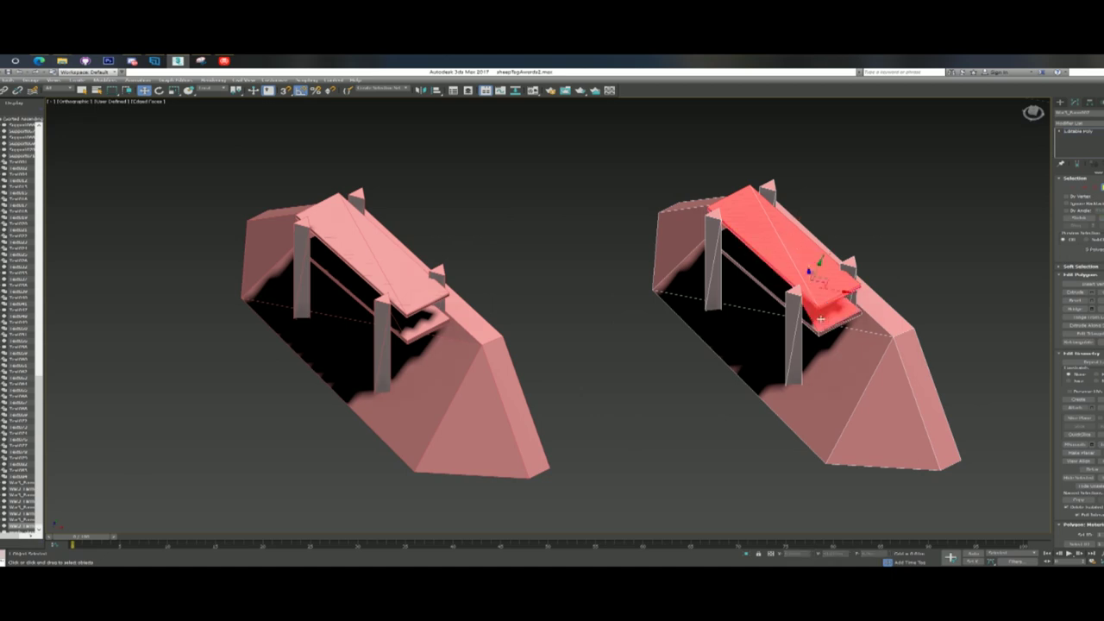
{"action": "left_click", "coordinate": [711, 250], "text": "ctrl"}
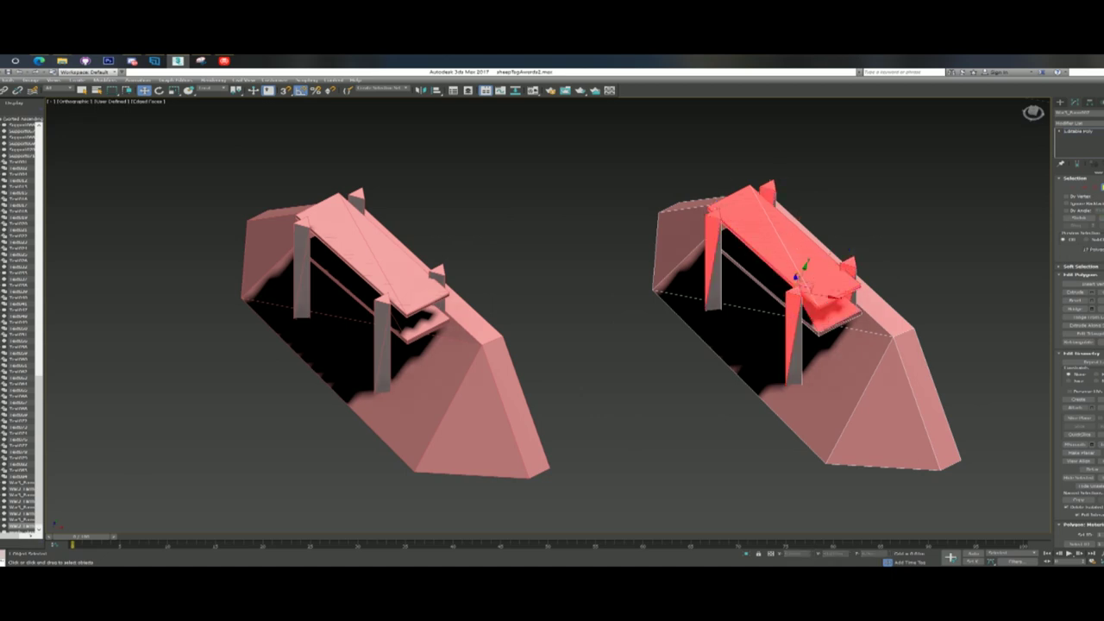
{"action": "key", "text": "Delete"}
{"action": "left_click", "coordinate": [847, 271]}
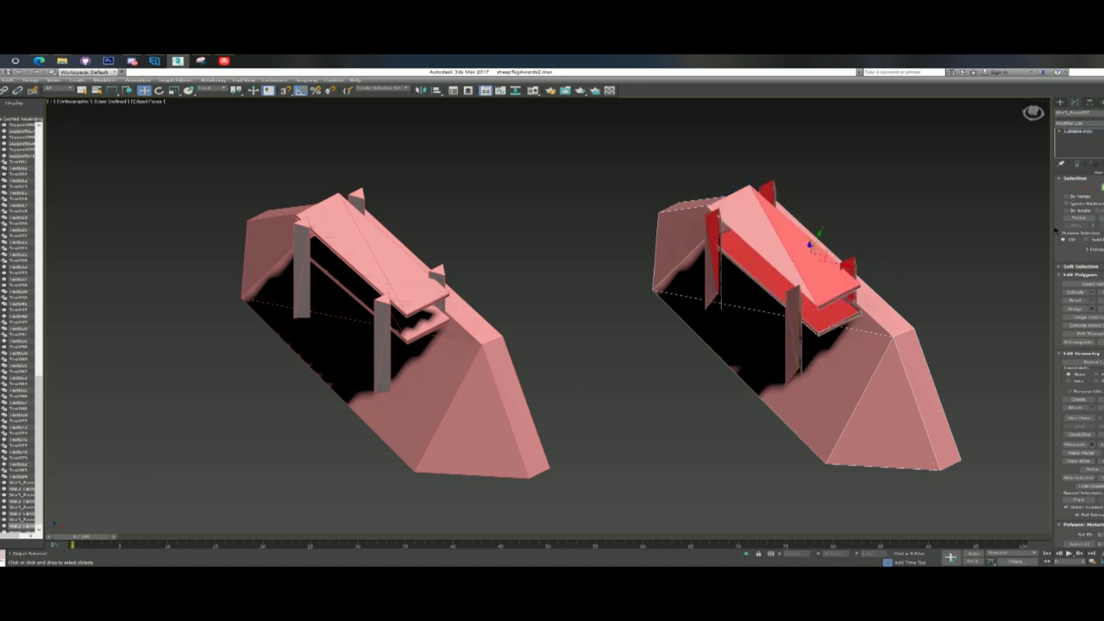
{"action": "key", "text": "Delete"}
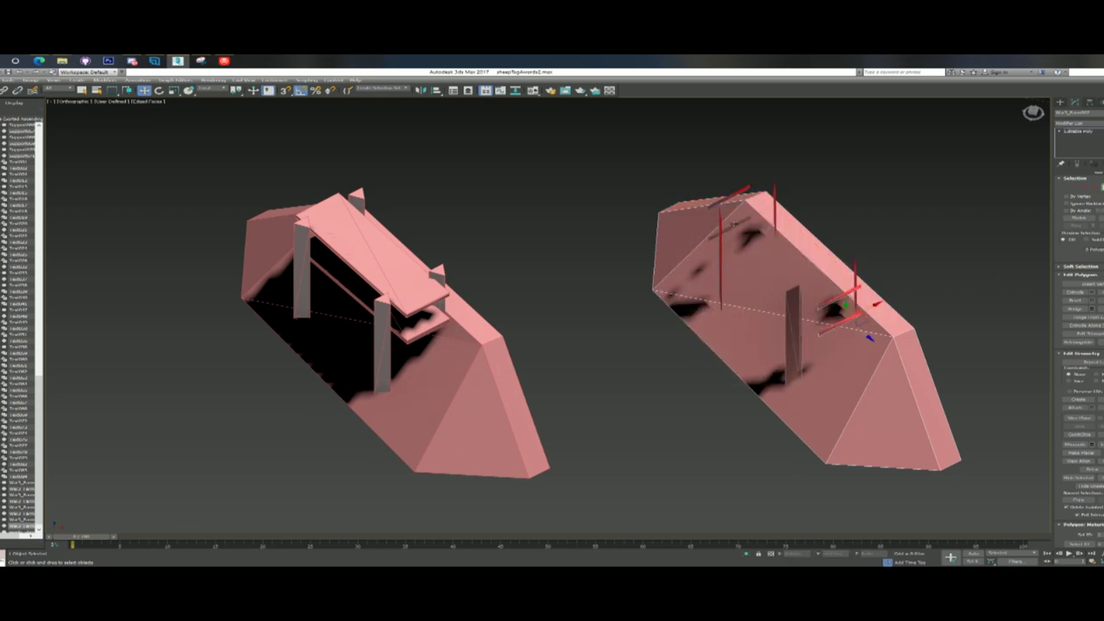
{"action": "key", "text": "Delete"}
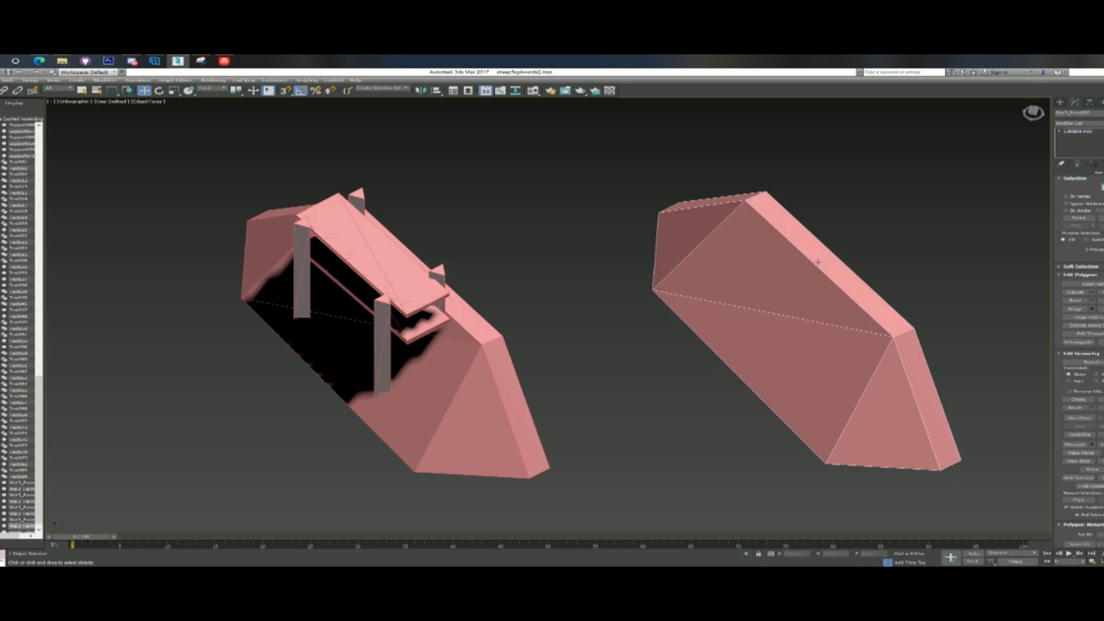
Draw a three-sided polygon spline between the shelf model and the bare ground piece in the top view
{"action": "left_click", "coordinate": [1063, 103]}
{"action": "left_click", "coordinate": [1074, 103]}
{"action": "left_click", "coordinate": [1033, 111]}
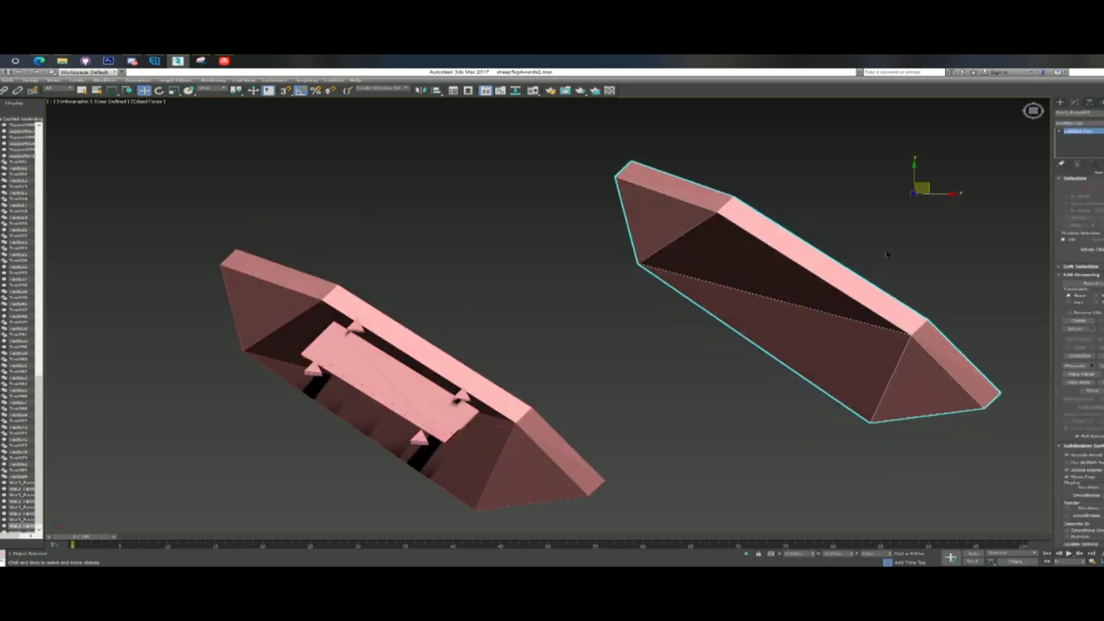
{"action": "left_click", "coordinate": [1060, 102]}
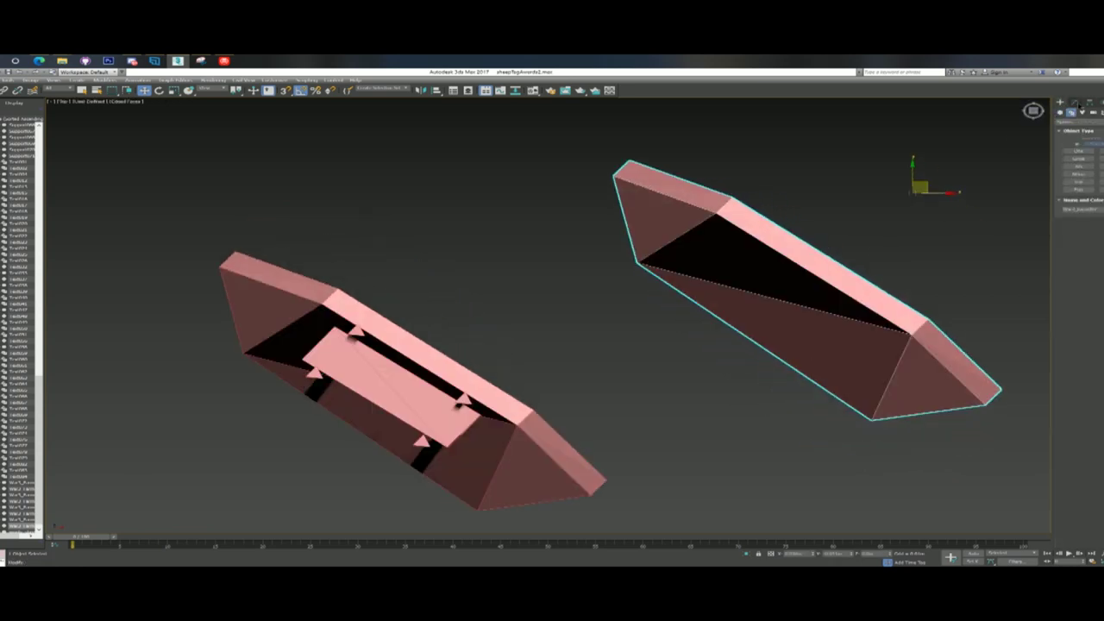
{"action": "left_click", "coordinate": [1071, 112]}
{"action": "left_click", "coordinate": [1078, 173]}
{"action": "left_click_drag", "start_coordinate": [689, 376], "coordinate": [747, 376]}
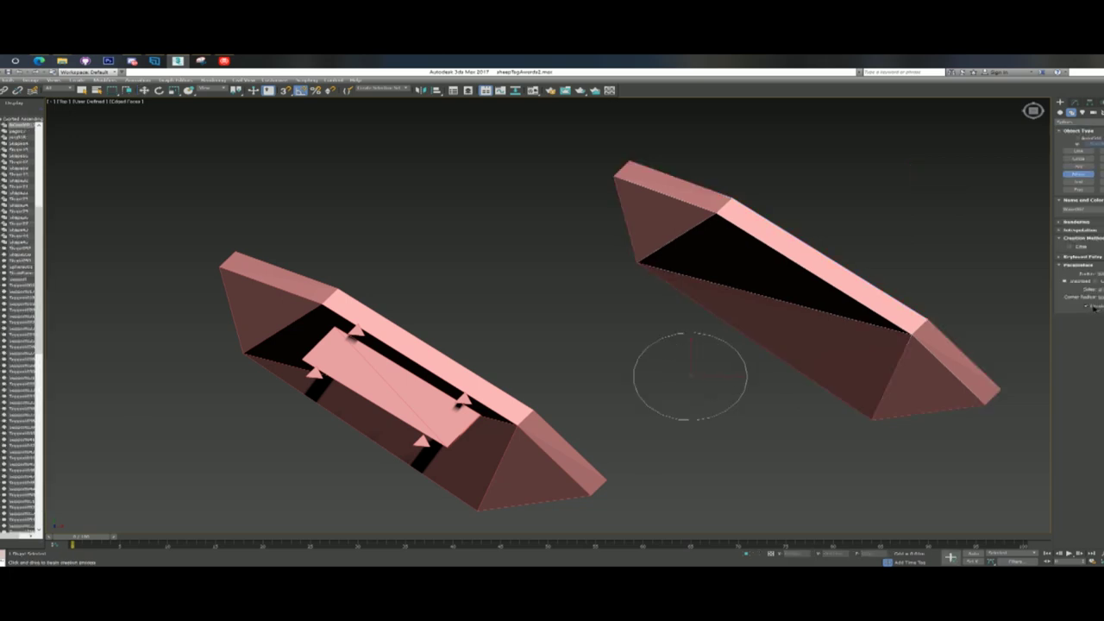
{"action": "key", "text": "w"}
Apply an Extrude modifier to the triangle and reduce its amount to make a short prism
{"action": "left_click", "coordinate": [1075, 102]}
{"action": "left_click", "coordinate": [1078, 123]}
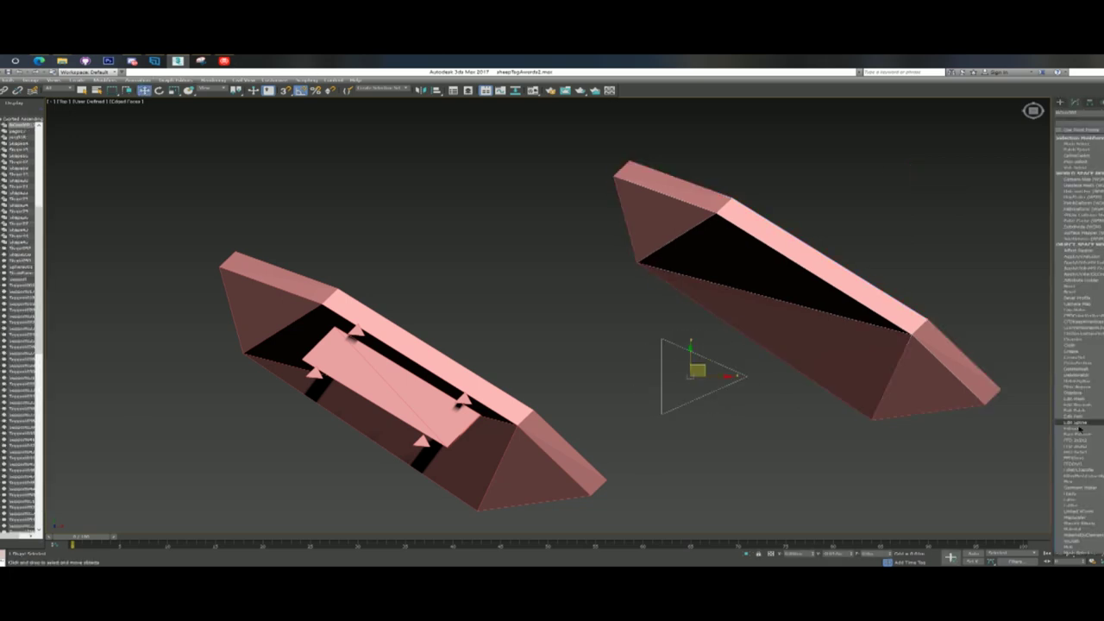
{"action": "left_click", "coordinate": [1078, 426]}
{"action": "middle_click_drag", "start_coordinate": [784, 367], "coordinate": [901, 357]}
{"action": "scroll", "coordinate": [862, 332], "scroll_direction": "down", "scroll_amount": 5}
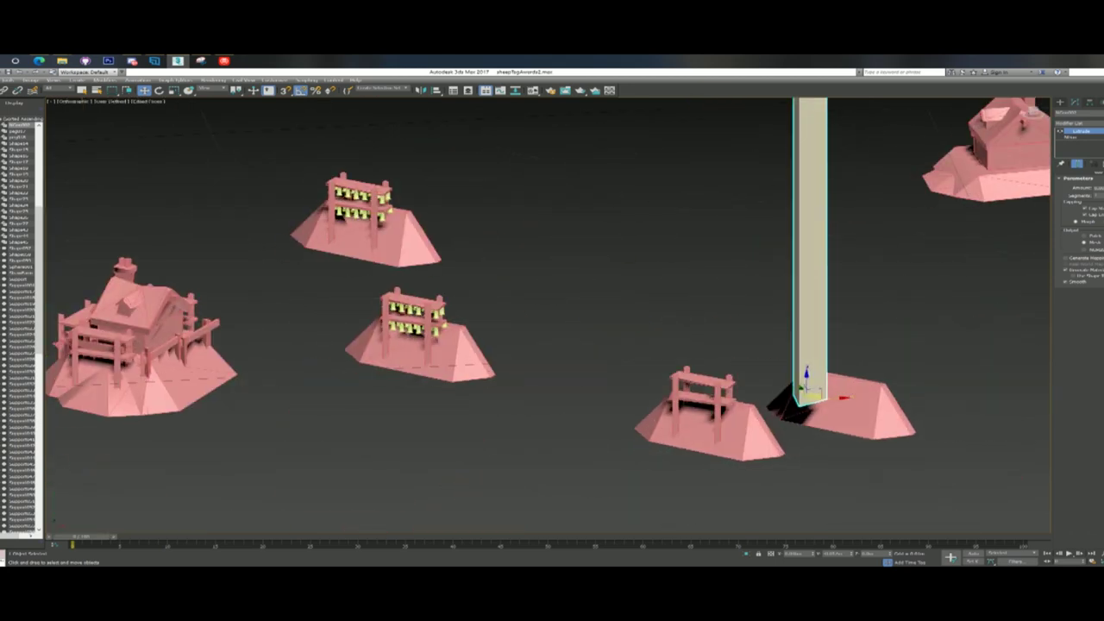
{"action": "left_click_drag", "start_coordinate": [1103, 188], "coordinate": [1103, 259]}
Set the display units to metric millimeters and confirm the system unit setup
{"action": "left_click", "coordinate": [331, 81]}
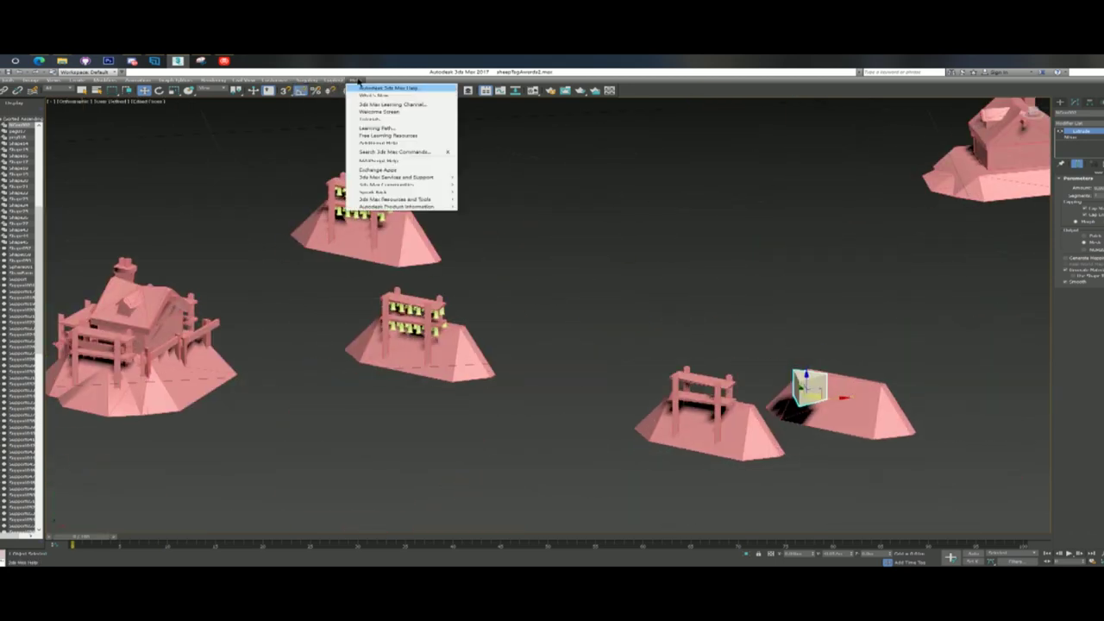
{"action": "left_click", "coordinate": [298, 161]}
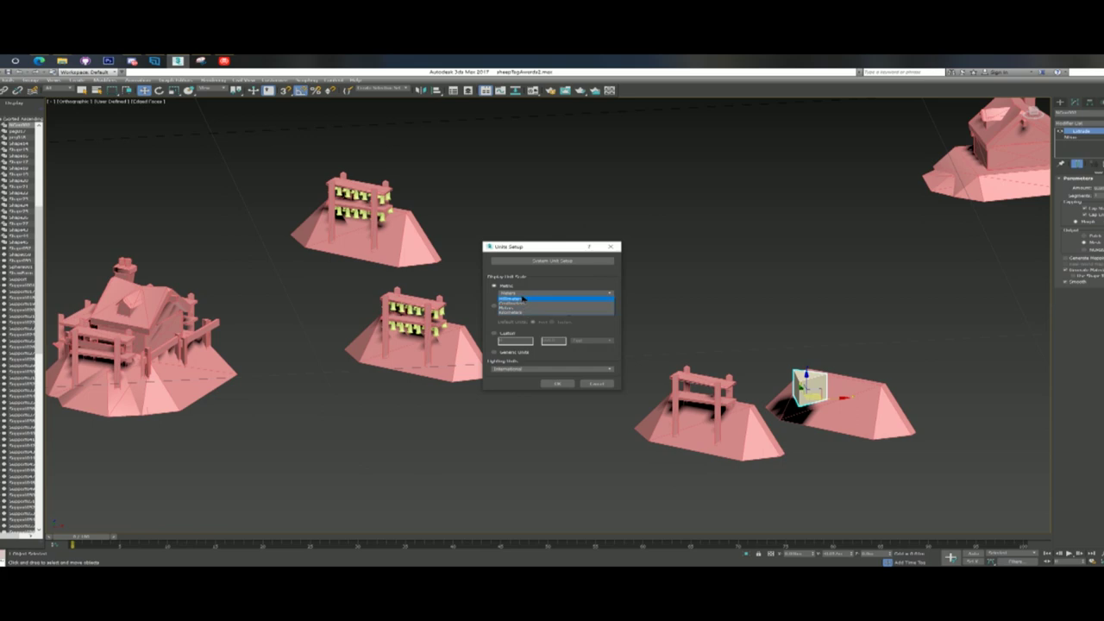
{"action": "left_click", "coordinate": [522, 299]}
{"action": "left_click", "coordinate": [552, 261]}
{"action": "left_click", "coordinate": [552, 353]}
{"action": "left_click", "coordinate": [557, 383]}
Lower the triangular prism in the front view and make it tall enough to match the shelf posts
{"action": "middle_click_drag", "start_coordinate": [812, 337], "coordinate": [733, 319]}
{"action": "scroll", "coordinate": [751, 288], "scroll_direction": "up", "scroll_amount": 2}
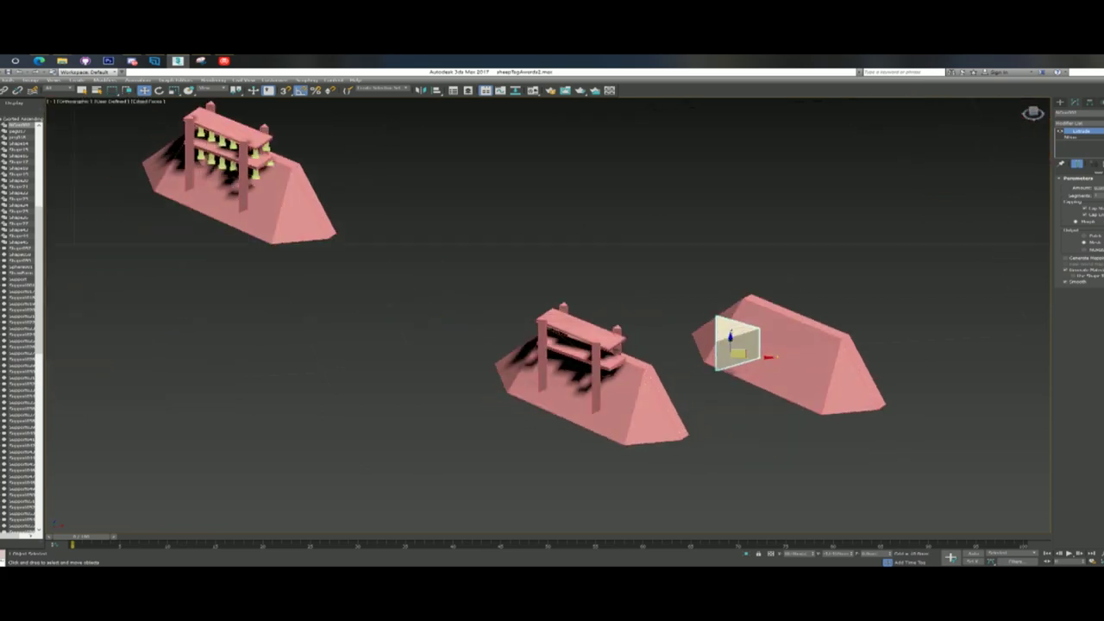
{"action": "key", "text": "f"}
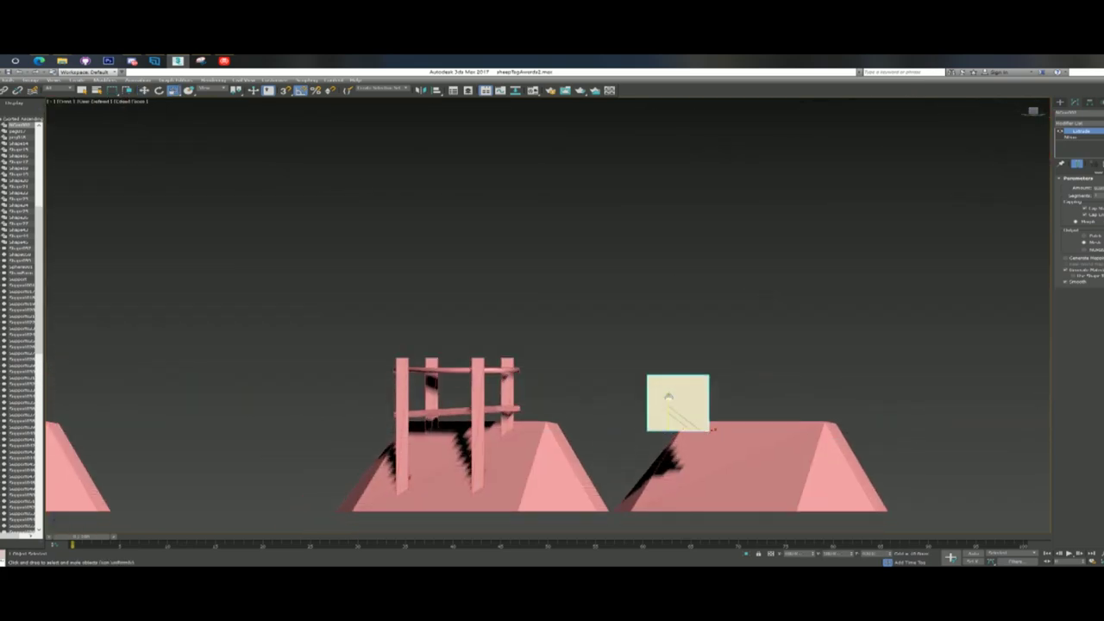
{"action": "middle_click_drag", "start_coordinate": [668, 397], "coordinate": [657, 364]}
{"action": "left_click_drag", "start_coordinate": [665, 375], "coordinate": [664, 437]}
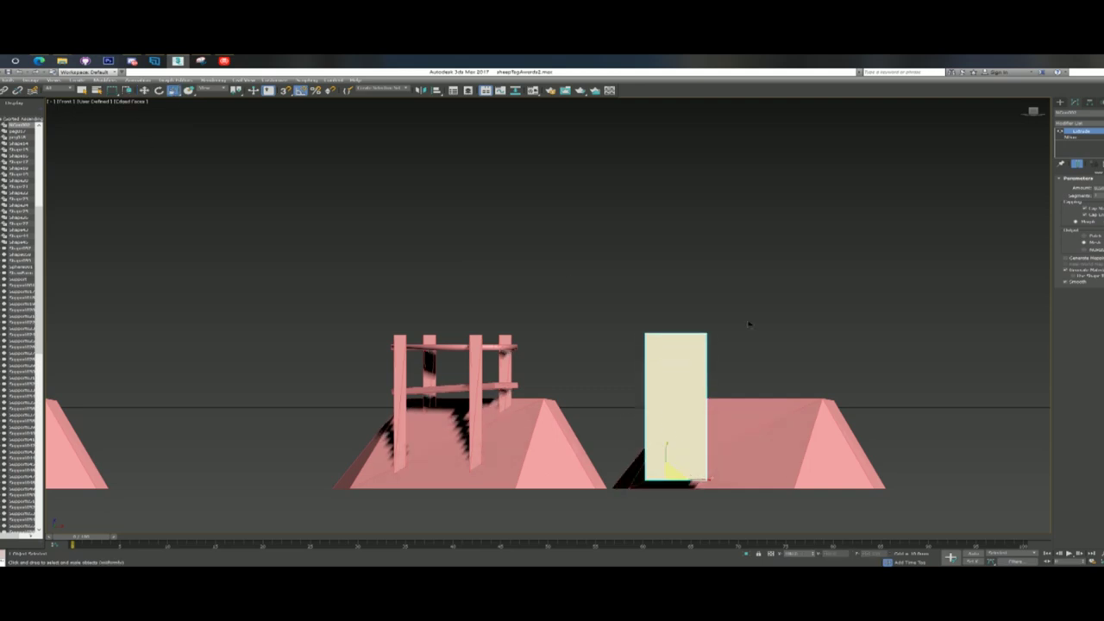
{"action": "middle_click_drag", "start_coordinate": [750, 324], "coordinate": [773, 348], "text": "alt"}
Move the triangular prism onto the shelf's rear corner post and shrink it close to the post's size
{"action": "key", "text": "w"}
{"action": "left_click_drag", "start_coordinate": [678, 438], "coordinate": [556, 440]}
{"action": "middle_click_drag", "start_coordinate": [552, 418], "coordinate": [752, 322]}
{"action": "scroll", "coordinate": [752, 322], "scroll_direction": "up", "scroll_amount": 5}
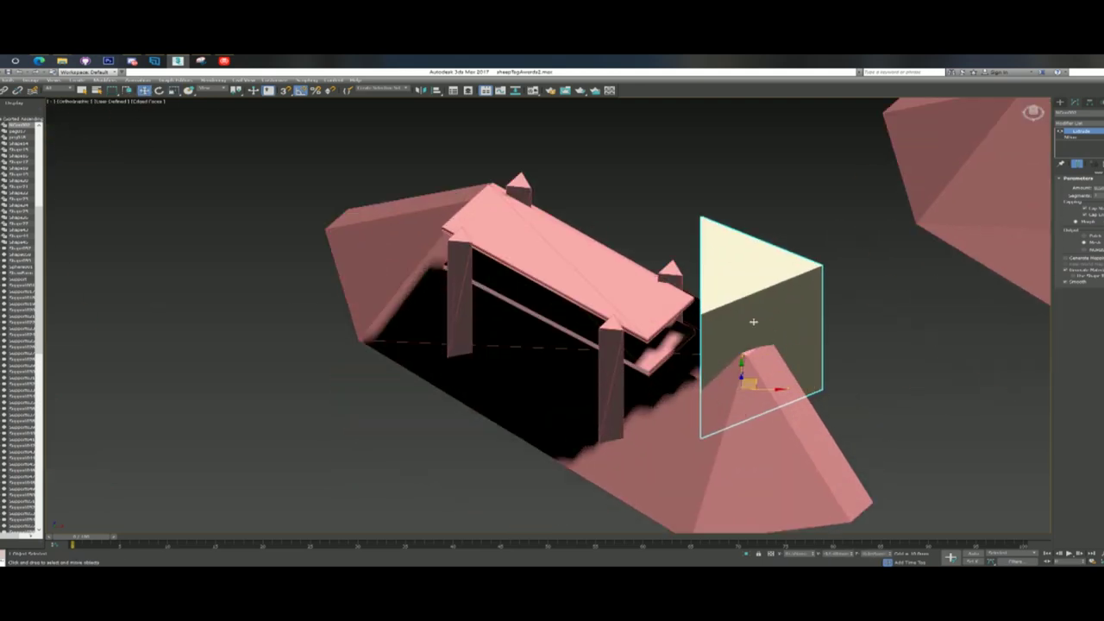
{"action": "left_click", "coordinate": [1060, 102]}
{"action": "key", "text": "t"}
{"action": "left_click_drag", "start_coordinate": [756, 303], "coordinate": [693, 387]}
{"action": "left_click_drag", "start_coordinate": [754, 317], "coordinate": [690, 324]}
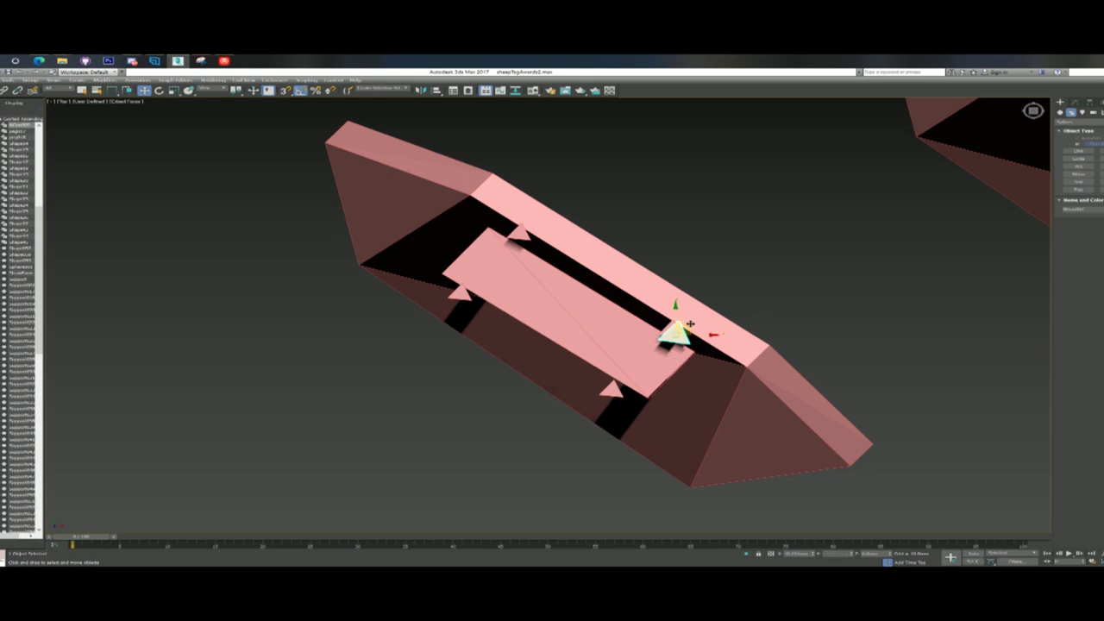
Fit the triangular prism's rotation, position and size to the rear corner post using wireframe display
{"action": "left_click", "coordinate": [128, 101]}
{"action": "left_click", "coordinate": [179, 164]}
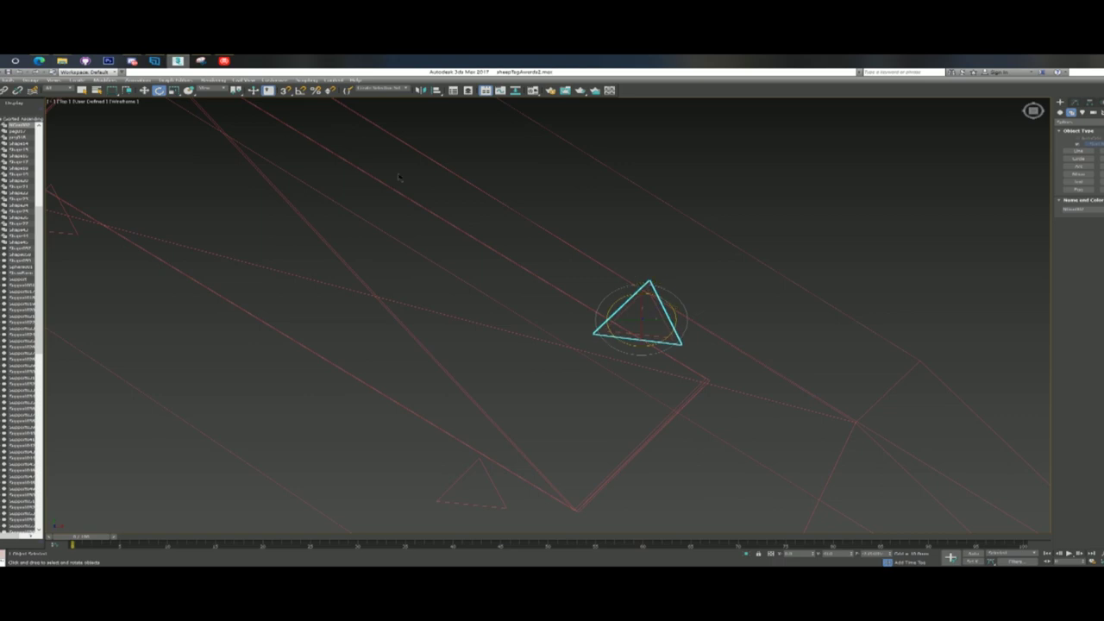
{"action": "left_click", "coordinate": [130, 101]}
{"action": "left_click", "coordinate": [185, 163]}
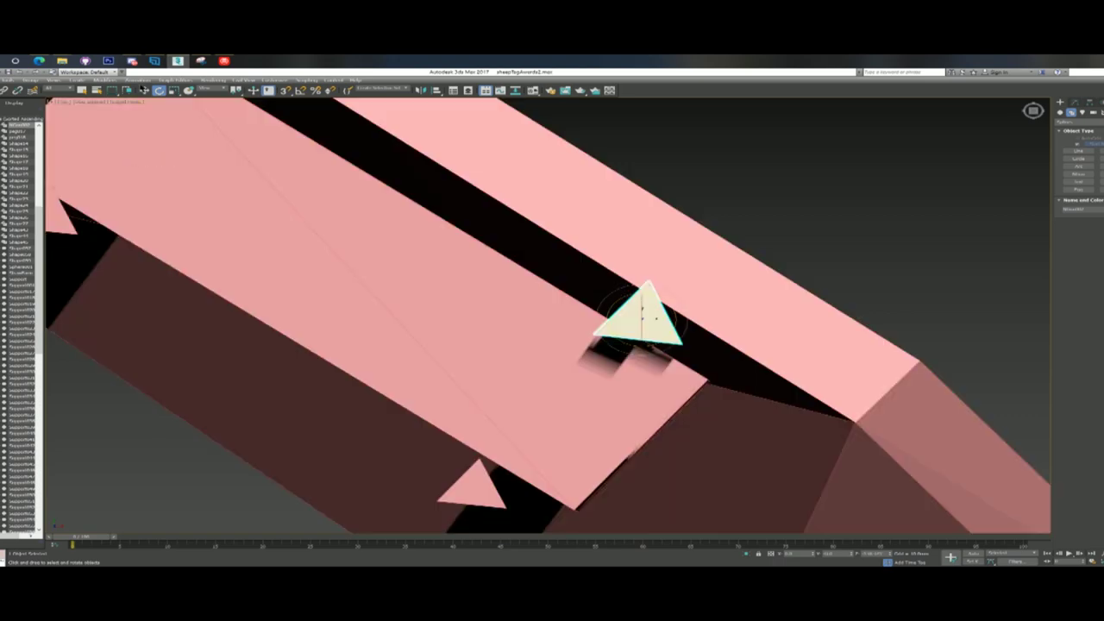
{"action": "left_click", "coordinate": [141, 102]}
{"action": "left_click", "coordinate": [181, 162]}
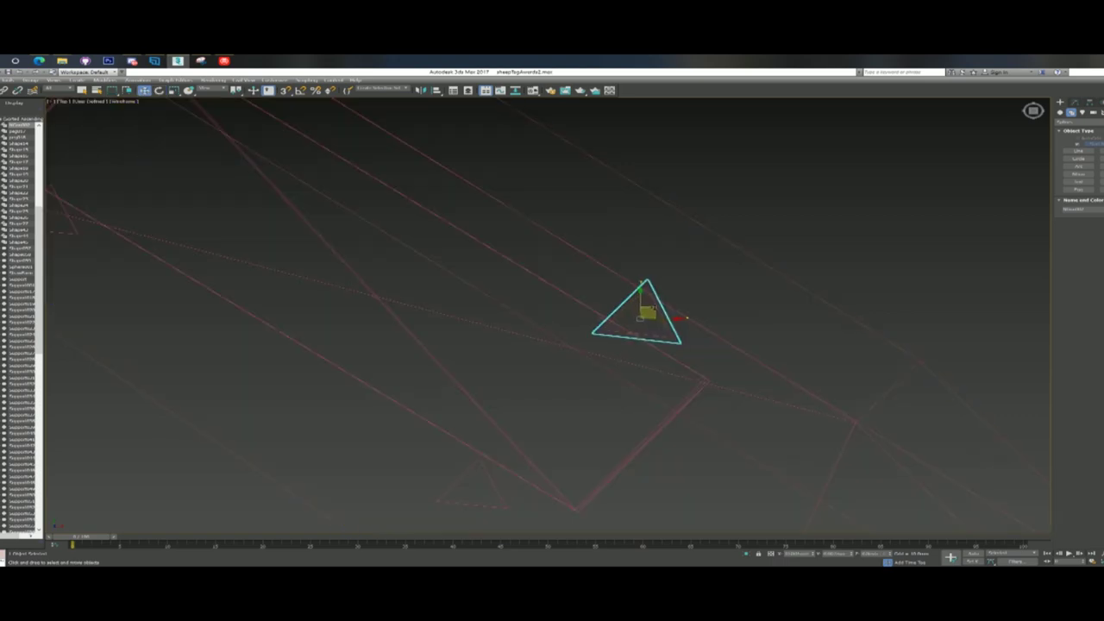
{"action": "scroll", "coordinate": [552, 222], "scroll_direction": "down", "scroll_amount": 2}
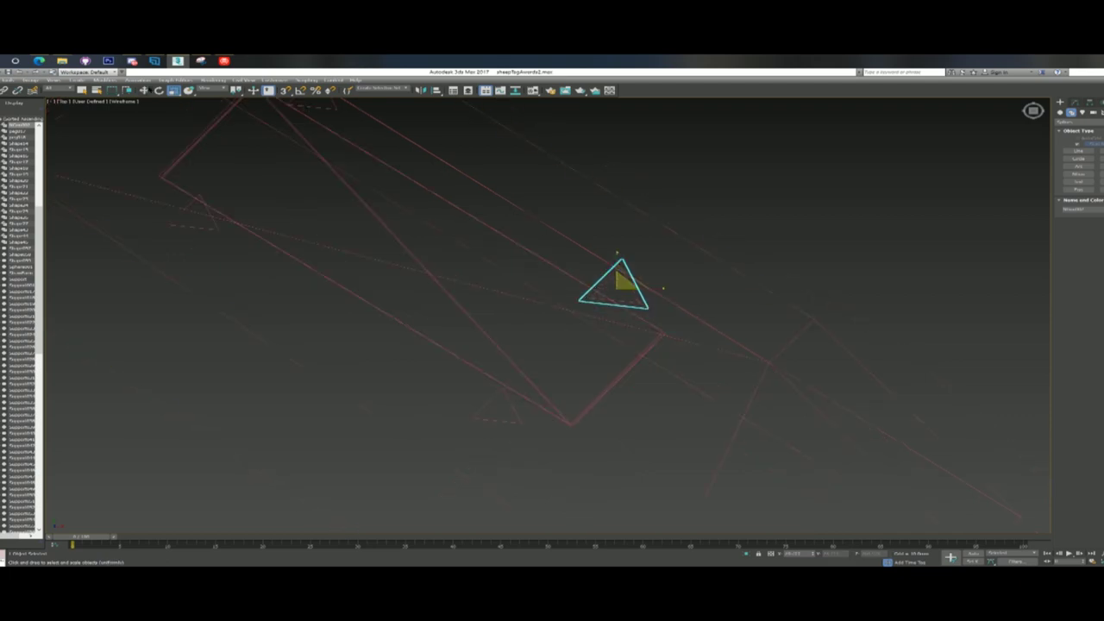
Copy the fitted prism onto the other three shelf posts and return the view to shaded display
{"action": "key", "text": "w"}
{"action": "left_click_drag", "start_coordinate": [625, 283], "coordinate": [507, 404], "text": "shift"}
{"action": "left_click", "coordinate": [552, 351]}
{"action": "middle_click_drag", "start_coordinate": [467, 296], "coordinate": [702, 364]}
{"action": "left_click_drag", "start_coordinate": [741, 465], "coordinate": [515, 294], "text": "shift"}
{"action": "left_click", "coordinate": [560, 160]}
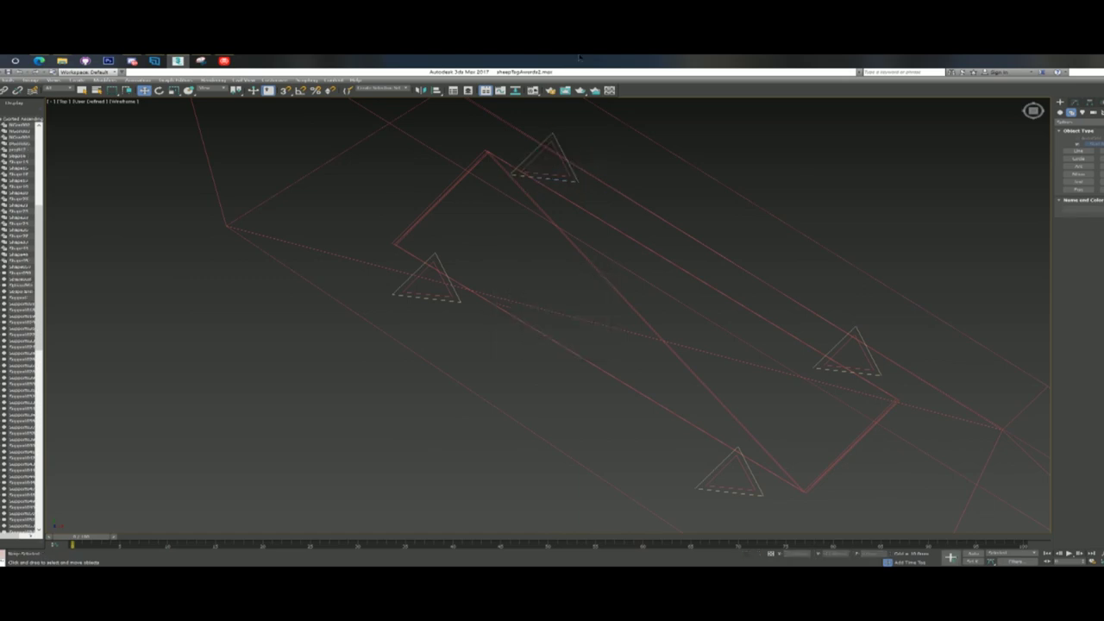
{"action": "left_click", "coordinate": [124, 102]}
{"action": "left_click", "coordinate": [175, 162]}
{"action": "scroll", "coordinate": [715, 183], "scroll_direction": "down", "scroll_amount": 6}
{"action": "mouse_move", "coordinate": [716, 182]}
{"action": "middle_mouse_down", "text": "alt"}
{"action": "mouse_move", "coordinate": [692, 143]}
{"action": "mouse_move", "coordinate": [692, 204]}
{"action": "middle_mouse_up", "text": "alt"}
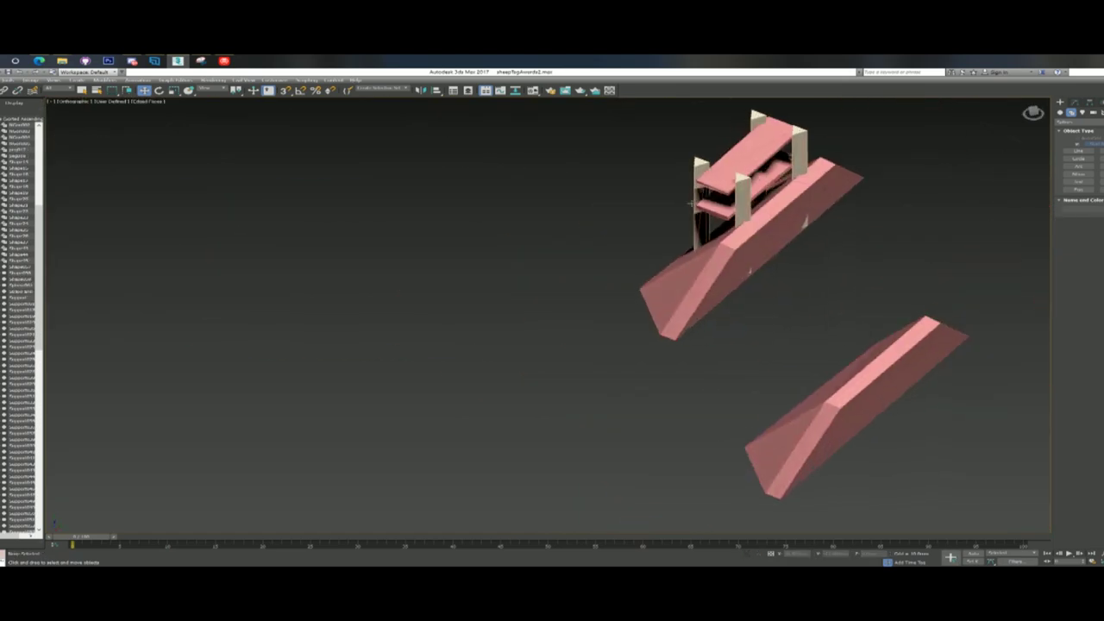
Inspect the side polygons of the base under the shelf and of the separate base
{"action": "scroll", "coordinate": [897, 112], "scroll_direction": "up", "scroll_amount": 2}
{"action": "left_click", "coordinate": [778, 228]}
{"action": "key", "text": "4"}
{"action": "left_click", "coordinate": [777, 228]}
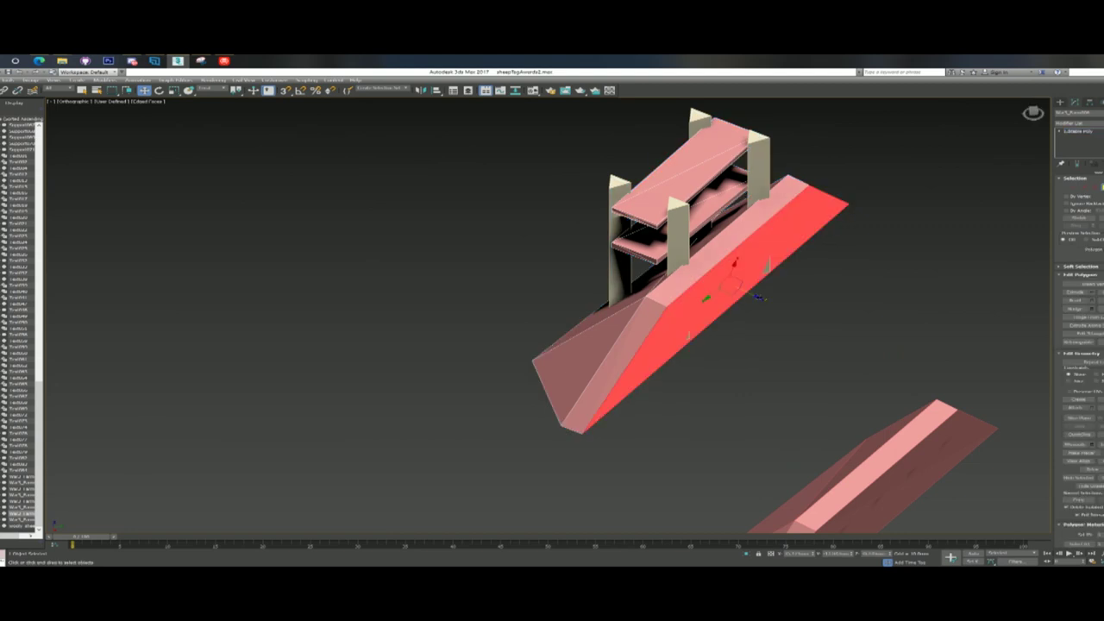
{"action": "left_click", "coordinate": [1059, 103]}
{"action": "middle_click_drag", "start_coordinate": [910, 423], "coordinate": [815, 302]}
{"action": "left_click", "coordinate": [815, 301]}
{"action": "left_click", "coordinate": [1074, 102]}
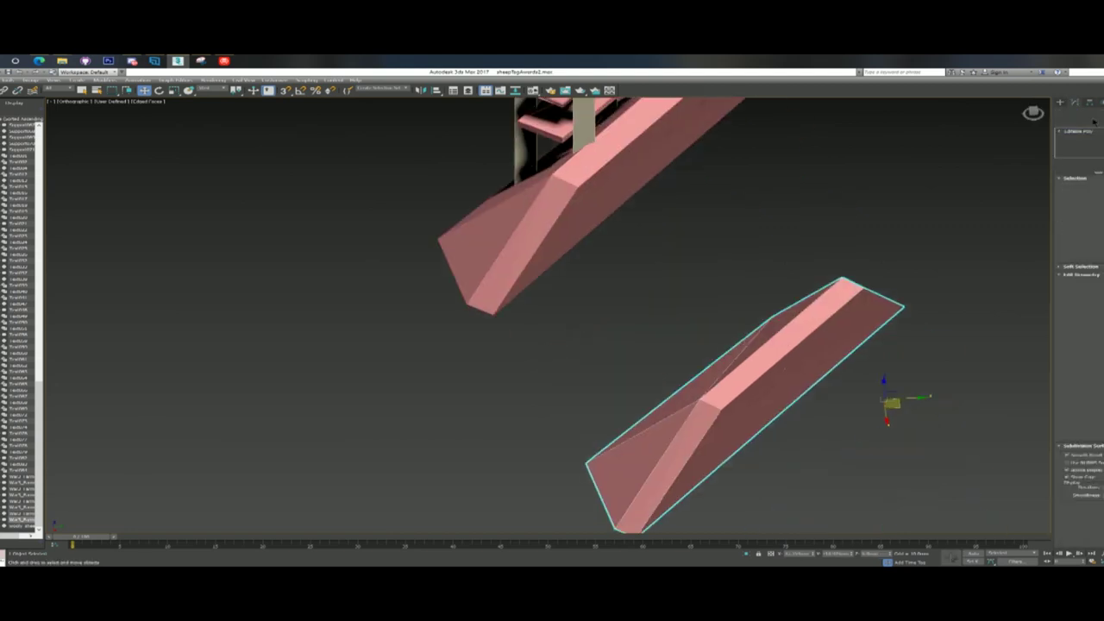
{"action": "key", "text": "4"}
{"action": "left_click", "coordinate": [828, 341]}
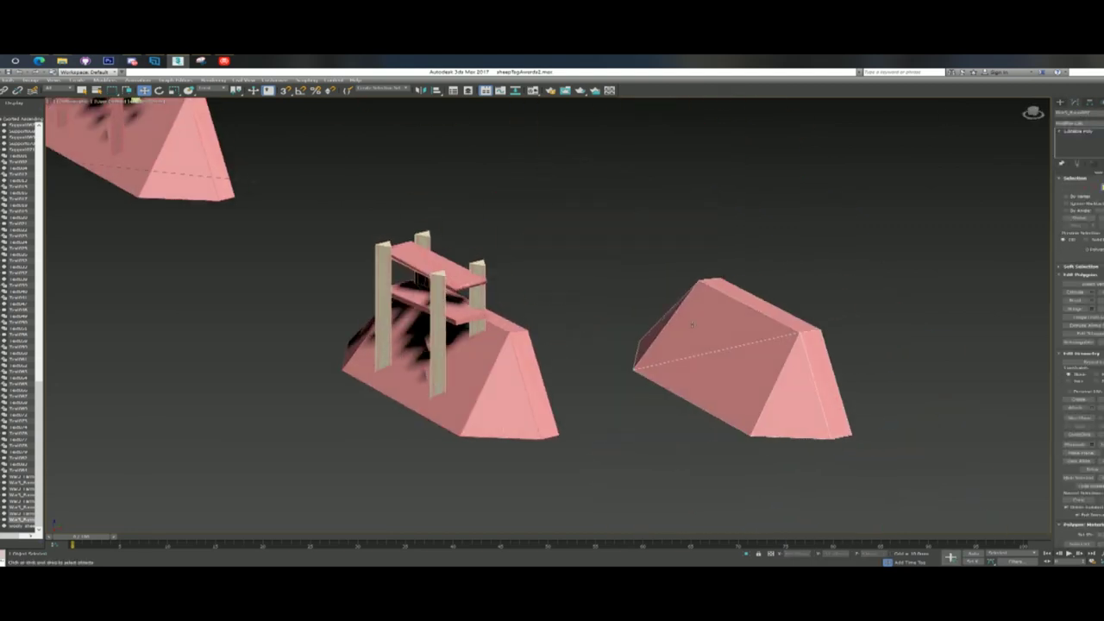
{"action": "middle_click_drag", "start_coordinate": [656, 345], "coordinate": [734, 308], "text": "alt"}
{"action": "scroll", "coordinate": [734, 308], "scroll_direction": "up", "scroll_amount": 3}
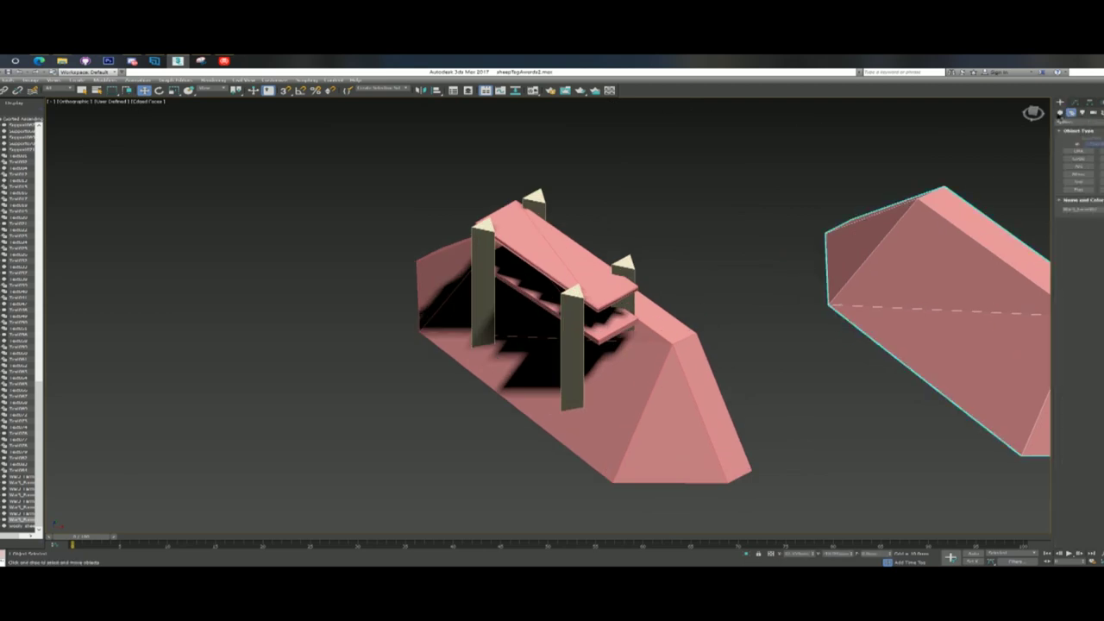
Create a long, thin box with three length and three width segments beside the shelf base
{"action": "left_click", "coordinate": [1059, 113]}
{"action": "left_click", "coordinate": [1078, 145]}
{"action": "middle_click_drag", "start_coordinate": [804, 371], "coordinate": [751, 322]}
{"action": "mouse_move", "coordinate": [751, 323]}
{"action": "left_mouse_down"}
{"action": "mouse_move", "coordinate": [837, 456]}
{"action": "mouse_move", "coordinate": [767, 468]}
{"action": "left_mouse_up"}
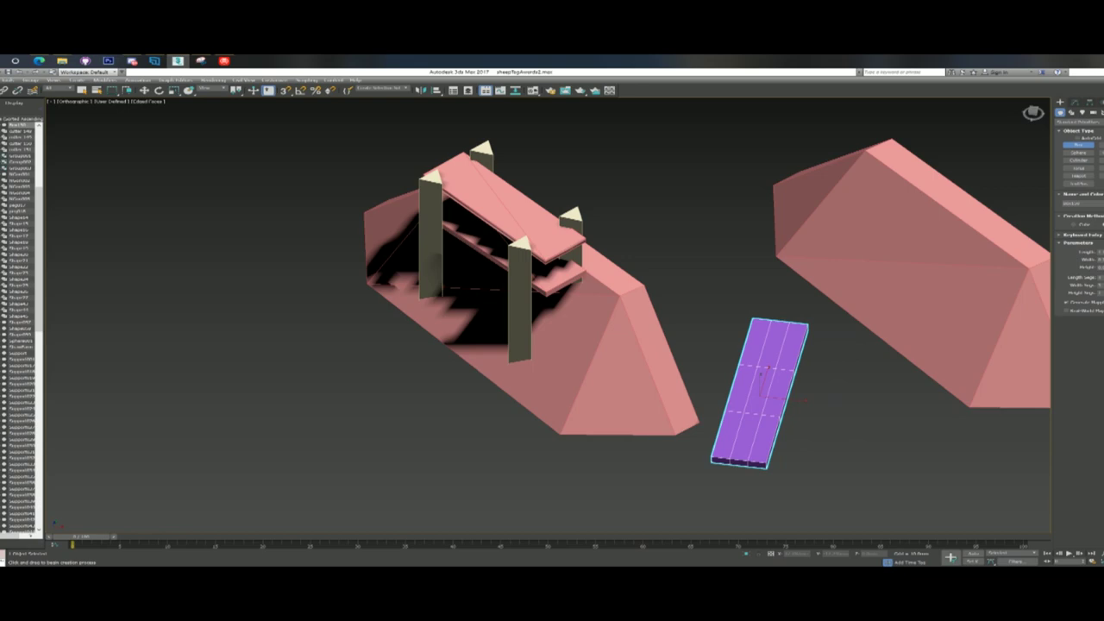
{"action": "left_click", "coordinate": [146, 92]}
Make a copy of the thin box and place it alongside the original
{"action": "scroll", "coordinate": [773, 340], "scroll_direction": "up", "scroll_amount": 3}
{"action": "middle_click_drag", "start_coordinate": [821, 363], "coordinate": [720, 364]}
{"action": "scroll", "coordinate": [742, 358], "scroll_direction": "down", "scroll_amount": 2}
{"action": "key", "text": "4"}
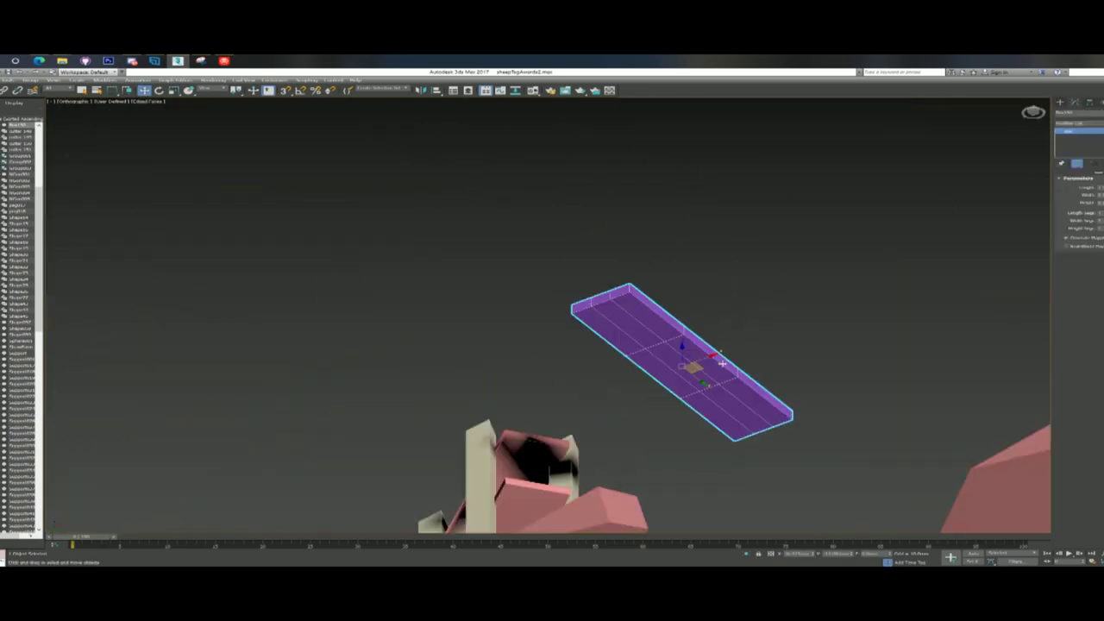
{"action": "right_click", "coordinate": [720, 365]}
{"action": "mouse_move", "coordinate": [758, 440]}
{"action": "left_click", "coordinate": [851, 446]}
{"action": "left_click_drag", "start_coordinate": [690, 361], "coordinate": [773, 330], "text": "shift"}
{"action": "key", "text": "Return"}
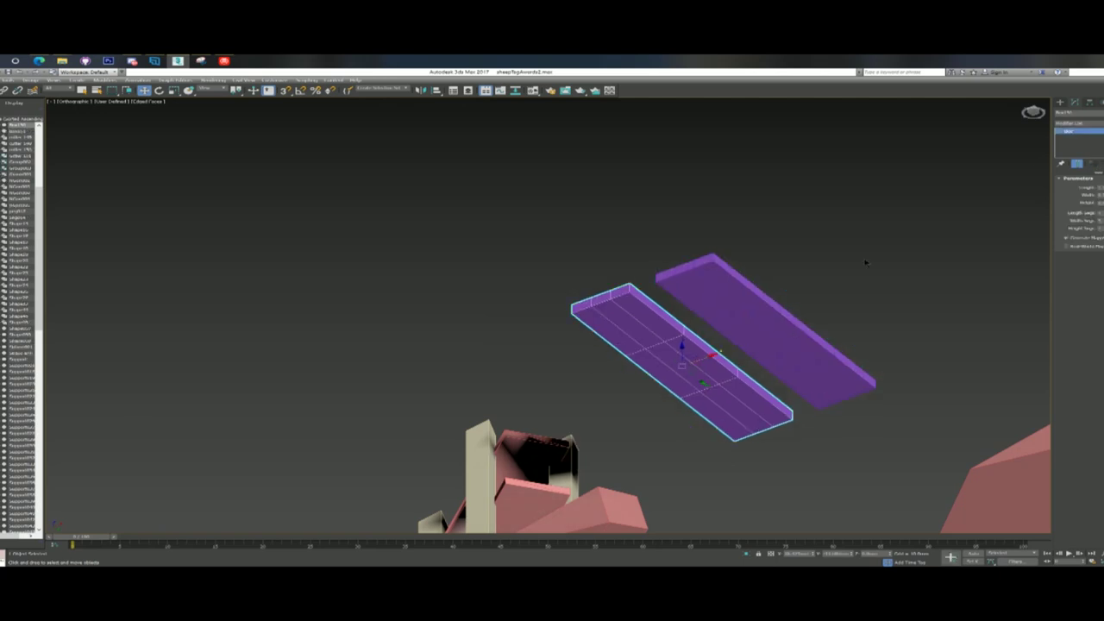
Convert the original box to editable poly and raise the cross-shaped middle polygons of its underside to form an arch
{"action": "right_click", "coordinate": [690, 377]}
{"action": "mouse_move", "coordinate": [729, 451]}
{"action": "left_click", "coordinate": [815, 463]}
{"action": "left_click", "coordinate": [1102, 187]}
{"action": "left_click", "coordinate": [697, 355]}
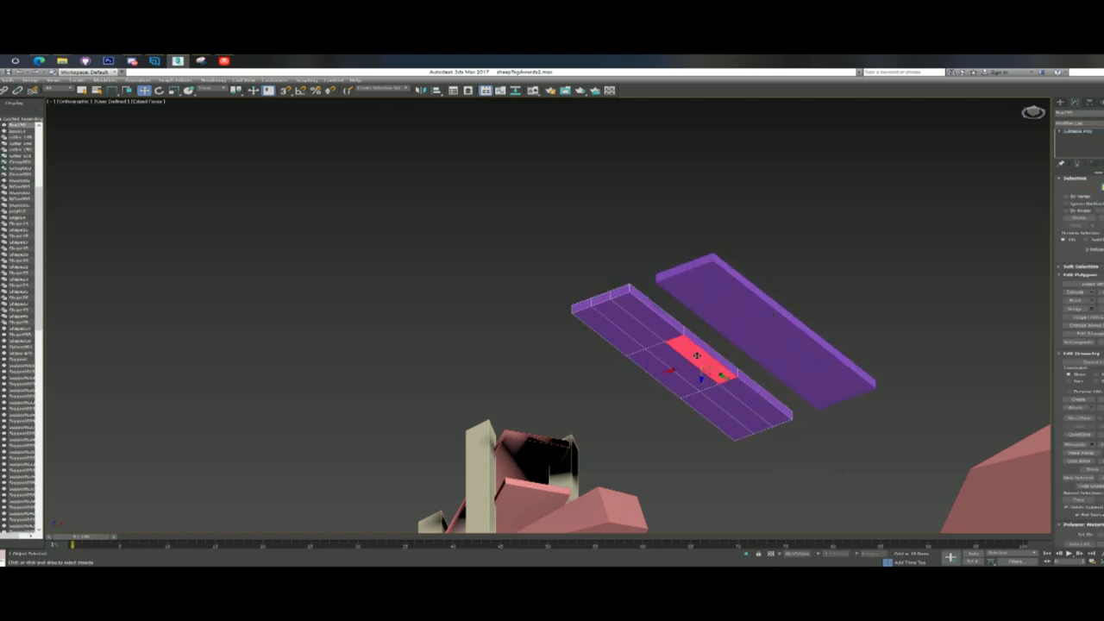
{"action": "left_click_drag", "start_coordinate": [681, 387], "coordinate": [681, 384]}
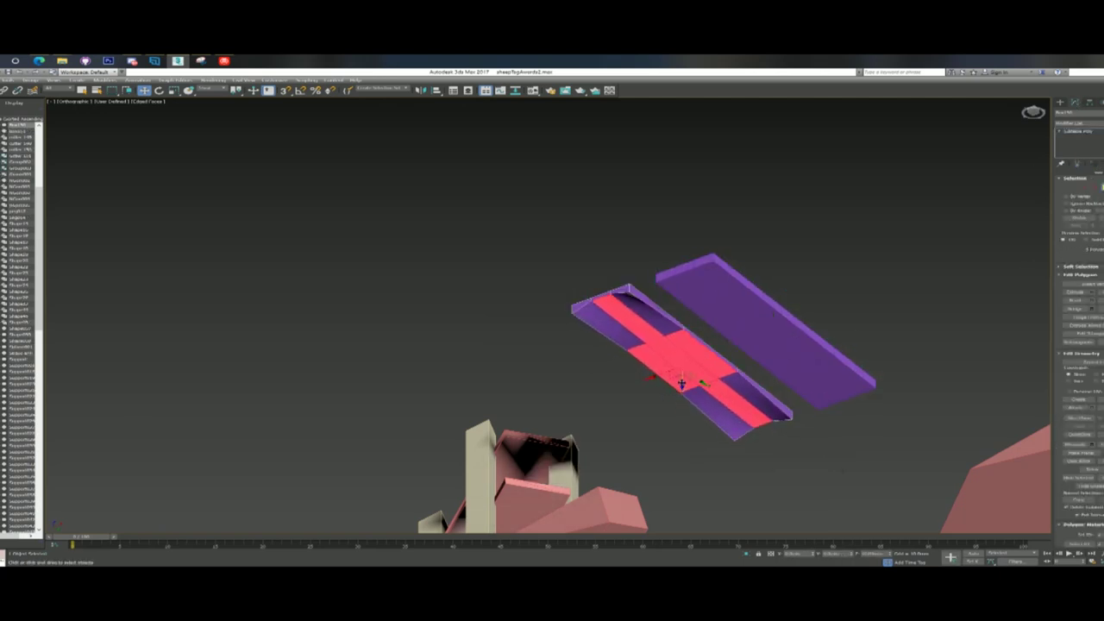
Select the lengthwise middle strip of polygons on the plank's underside and scale its width down to a single line
{"action": "middle_click_drag", "start_coordinate": [716, 362], "coordinate": [842, 327]}
{"action": "scroll", "coordinate": [843, 328], "scroll_direction": "up", "scroll_amount": 3}
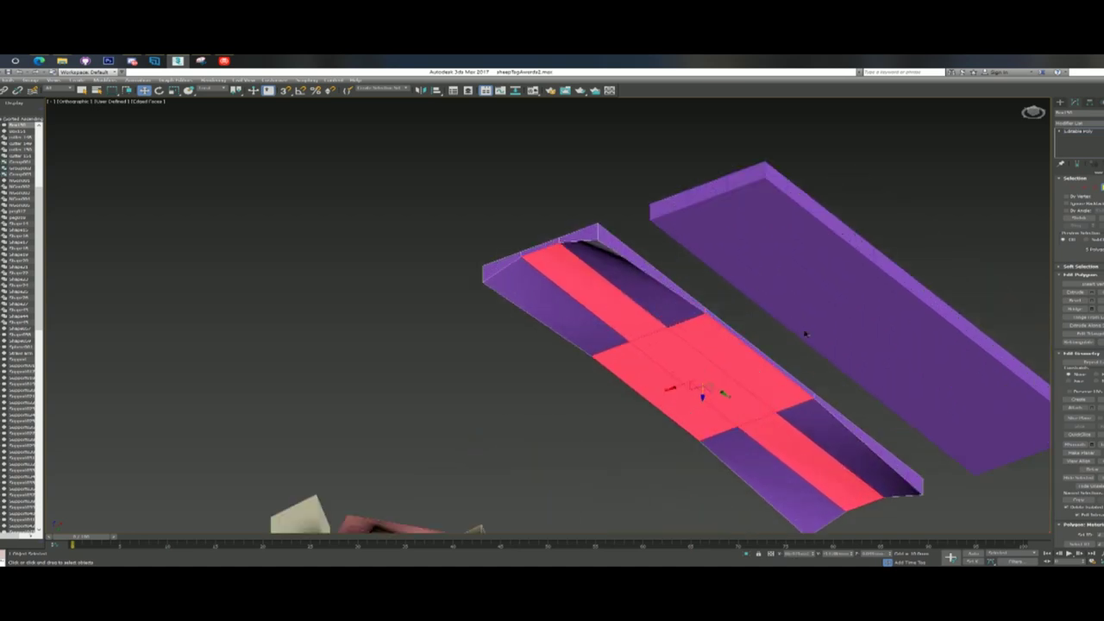
{"action": "middle_click_drag", "start_coordinate": [770, 326], "coordinate": [808, 309]}
{"action": "left_click", "coordinate": [808, 308]}
{"action": "left_click", "coordinate": [782, 352]}
{"action": "middle_click_drag", "start_coordinate": [783, 355], "coordinate": [843, 422], "text": "alt"}
{"action": "left_click", "coordinate": [662, 327]}
{"action": "middle_click_drag", "start_coordinate": [662, 328], "coordinate": [669, 349], "text": "alt"}
{"action": "scroll", "coordinate": [786, 358], "scroll_direction": "up", "scroll_amount": 2}
{"action": "left_click", "coordinate": [785, 345], "text": "ctrl"}
{"action": "left_click", "coordinate": [924, 411], "text": "ctrl"}
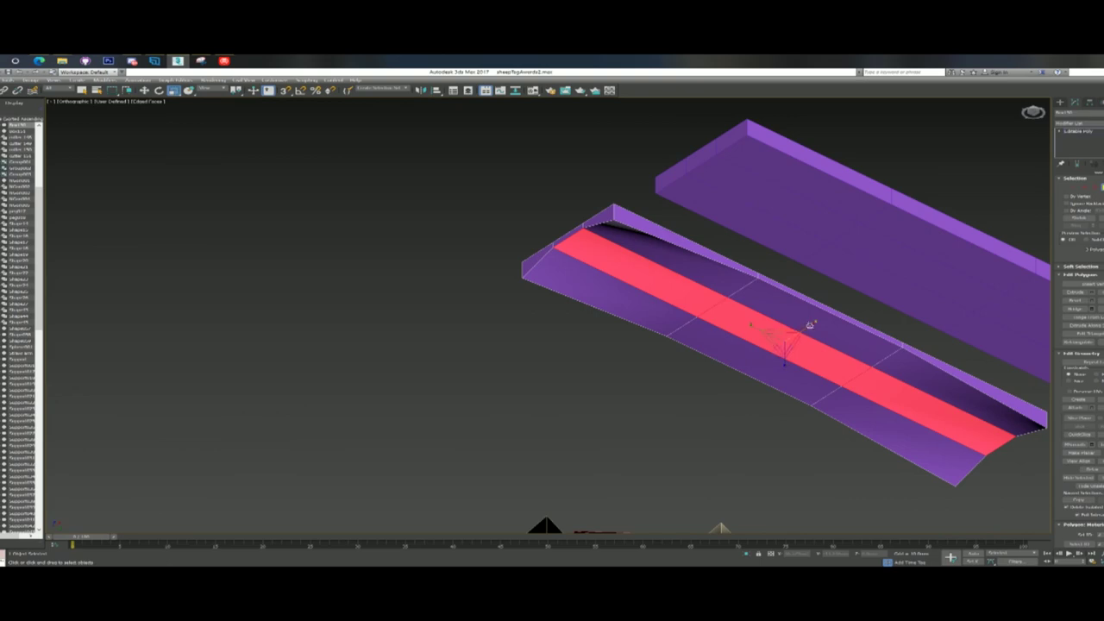
{"action": "left_click_drag", "start_coordinate": [809, 325], "coordinate": [776, 369]}
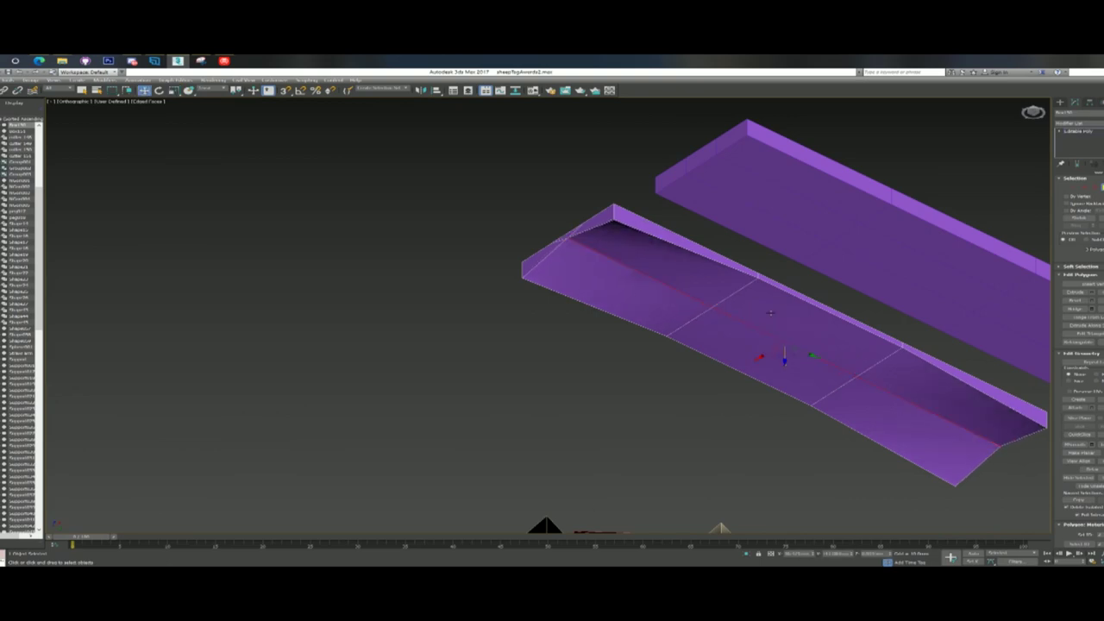
Scale the crosswise middle strip of the plank's underside down to a single line and leave polygon editing
{"action": "mouse_move", "coordinate": [770, 312]}
{"action": "middle_mouse_down", "text": "alt"}
{"action": "mouse_move", "coordinate": [742, 336]}
{"action": "mouse_move", "coordinate": [712, 298]}
{"action": "mouse_move", "coordinate": [936, 527]}
{"action": "middle_mouse_up", "text": "alt"}
{"action": "key", "text": "ctrl+z"}
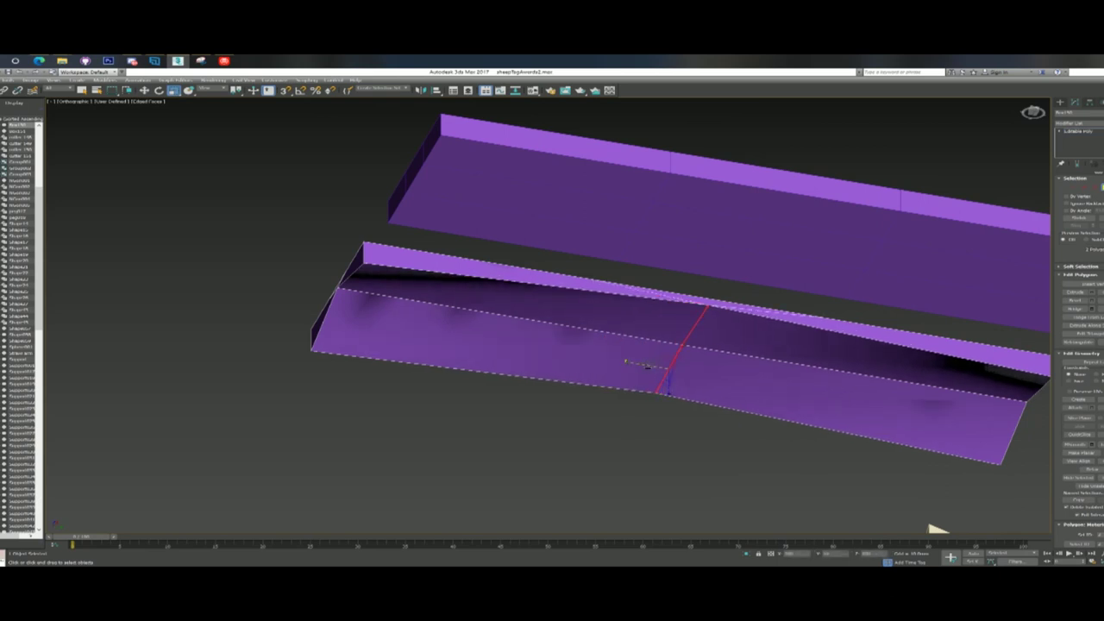
{"action": "left_click", "coordinate": [143, 92]}
{"action": "middle_click_drag", "start_coordinate": [709, 321], "coordinate": [717, 348], "text": "alt"}
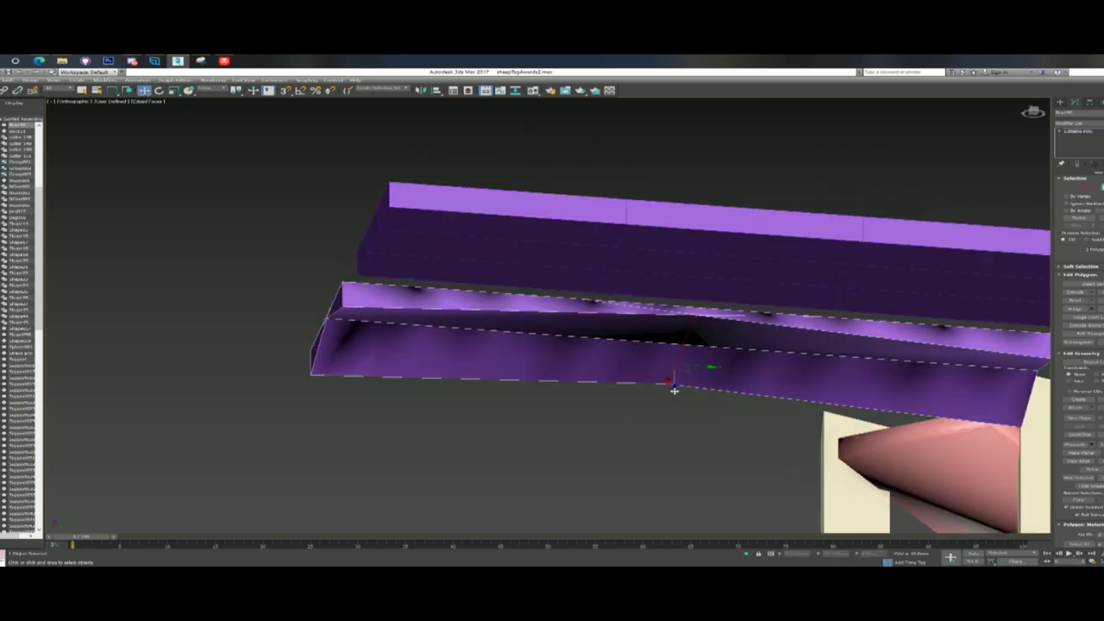
{"action": "middle_click_drag", "start_coordinate": [674, 391], "coordinate": [733, 437], "text": "alt"}
{"action": "key", "text": "Delete"}
{"action": "left_click", "coordinate": [1060, 101]}
In the top view, rotate the arched plank to the shelf's angle and move it onto the shelf
{"action": "scroll", "coordinate": [676, 335], "scroll_direction": "down", "scroll_amount": 6}
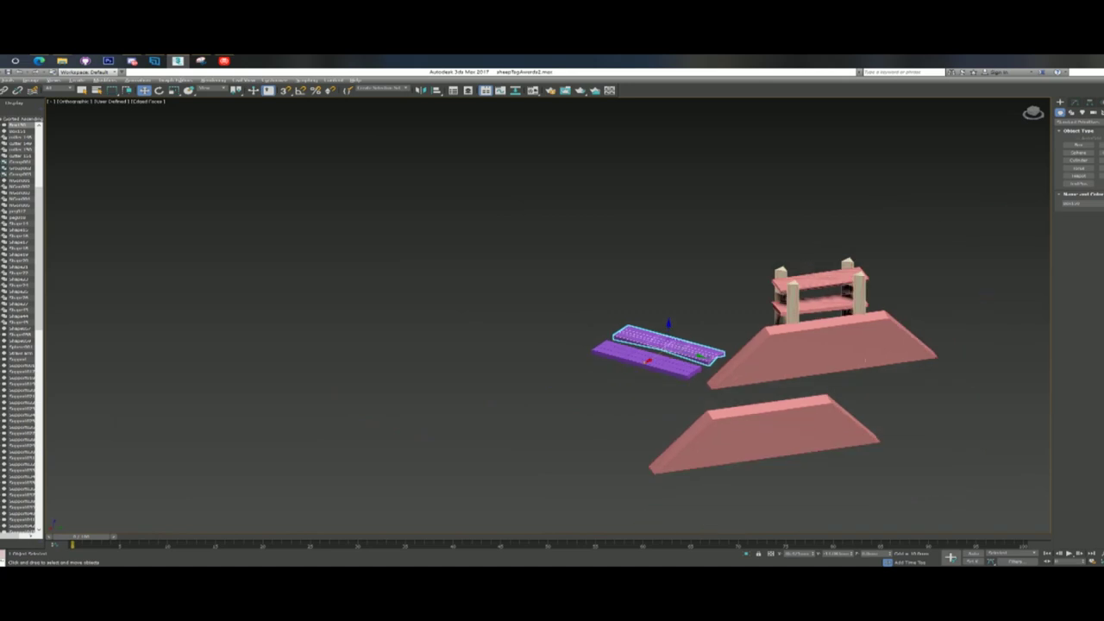
{"action": "middle_click_drag", "start_coordinate": [676, 345], "coordinate": [670, 371], "text": "alt"}
{"action": "left_click", "coordinate": [1034, 112]}
{"action": "scroll", "coordinate": [598, 419], "scroll_direction": "up", "scroll_amount": 5}
{"action": "key", "text": "e"}
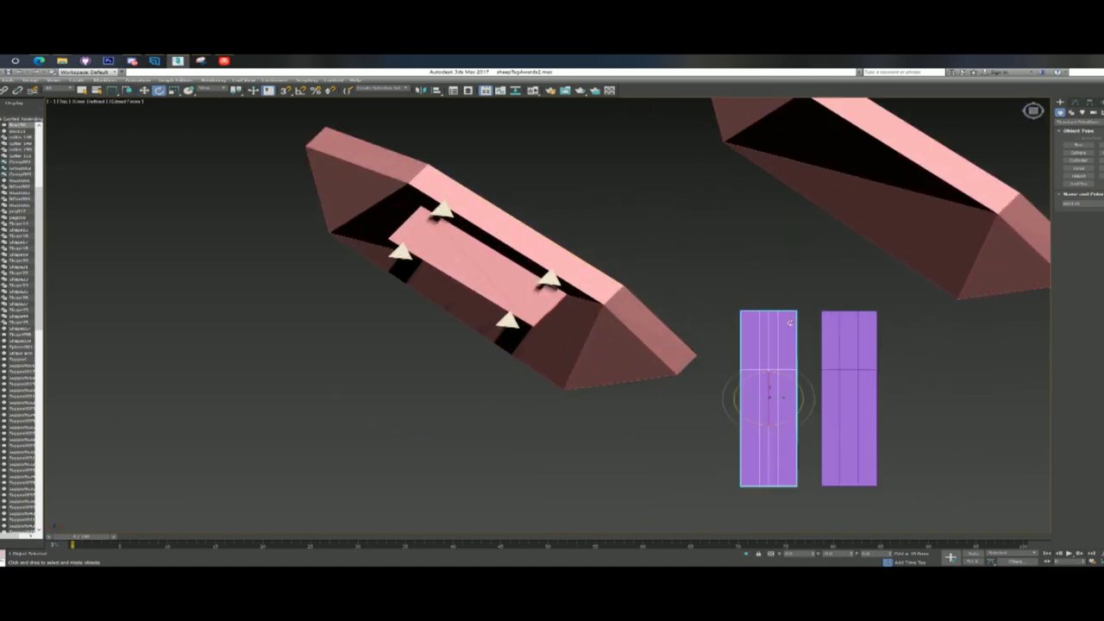
{"action": "left_click_drag", "start_coordinate": [798, 381], "coordinate": [766, 377]}
{"action": "key", "text": "ctrl+z"}
{"action": "middle_click_drag", "start_coordinate": [434, 220], "coordinate": [474, 248]}
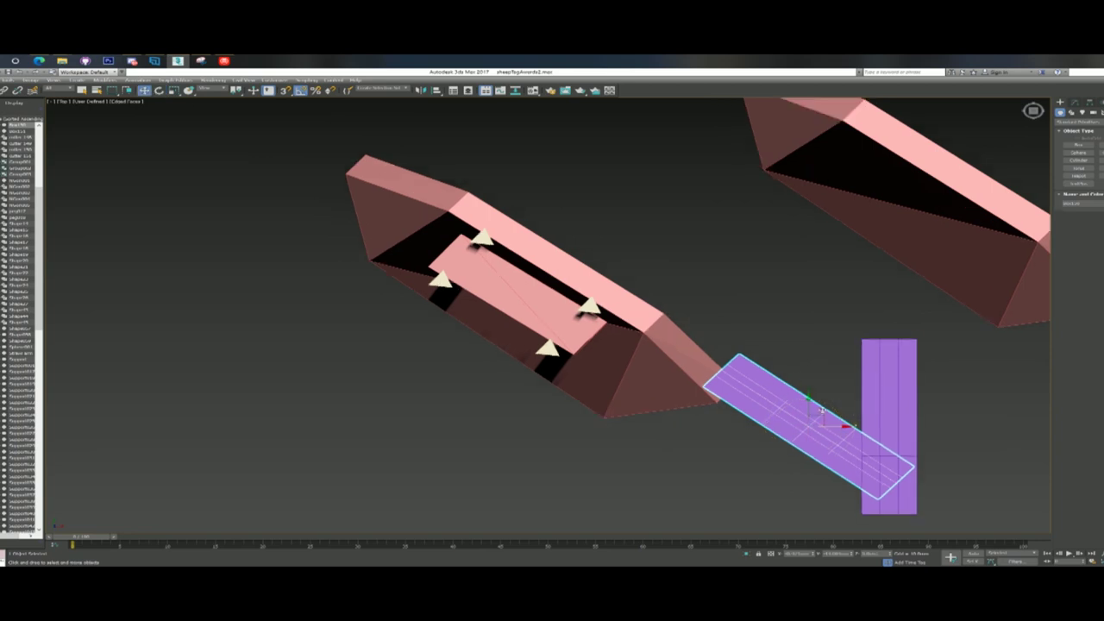
{"action": "left_click_drag", "start_coordinate": [817, 418], "coordinate": [530, 288]}
Fine-tune the plank's rotation and position so its edges run parallel to the shelf board
{"action": "scroll", "coordinate": [293, 197], "scroll_direction": "up", "scroll_amount": 2}
{"action": "key", "text": "e"}
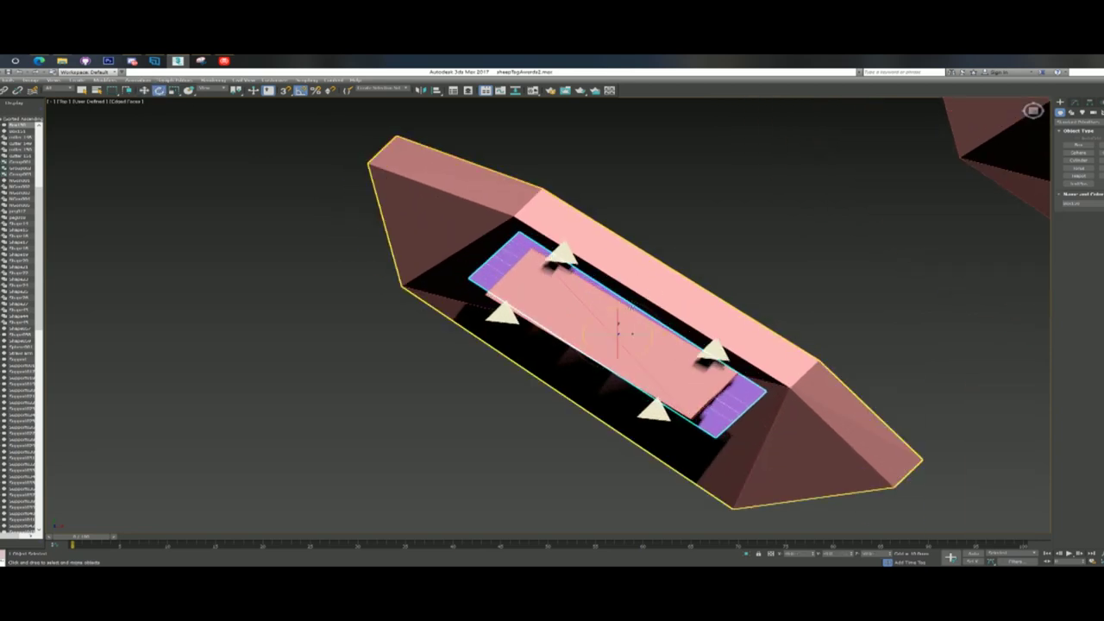
{"action": "left_click_drag", "start_coordinate": [632, 314], "coordinate": [633, 311]}
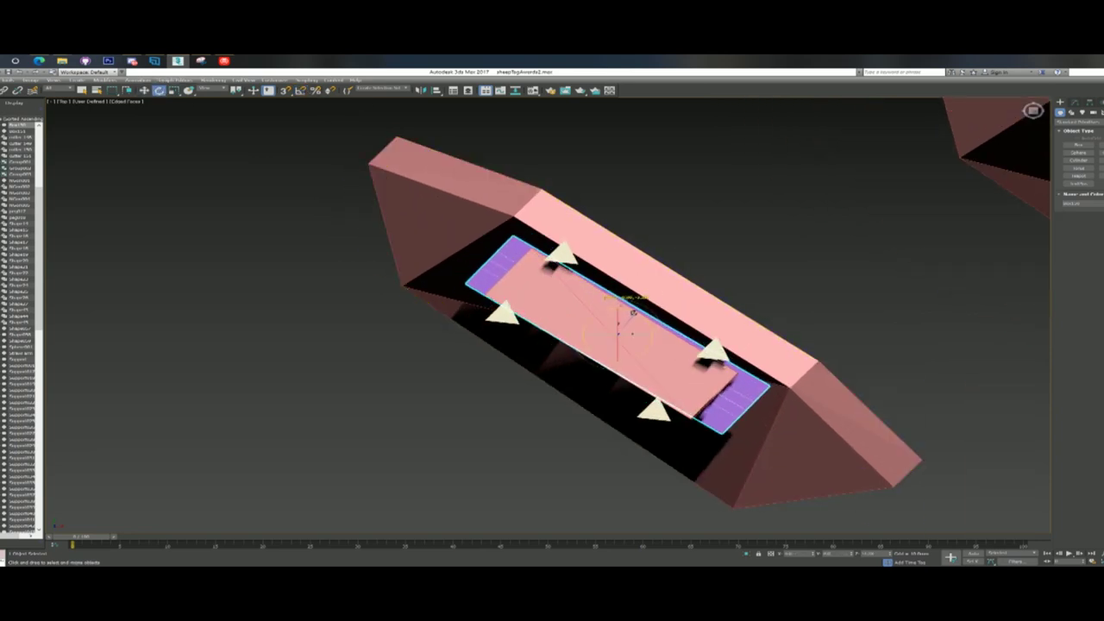
{"action": "left_click", "coordinate": [144, 89]}
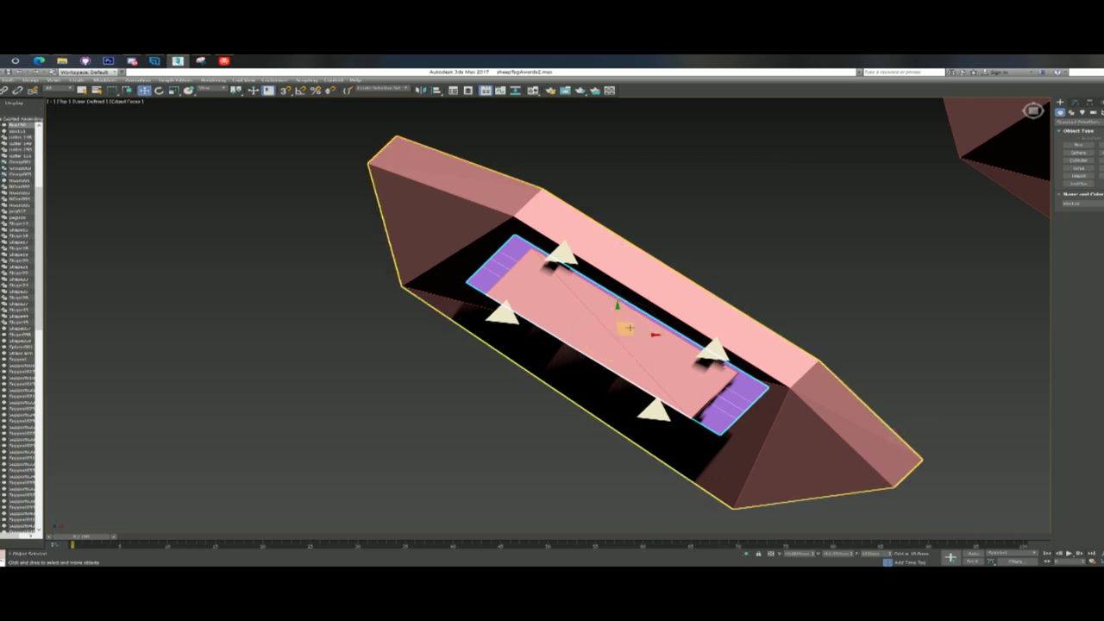
{"action": "left_click", "coordinate": [650, 298]}
{"action": "key", "text": "ctrl+z"}
Change the reference coordinate system and scale the plank non-uniformly to match the shelf board's length
{"action": "left_click_drag", "start_coordinate": [636, 323], "coordinate": [581, 316]}
{"action": "left_click", "coordinate": [223, 91]}
{"action": "left_click", "coordinate": [211, 121]}
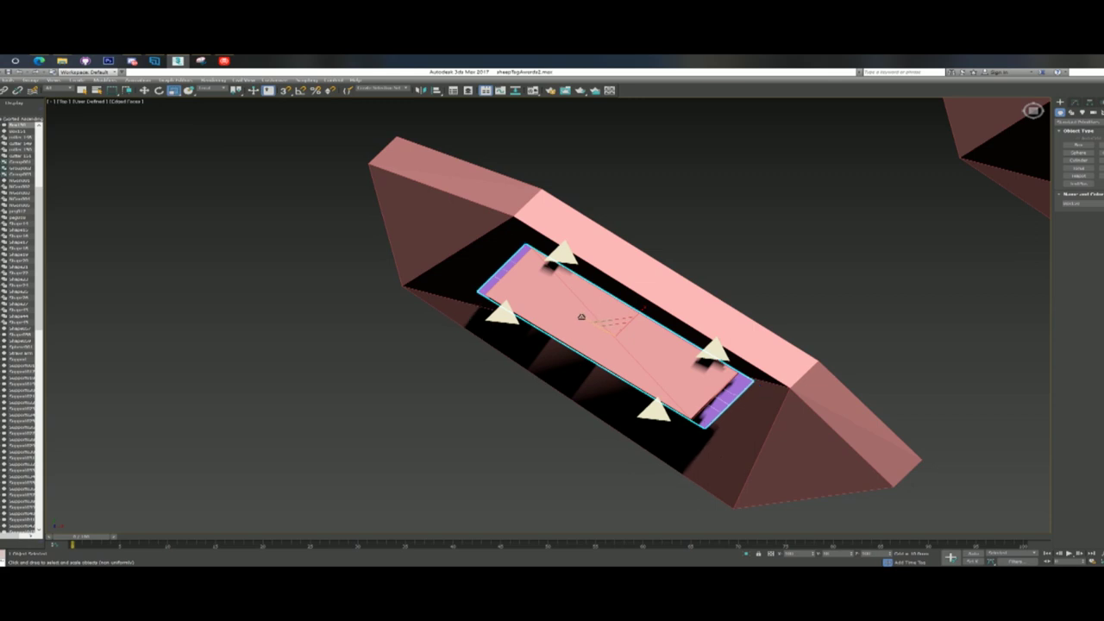
{"action": "key", "text": "w"}
{"action": "left_click", "coordinate": [211, 113]}
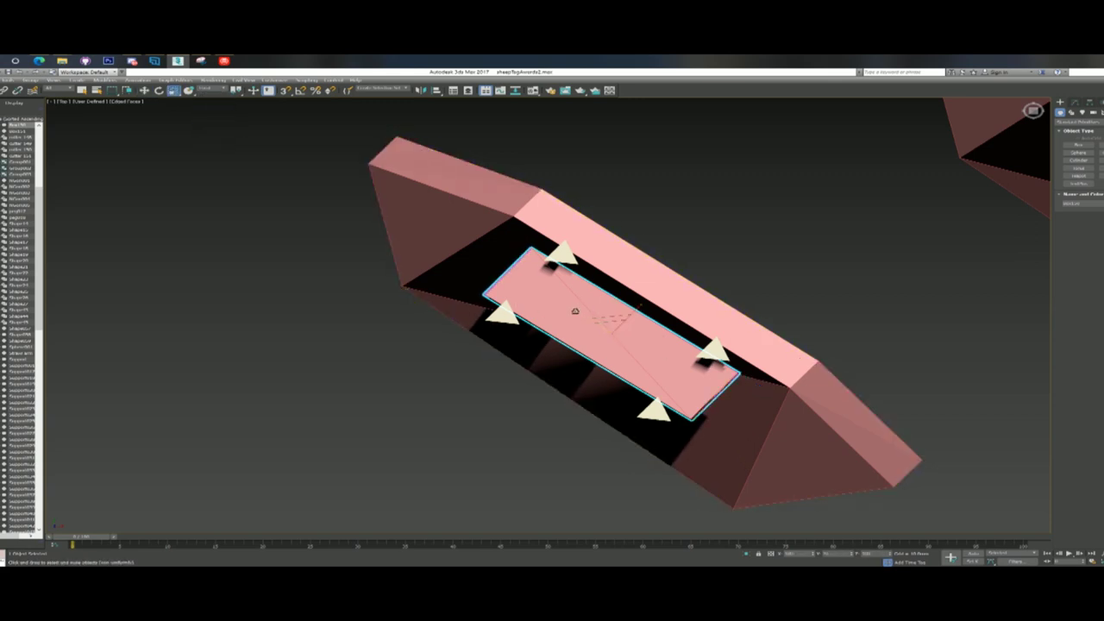
{"action": "key", "text": "w"}
Raise the plank to the height of the top shelf board between the four posts
{"action": "middle_click_drag", "start_coordinate": [517, 240], "coordinate": [533, 159], "text": "alt"}
{"action": "left_click_drag", "start_coordinate": [590, 297], "coordinate": [594, 235]}
{"action": "scroll", "coordinate": [595, 237], "scroll_direction": "up", "scroll_amount": 4}
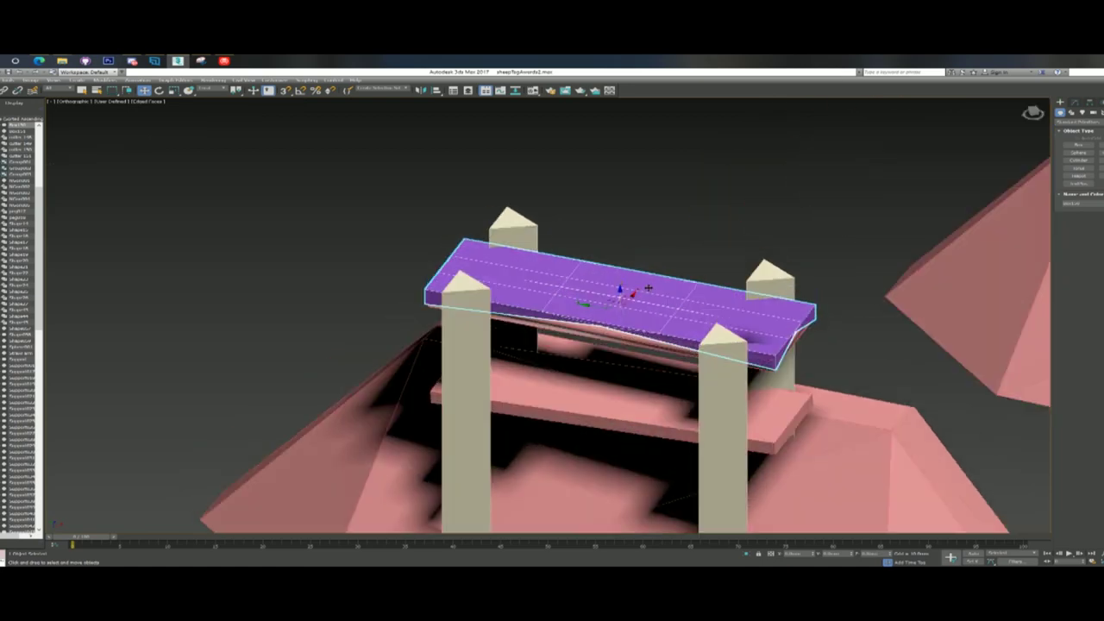
{"action": "middle_click_drag", "start_coordinate": [648, 288], "coordinate": [648, 261], "text": "alt"}
{"action": "left_click_drag", "start_coordinate": [619, 287], "coordinate": [619, 296]}
{"action": "key", "text": "w"}
{"action": "middle_click_drag", "start_coordinate": [640, 240], "coordinate": [654, 283], "text": "alt"}
Move the two new posts at one end of the shelf outward to the plank's corners
{"action": "left_click", "coordinate": [476, 347]}
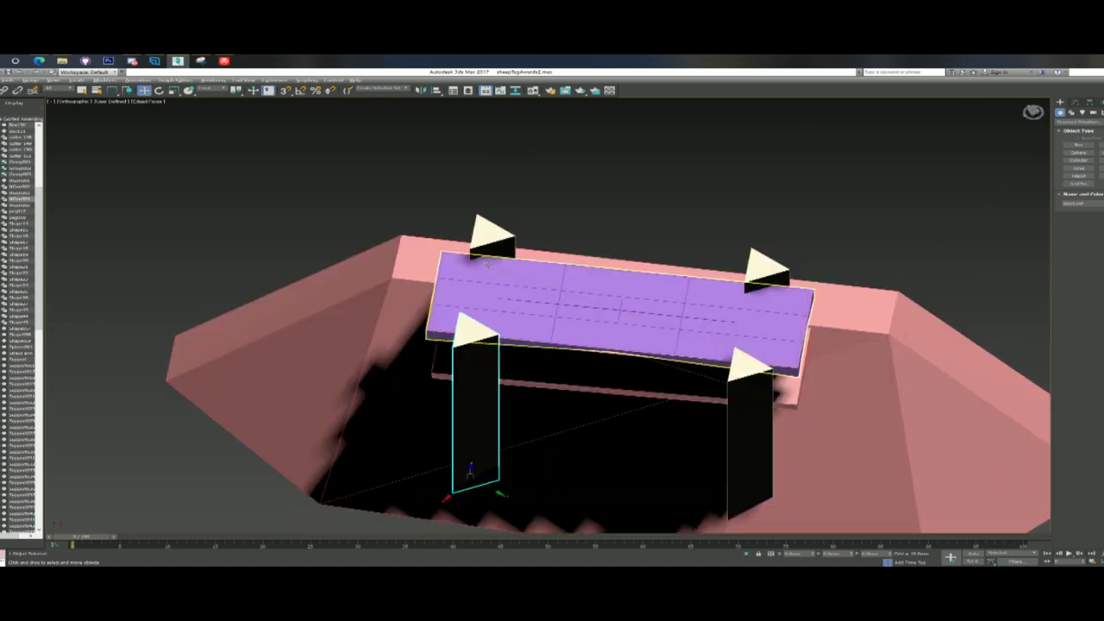
{"action": "middle_click_drag", "start_coordinate": [488, 264], "coordinate": [509, 300], "text": "alt"}
{"action": "left_click", "coordinate": [446, 291], "text": "ctrl"}
{"action": "left_click_drag", "start_coordinate": [479, 415], "coordinate": [441, 413]}
{"action": "left_click", "coordinate": [414, 301]}
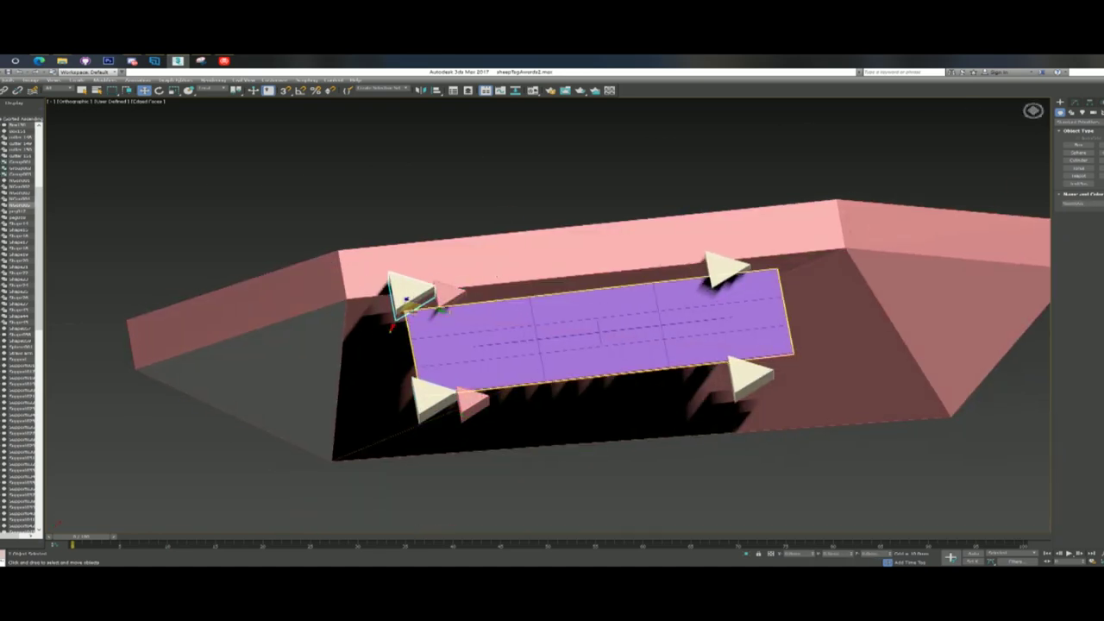
{"action": "left_click_drag", "start_coordinate": [412, 309], "coordinate": [418, 327]}
Move the two new posts at the opposite end outward to the plank's corners and switch to wireframe display
{"action": "left_click", "coordinate": [723, 271]}
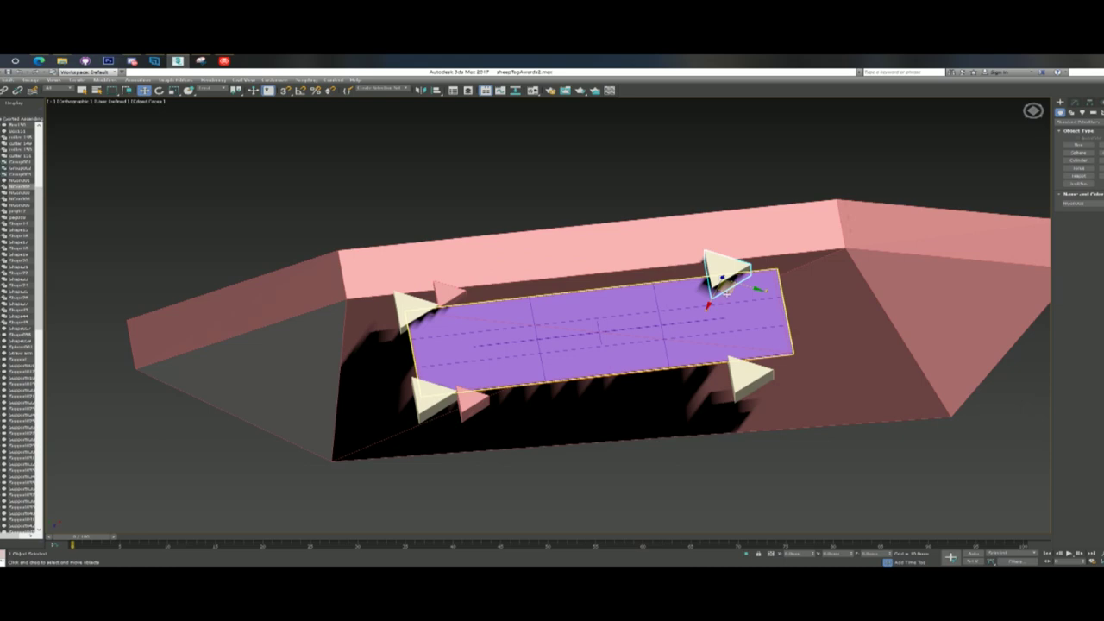
{"action": "left_click_drag", "start_coordinate": [726, 295], "coordinate": [778, 288]}
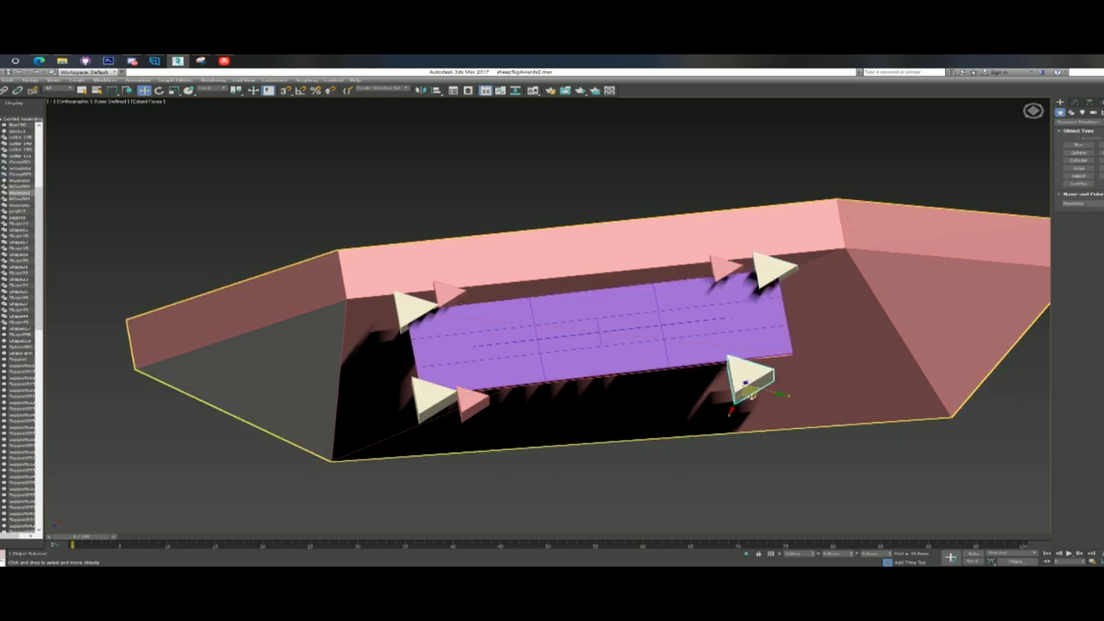
{"action": "left_click_drag", "start_coordinate": [752, 388], "coordinate": [789, 376]}
{"action": "middle_click_drag", "start_coordinate": [792, 371], "coordinate": [690, 337], "text": "alt"}
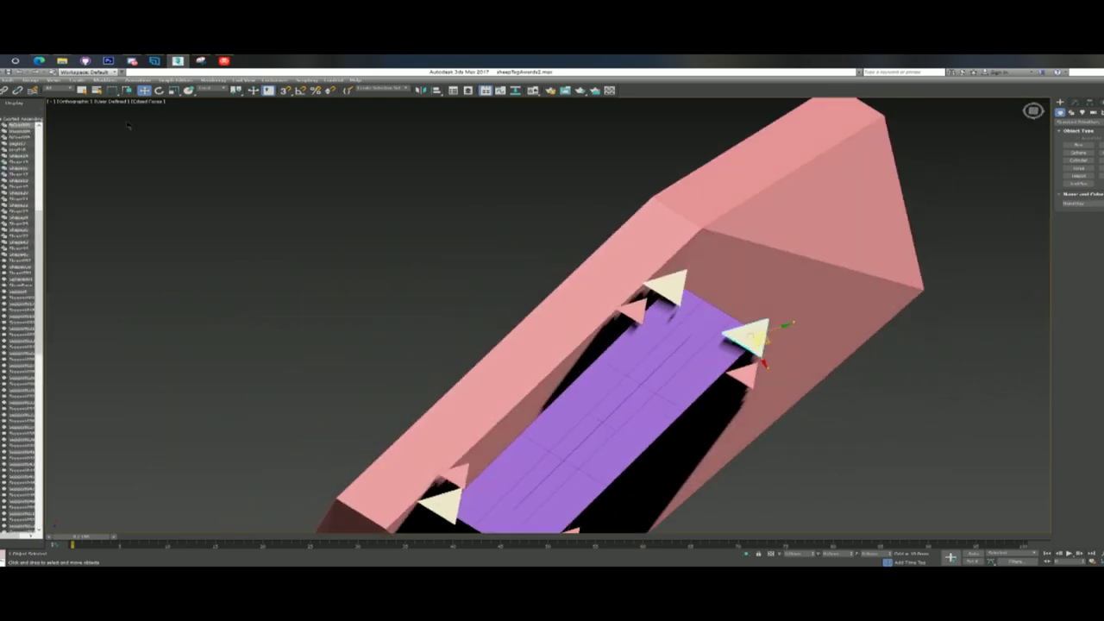
{"action": "left_click", "coordinate": [144, 102]}
{"action": "left_click", "coordinate": [187, 161]}
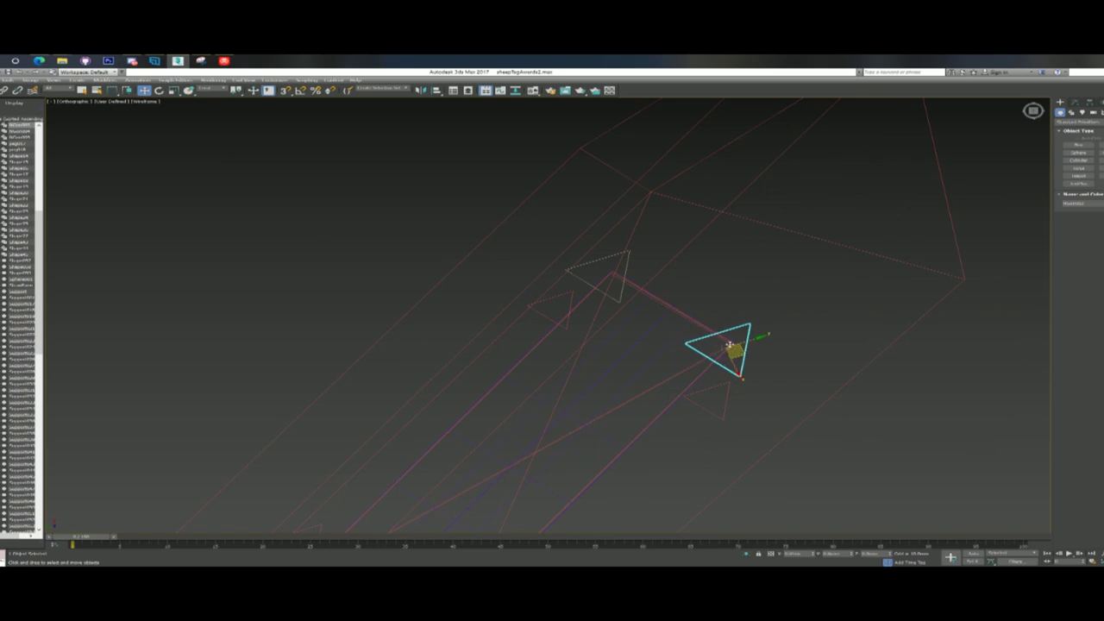
Adjust the new post at the other end of the plank to its corner and return the viewport to shaded display
{"action": "middle_click_drag", "start_coordinate": [730, 345], "coordinate": [921, 117]}
{"action": "scroll", "coordinate": [776, 332], "scroll_direction": "up", "scroll_amount": 2}
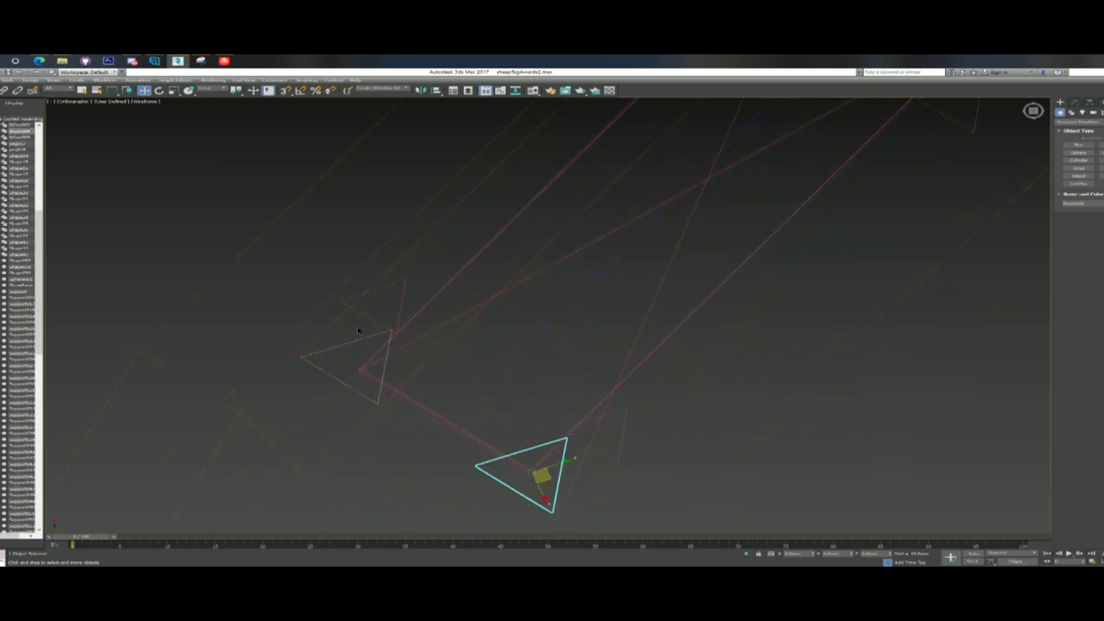
{"action": "left_click", "coordinate": [146, 102]}
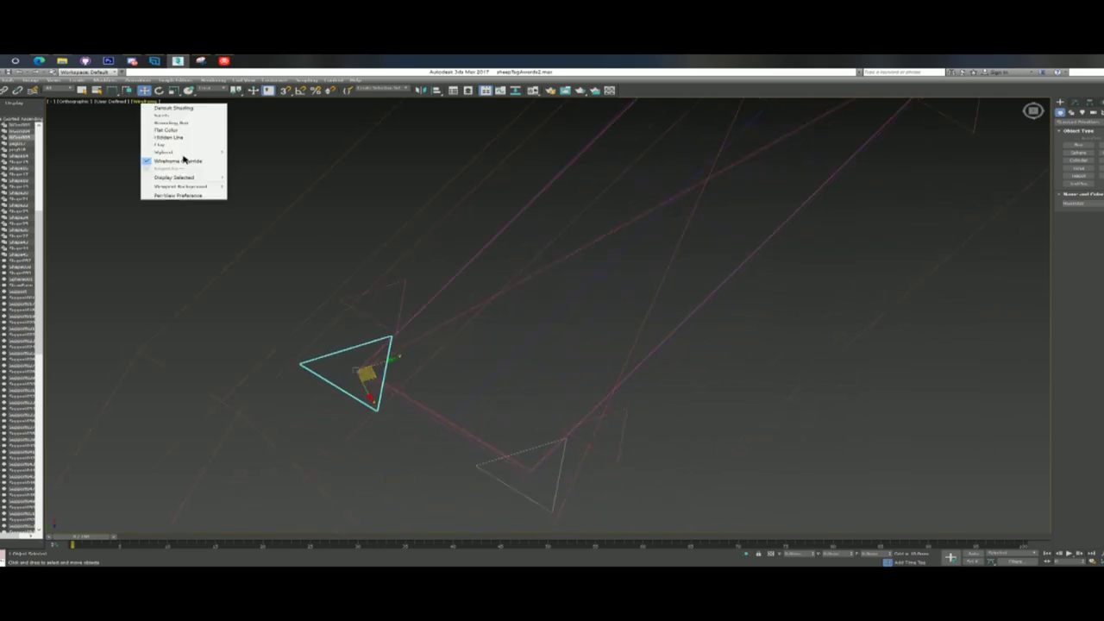
{"action": "left_click", "coordinate": [184, 161]}
{"action": "scroll", "coordinate": [763, 240], "scroll_direction": "down", "scroll_amount": 3}
{"action": "mouse_move", "coordinate": [764, 242]}
{"action": "middle_mouse_down", "text": "alt"}
{"action": "mouse_move", "coordinate": [771, 271]}
{"action": "mouse_move", "coordinate": [746, 274]}
{"action": "mouse_move", "coordinate": [724, 345]}
{"action": "mouse_move", "coordinate": [732, 185]}
{"action": "mouse_move", "coordinate": [736, 290]}
{"action": "mouse_move", "coordinate": [812, 291]}
{"action": "mouse_move", "coordinate": [804, 284]}
{"action": "middle_mouse_up", "text": "alt"}
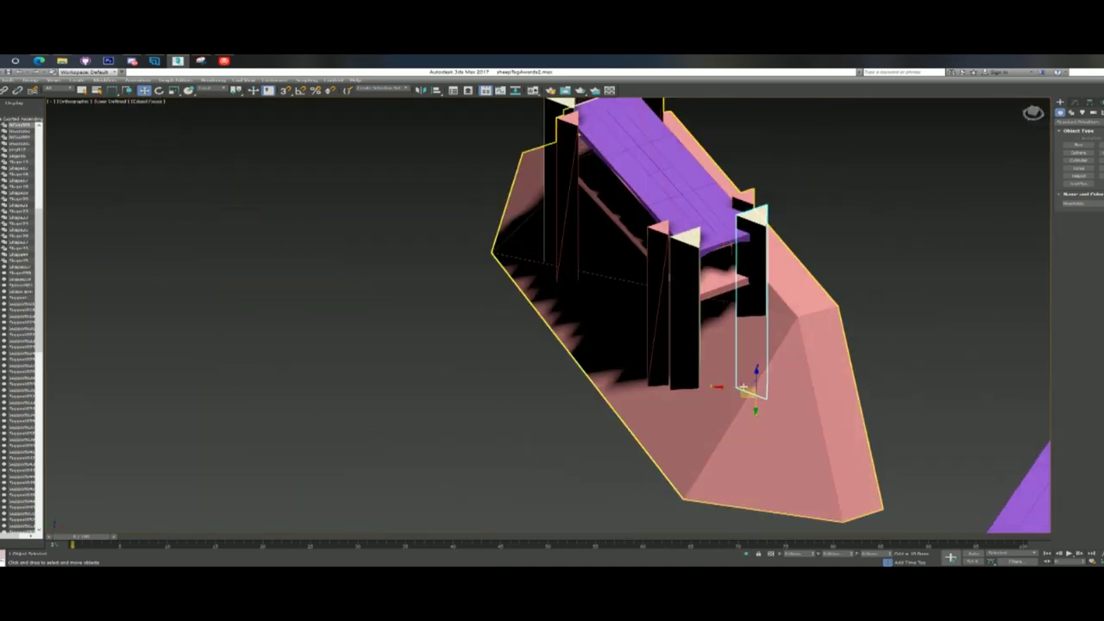
Copy the arched plank straight down to the height of the lower shelf board between the posts
{"action": "left_click", "coordinate": [789, 315]}
{"action": "left_click", "coordinate": [748, 272]}
{"action": "middle_click_drag", "start_coordinate": [744, 399], "coordinate": [828, 409], "text": "alt"}
{"action": "left_click", "coordinate": [695, 416]}
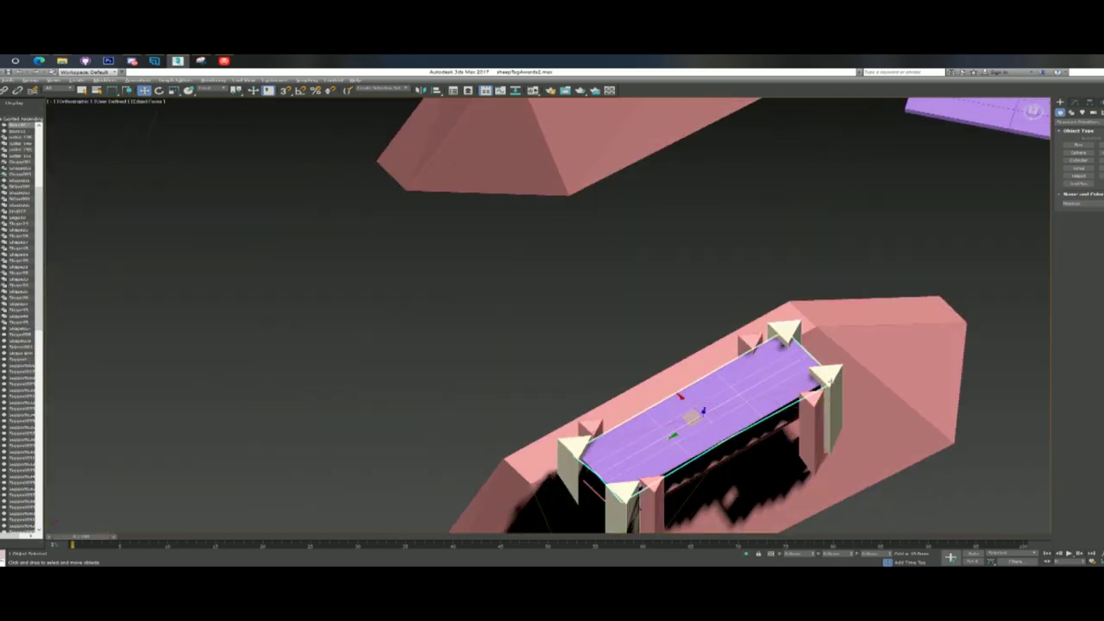
{"action": "middle_click_drag", "start_coordinate": [695, 415], "coordinate": [714, 224], "text": "alt"}
{"action": "scroll", "coordinate": [714, 224], "scroll_direction": "up", "scroll_amount": 2}
{"action": "left_click_drag", "start_coordinate": [714, 223], "coordinate": [723, 332], "text": "shift"}
{"action": "left_click", "coordinate": [554, 350]}
{"action": "middle_click_drag", "start_coordinate": [639, 330], "coordinate": [723, 384], "text": "alt"}
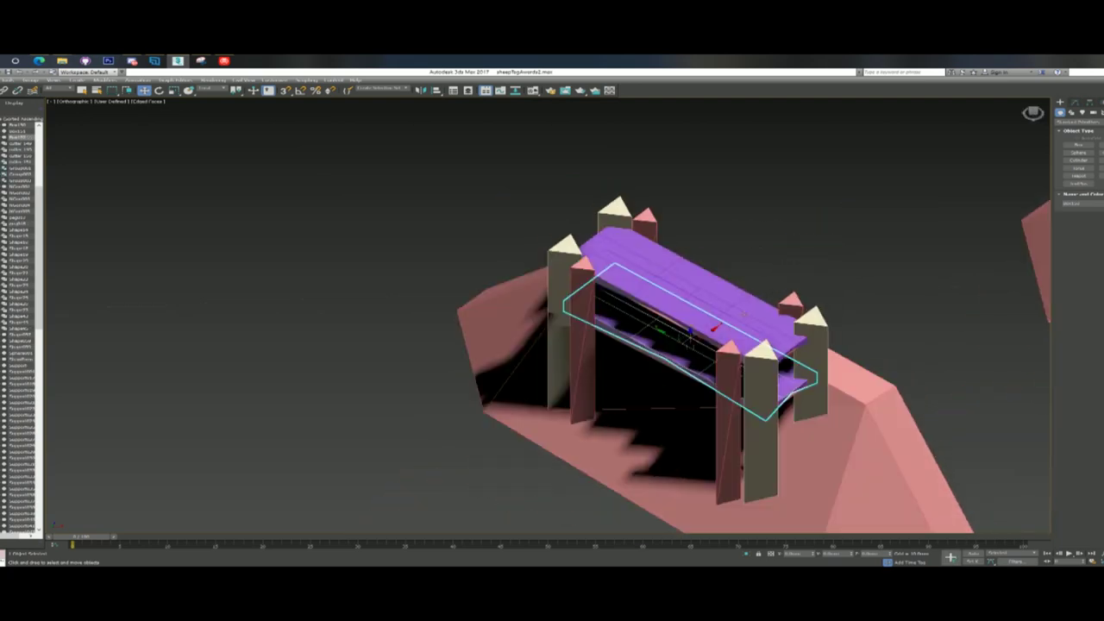
Select the whole shelf assembly: the base, the four new posts and both arched planks
{"action": "scroll", "coordinate": [776, 324], "scroll_direction": "down", "scroll_amount": 5}
{"action": "scroll", "coordinate": [834, 325], "scroll_direction": "up", "scroll_amount": 2}
{"action": "middle_click_drag", "start_coordinate": [835, 325], "coordinate": [724, 279]}
{"action": "left_click", "coordinate": [719, 185]}
{"action": "left_click_drag", "start_coordinate": [719, 185], "coordinate": [508, 379]}
{"action": "middle_click_drag", "start_coordinate": [508, 379], "coordinate": [561, 379], "text": "alt"}
{"action": "scroll", "coordinate": [561, 379], "scroll_direction": "down", "scroll_amount": 4}
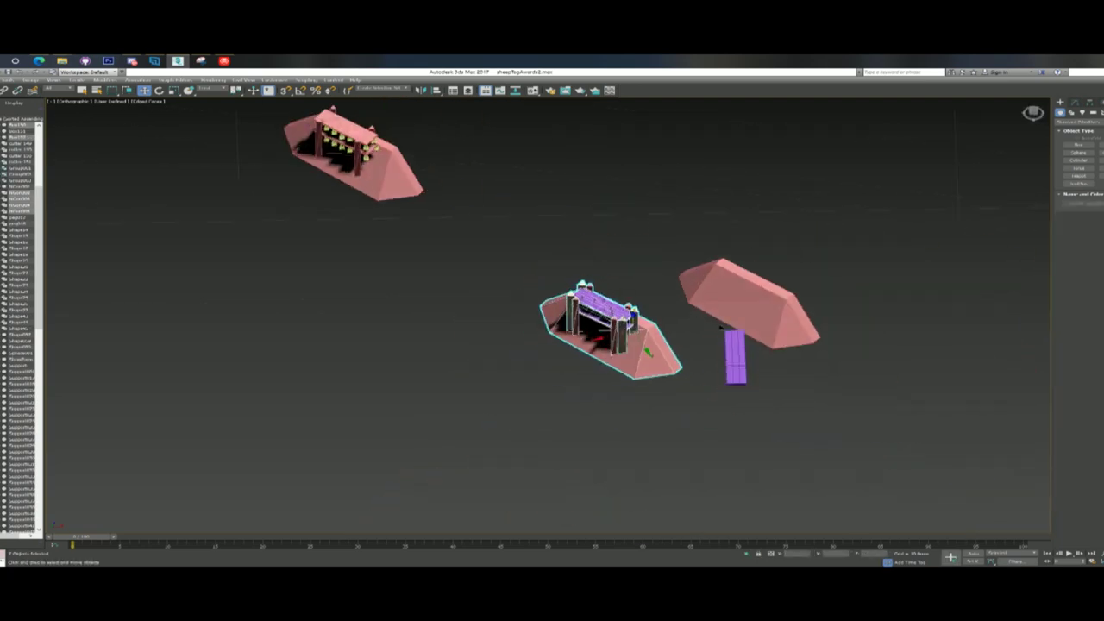
{"action": "scroll", "coordinate": [748, 384], "scroll_direction": "up", "scroll_amount": 3}
{"action": "left_click_drag", "start_coordinate": [576, 313], "coordinate": [640, 272], "text": "shift"}
{"action": "left_click", "coordinate": [590, 350]}
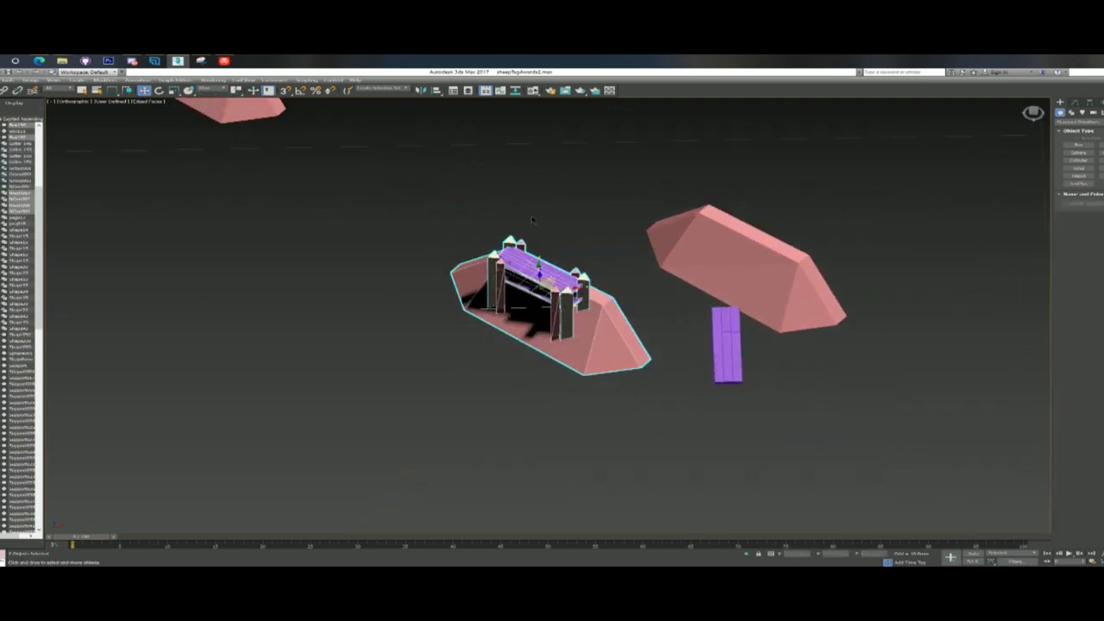
{"action": "mouse_move", "coordinate": [532, 219]}
{"action": "left_mouse_down", "text": "shift"}
{"action": "mouse_move", "coordinate": [894, 277]}
{"action": "mouse_move", "coordinate": [952, 219]}
{"action": "left_mouse_up", "text": "shift"}
{"action": "middle_click_drag", "start_coordinate": [860, 381], "coordinate": [718, 441]}
{"action": "key", "text": "ctrl+z"}
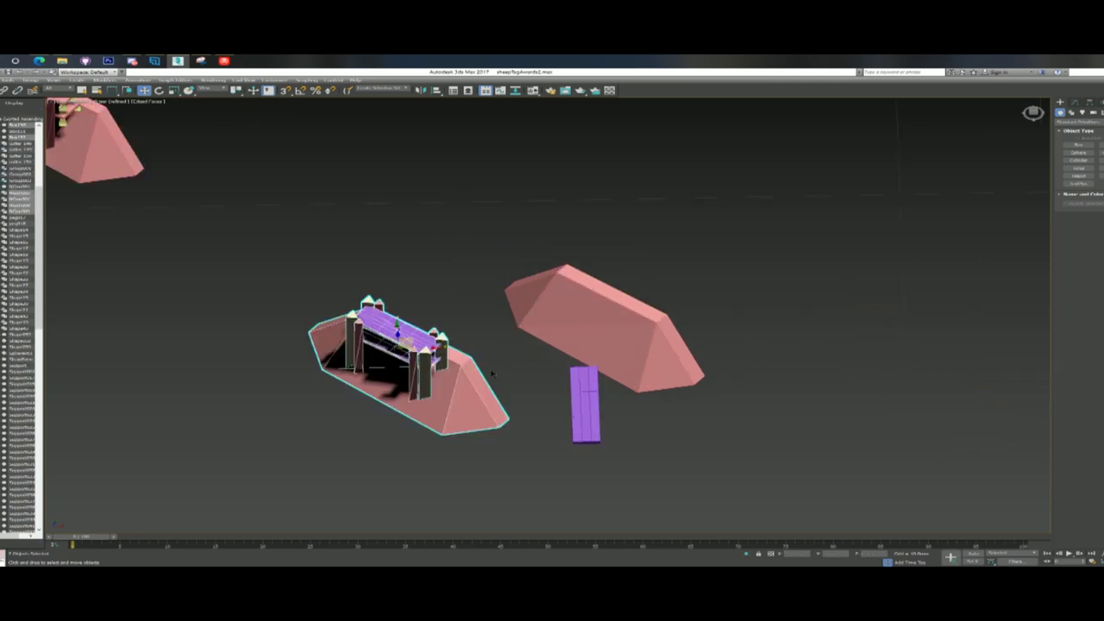
Clone the selected shelf assembly as a copy beside the original and show the copy from above
{"action": "left_click_drag", "start_coordinate": [408, 337], "coordinate": [606, 296], "text": "shift"}
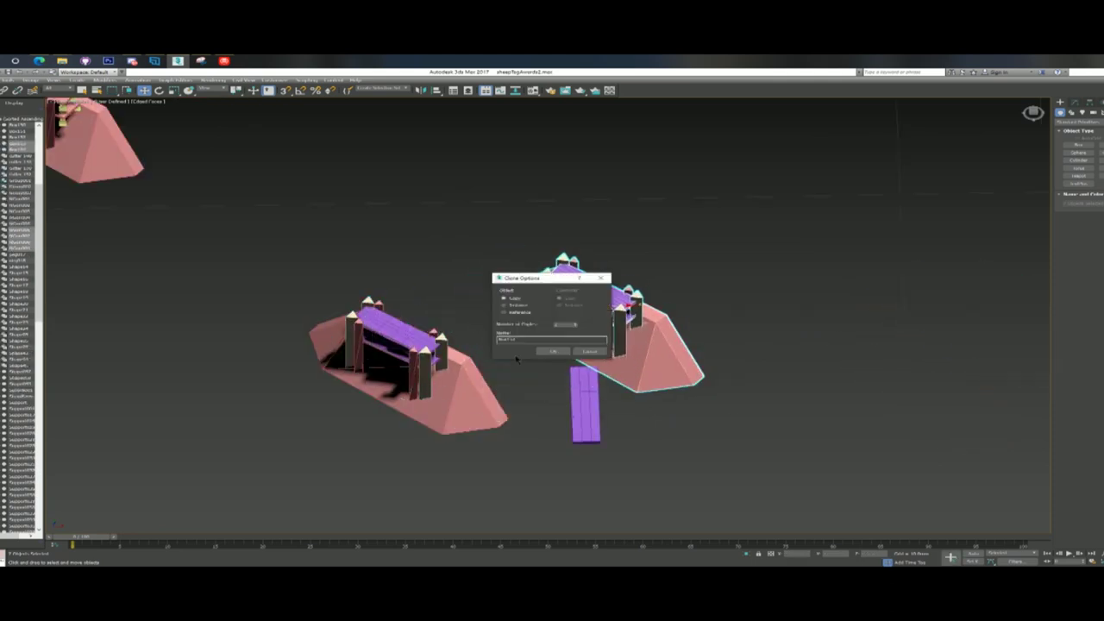
{"action": "left_click", "coordinate": [549, 350]}
{"action": "scroll", "coordinate": [711, 304], "scroll_direction": "up", "scroll_amount": 5}
{"action": "key", "text": "t"}
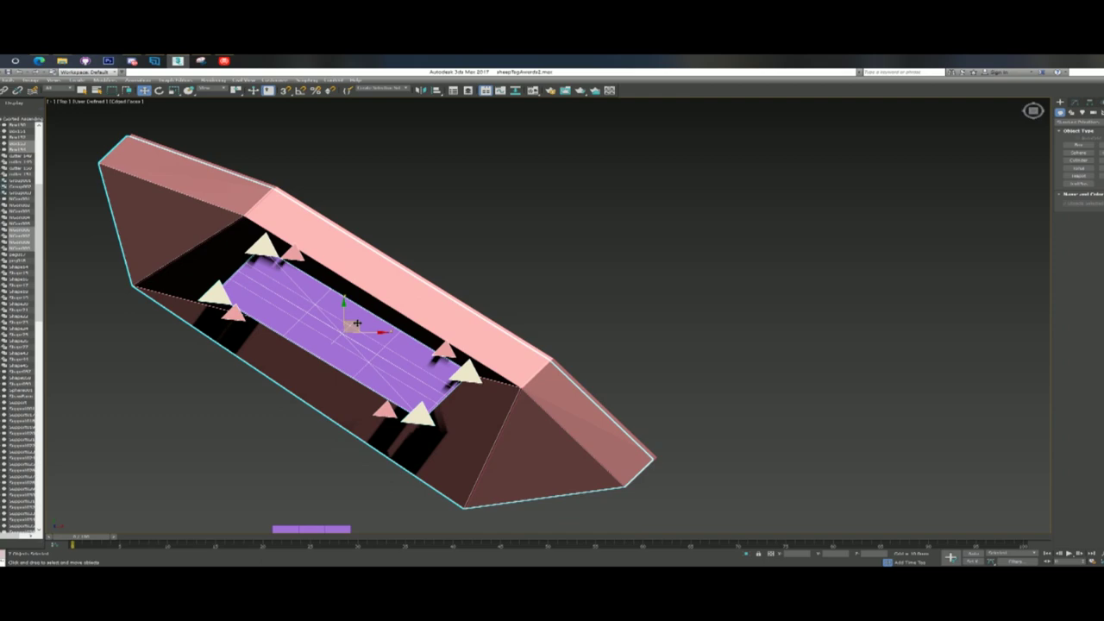
{"action": "left_click", "coordinate": [569, 242]}
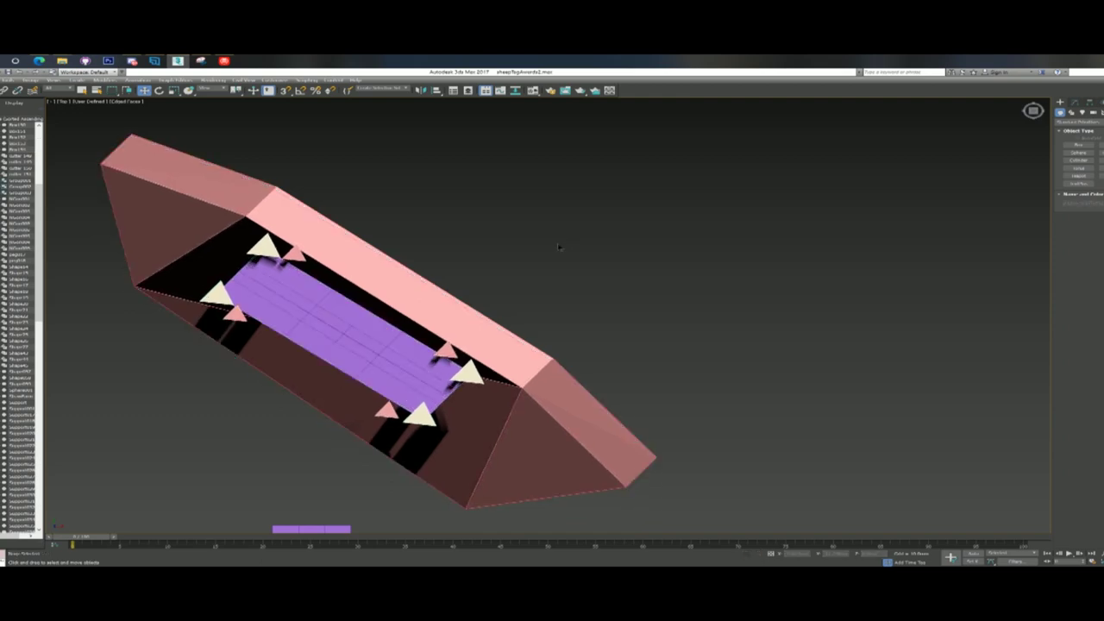
Delete the old small posts from the copied base, keeping the new triangular posts and arched planks
{"action": "middle_click_drag", "start_coordinate": [570, 243], "coordinate": [895, 162]}
{"action": "left_click", "coordinate": [857, 328]}
{"action": "left_click", "coordinate": [769, 273]}
{"action": "key", "text": "Delete"}
{"action": "scroll", "coordinate": [733, 265], "scroll_direction": "down", "scroll_amount": 3}
{"action": "middle_click_drag", "start_coordinate": [810, 397], "coordinate": [690, 382], "text": "alt"}
Select the cleaned shelf assembly and clone it as a further copy on the side away from the original
{"action": "scroll", "coordinate": [687, 382], "scroll_direction": "down", "scroll_amount": 5}
{"action": "middle_click_drag", "start_coordinate": [848, 203], "coordinate": [836, 244], "text": "alt"}
{"action": "left_click_drag", "start_coordinate": [836, 242], "coordinate": [676, 419]}
{"action": "middle_click_drag", "start_coordinate": [676, 418], "coordinate": [727, 330], "text": "alt"}
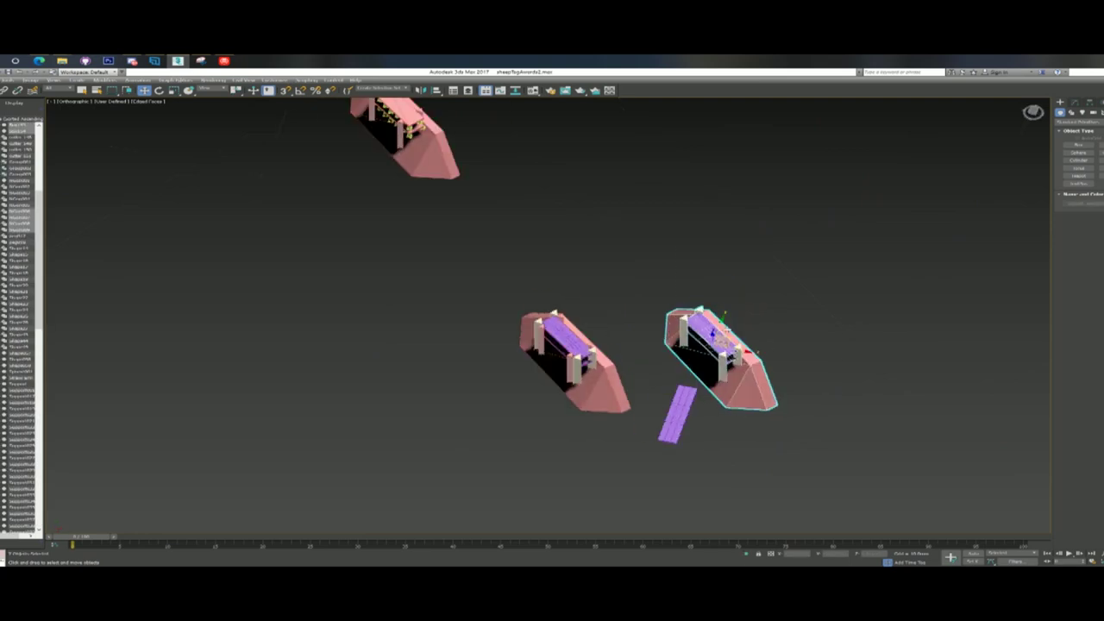
{"action": "left_click_drag", "start_coordinate": [727, 330], "coordinate": [894, 323], "text": "shift"}
{"action": "key", "text": "Return"}
{"action": "left_click", "coordinate": [983, 333]}
Convert the newest copy's base to an editable poly and attach its posts and planks to it
{"action": "scroll", "coordinate": [768, 308], "scroll_direction": "up", "scroll_amount": 3}
{"action": "mouse_move", "coordinate": [983, 333]}
{"action": "middle_mouse_down"}
{"action": "mouse_move", "coordinate": [768, 308]}
{"action": "mouse_move", "coordinate": [831, 298]}
{"action": "middle_mouse_up"}
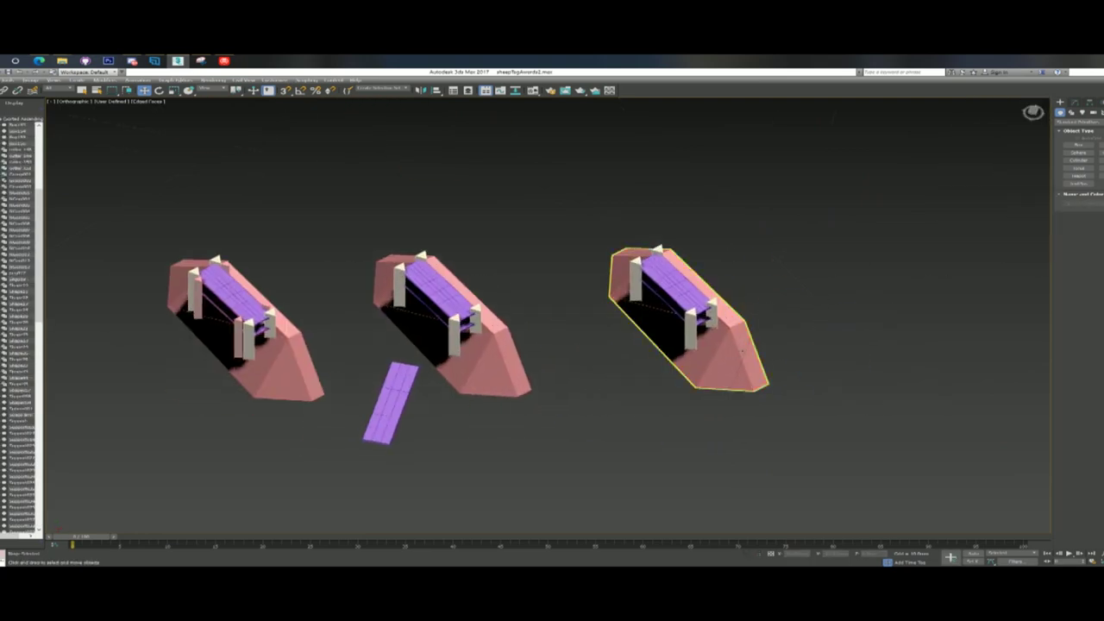
{"action": "right_click", "coordinate": [740, 350]}
{"action": "mouse_move", "coordinate": [811, 423]}
{"action": "left_click", "coordinate": [845, 431]}
{"action": "left_click", "coordinate": [1077, 329]}
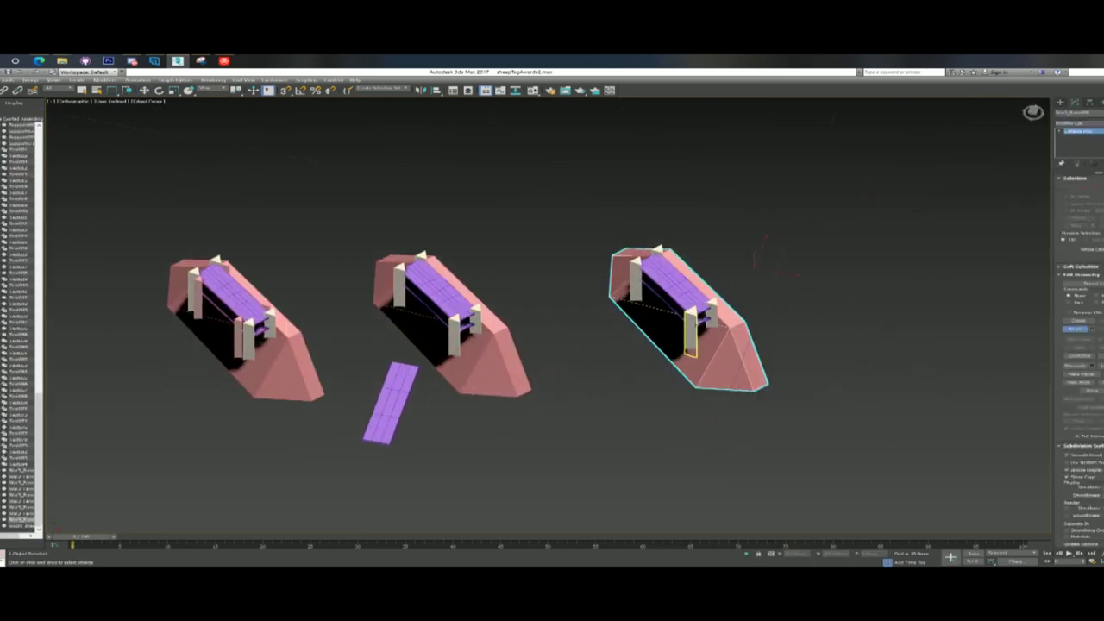
Change the merged shelf model's object color to green and deselect it
{"action": "left_click", "coordinate": [1101, 113]}
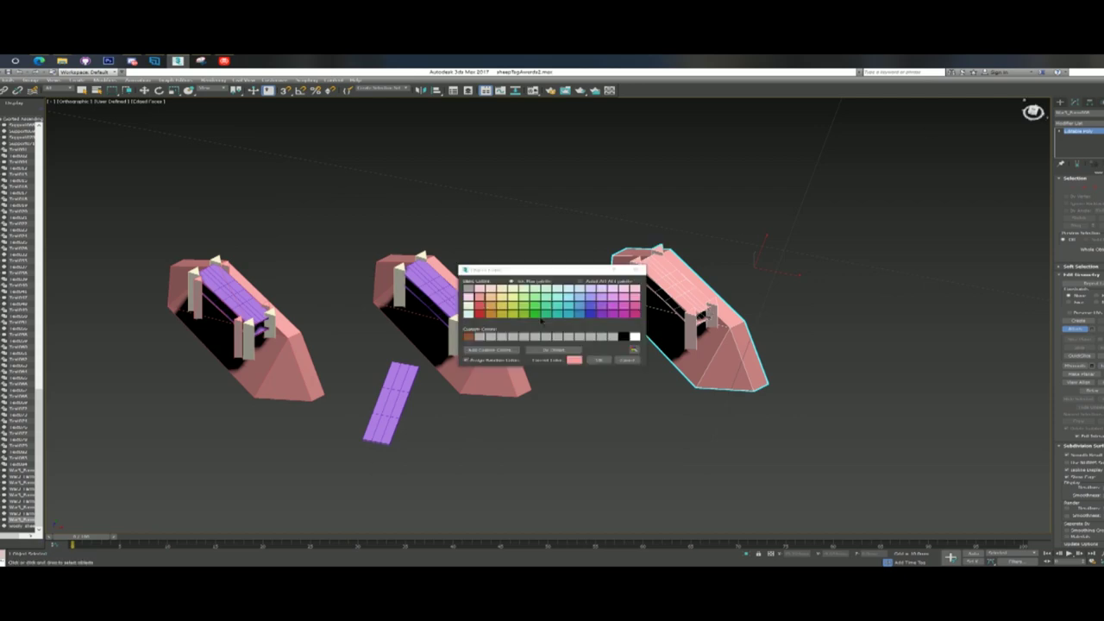
{"action": "left_click", "coordinate": [529, 304]}
{"action": "left_click", "coordinate": [598, 361]}
{"action": "left_click", "coordinate": [1060, 101]}
{"action": "key", "text": "w"}
{"action": "left_click", "coordinate": [771, 239]}
{"action": "scroll", "coordinate": [771, 239], "scroll_direction": "down", "scroll_amount": 3}
{"action": "middle_click_drag", "start_coordinate": [772, 239], "coordinate": [776, 271], "text": "alt"}
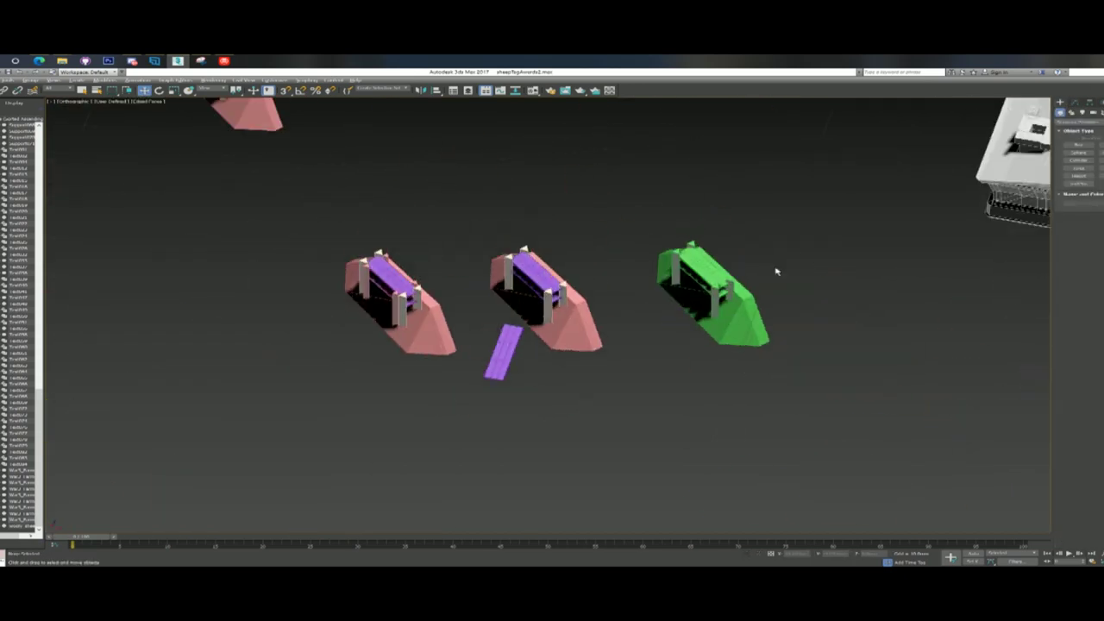
Select the green merged shelf model and export it for the slicing software
{"action": "left_click_drag", "start_coordinate": [793, 217], "coordinate": [640, 404]}
{"action": "left_click", "coordinate": [3, 73]}
{"action": "left_click", "coordinate": [12, 187]}
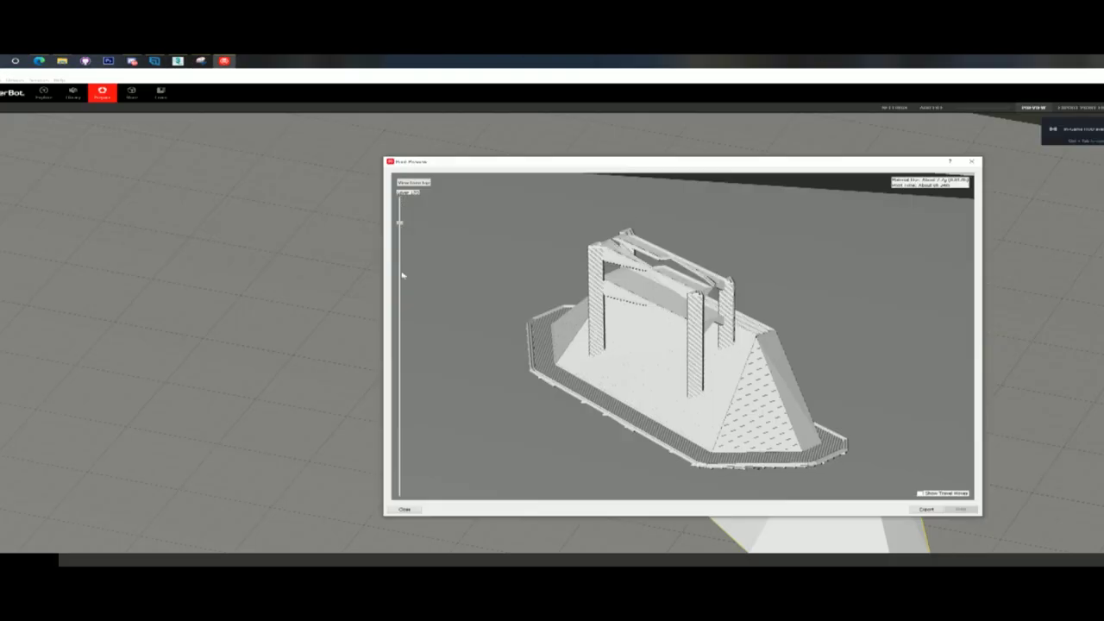
Examine the sliced shelf model in the MakerBot print preview layer by layer, starting from the lowest layer
{"action": "left_click_drag", "start_coordinate": [401, 274], "coordinate": [342, 521]}
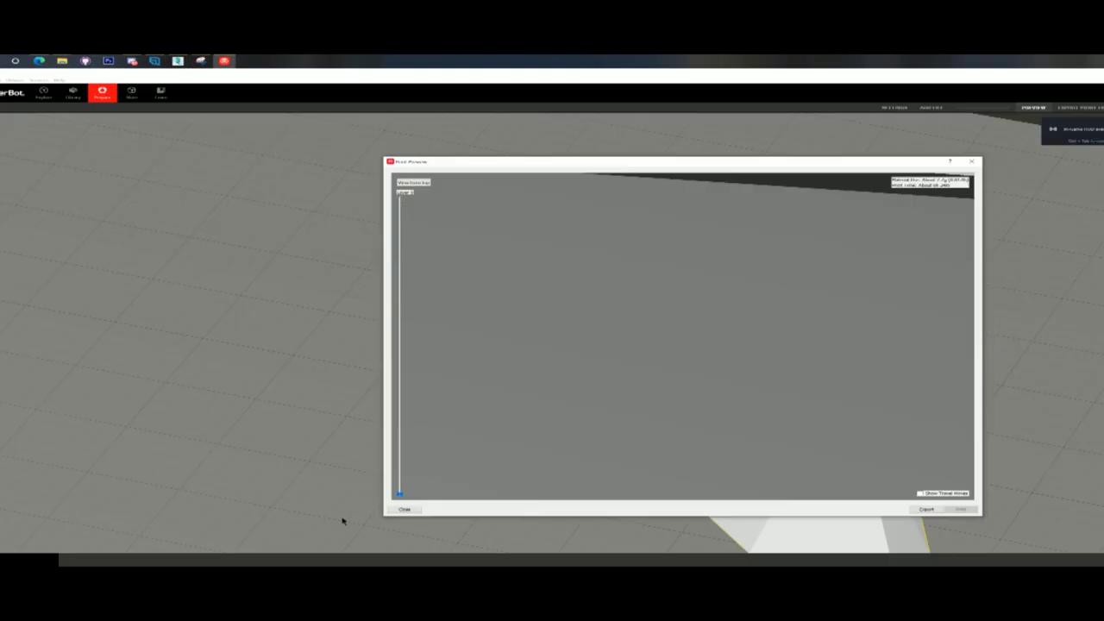
{"action": "key", "text": "Up"}
{"action": "key", "text": "Up"}
{"action": "key", "text": "Up"}
{"action": "key", "text": "Up"}
{"action": "key", "text": "Up"}
{"action": "key", "text": "Up"}
{"action": "key", "text": "Up"}
{"action": "key", "text": "Up"}
{"action": "key", "text": "Up"}
{"action": "key", "text": "Up"}
{"action": "key", "text": "Up"}
{"action": "key", "text": "Up"}
{"action": "key", "text": "Up"}
{"action": "key", "text": "Up"}
{"action": "key", "text": "Up"}
{"action": "key", "text": "Up"}
{"action": "key", "text": "Up"}
{"action": "key", "text": "Up"}
{"action": "key", "text": "Up"}
{"action": "key", "text": "Up"}
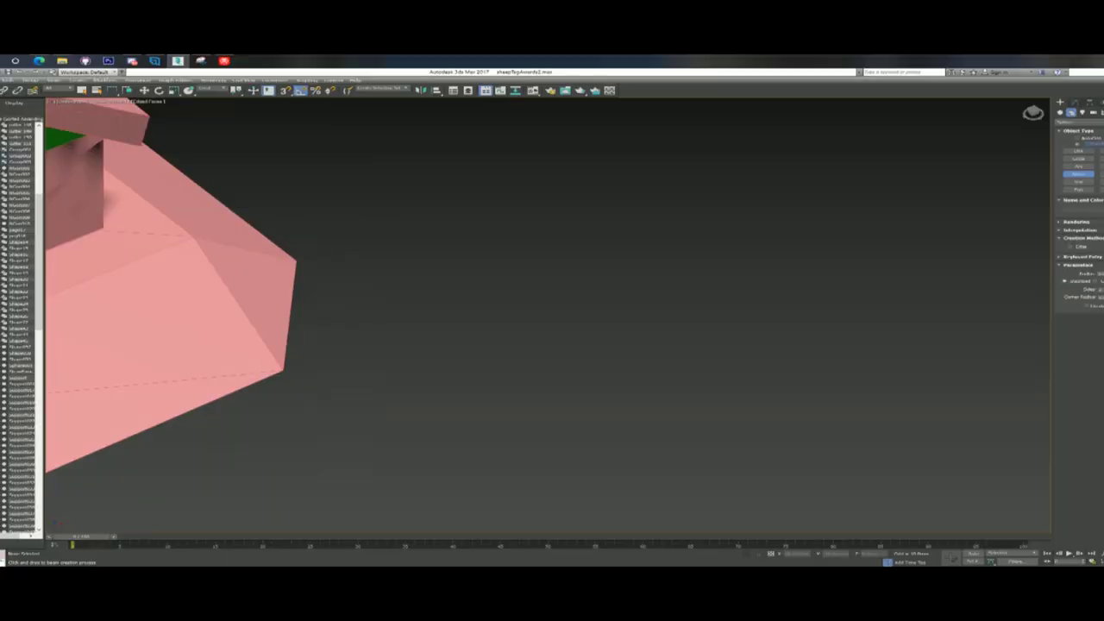
Draw a three-sided polygon beside the house model and extrude it into a triangular prism
{"action": "left_click", "coordinate": [1075, 102]}
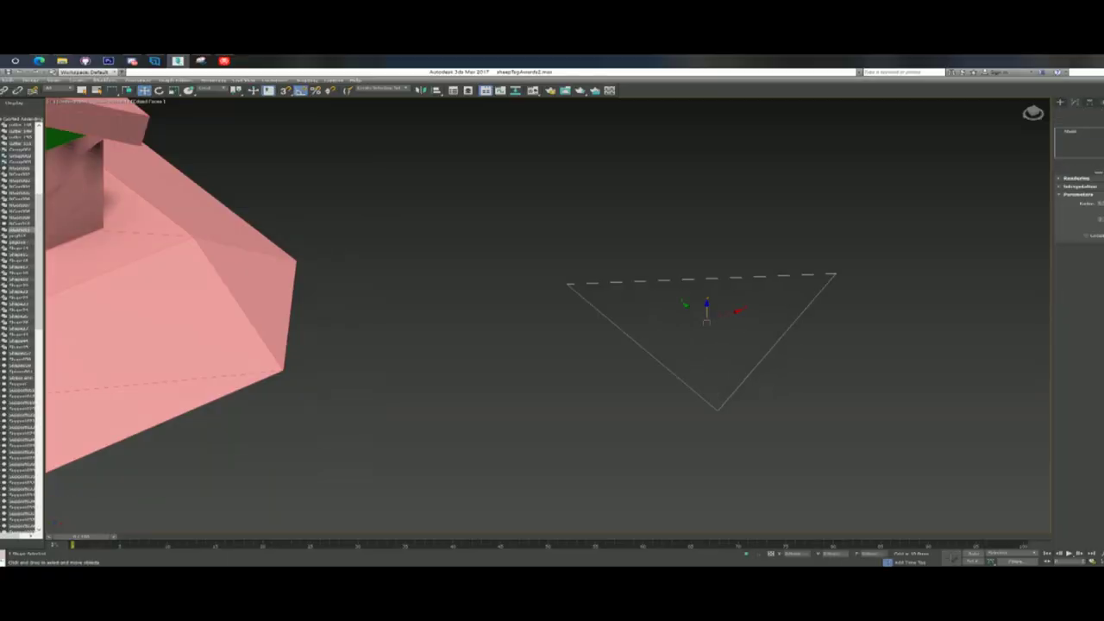
{"action": "left_click", "coordinate": [1083, 122]}
{"action": "left_click", "coordinate": [1082, 431]}
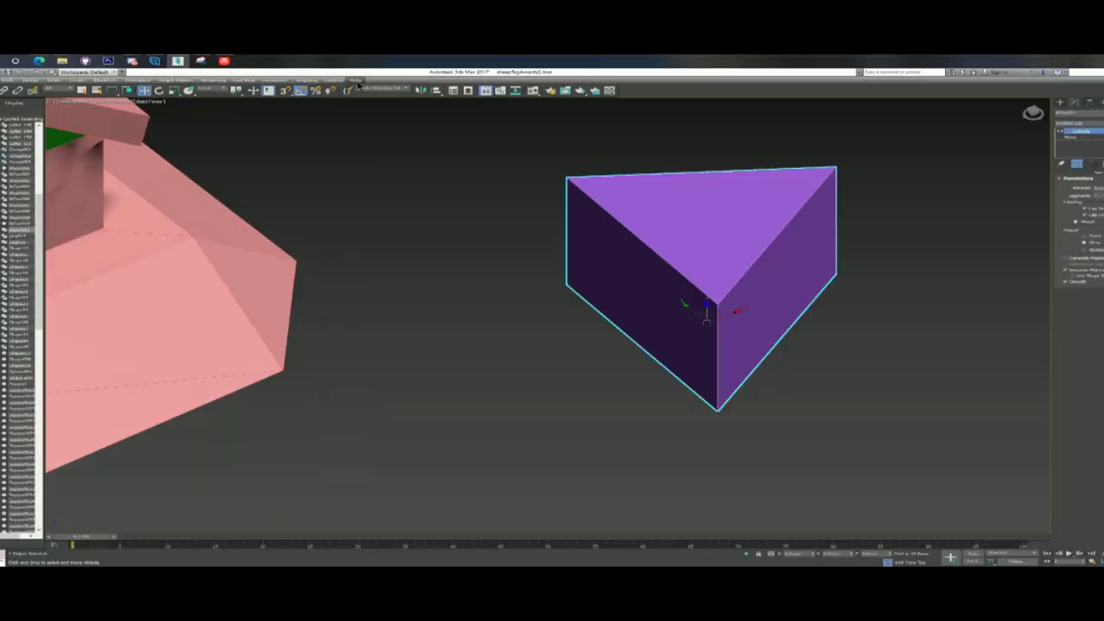
Clone the triangular prism with a slight offset from the original, then reselect the original prism
{"action": "middle_click_drag", "start_coordinate": [811, 256], "coordinate": [778, 288], "text": "alt"}
{"action": "left_click_drag", "start_coordinate": [711, 305], "coordinate": [672, 327], "text": "shift"}
{"action": "key", "text": "Return"}
{"action": "left_click", "coordinate": [828, 210]}
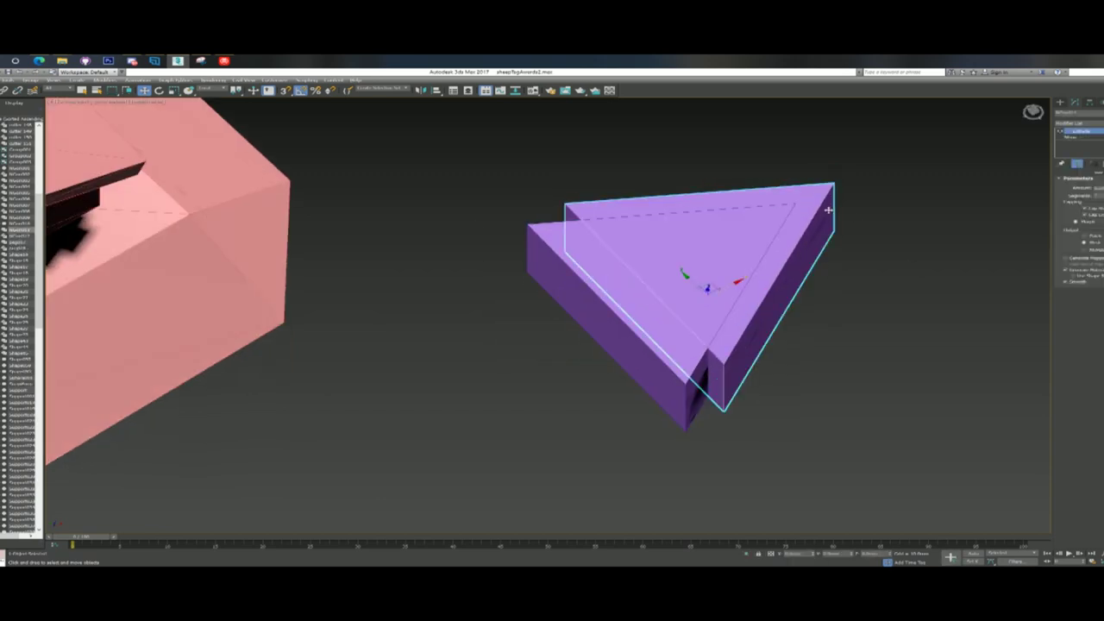
Subtract the offset prism from the original with ProBoolean to leave a V-shaped roof piece
{"action": "left_click", "coordinate": [1061, 100]}
{"action": "left_click", "coordinate": [1077, 127]}
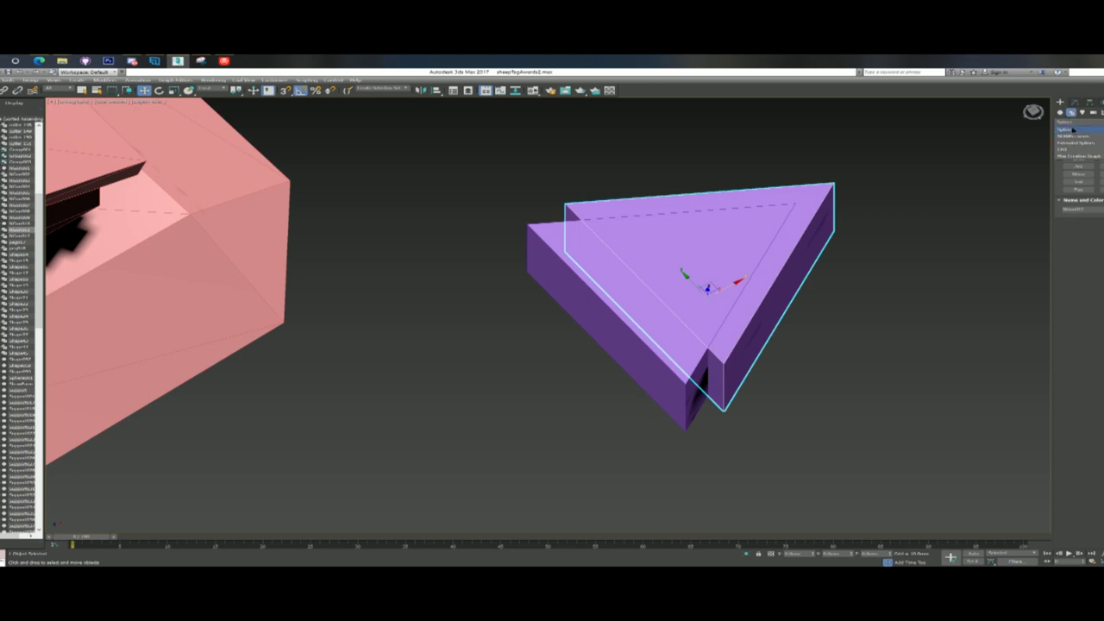
{"action": "left_click", "coordinate": [1060, 112]}
{"action": "left_click", "coordinate": [1074, 123]}
{"action": "left_click", "coordinate": [1076, 144]}
{"action": "left_click", "coordinate": [1084, 183]}
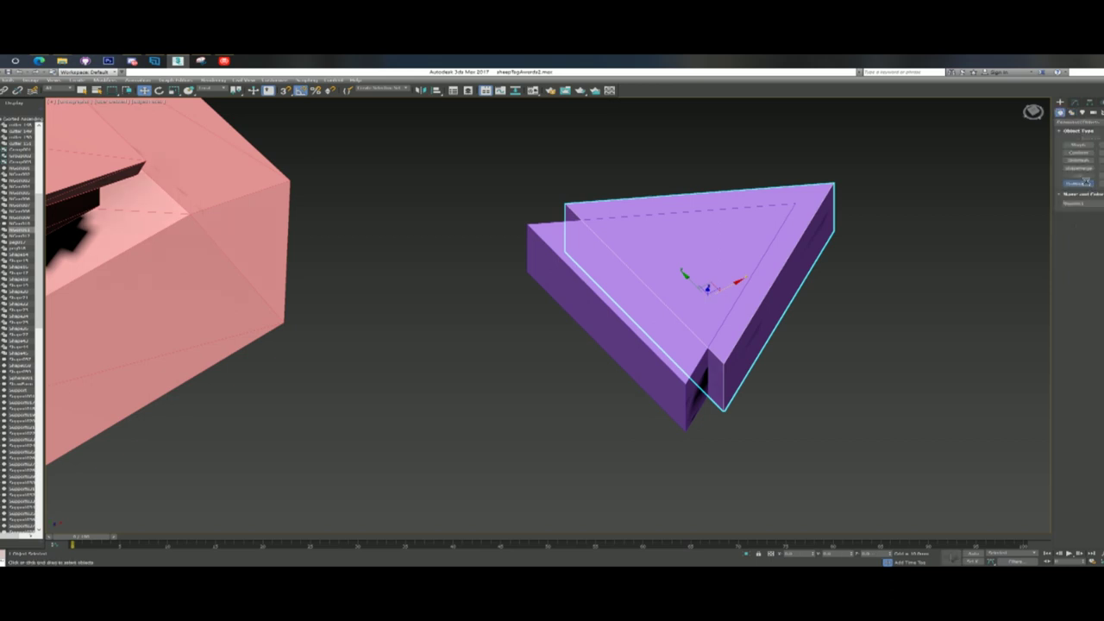
{"action": "left_click", "coordinate": [1083, 225]}
{"action": "left_click", "coordinate": [707, 234]}
{"action": "left_click", "coordinate": [146, 91]}
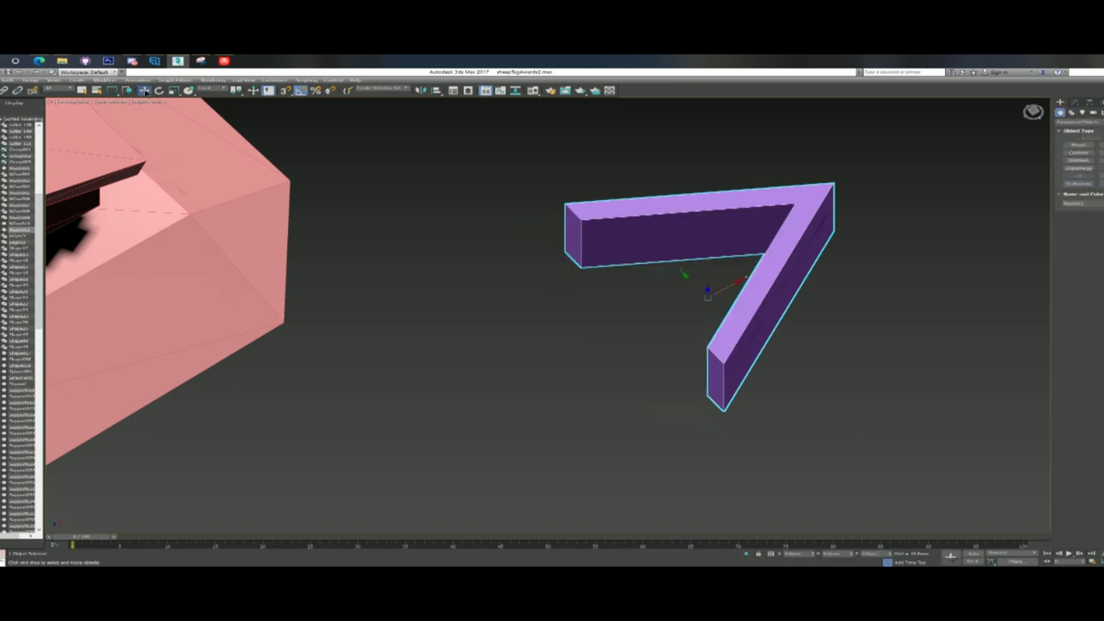
Move the V-shaped piece close to the house and rotate it 90 degrees
{"action": "scroll", "coordinate": [815, 237], "scroll_direction": "down", "scroll_amount": 6}
{"action": "left_click_drag", "start_coordinate": [811, 235], "coordinate": [625, 333]}
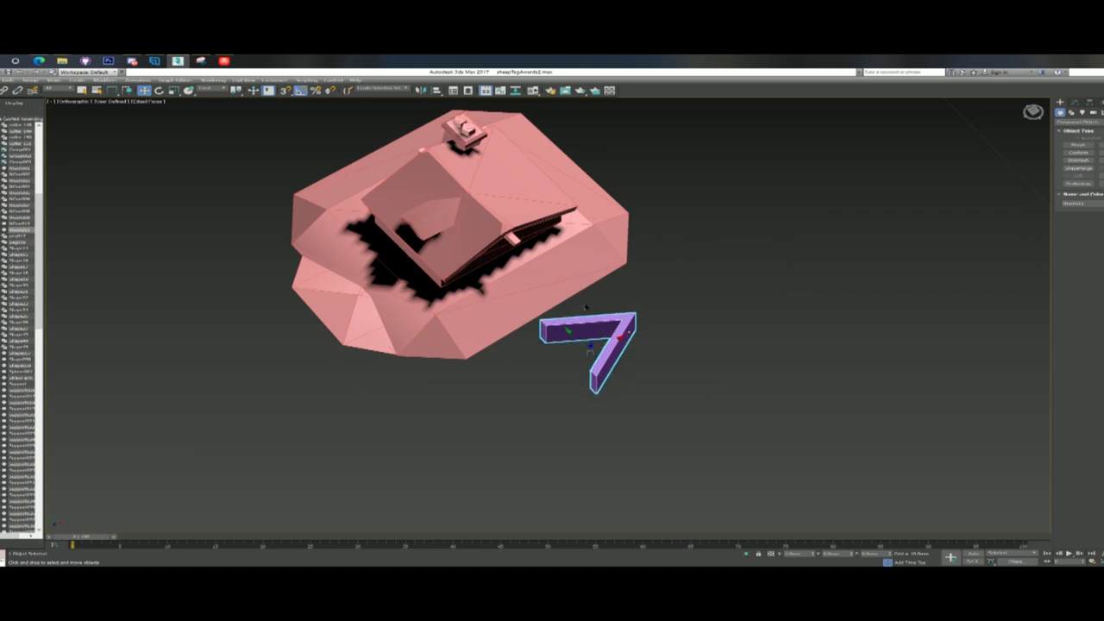
{"action": "middle_click_drag", "start_coordinate": [655, 309], "coordinate": [910, 294]}
{"action": "scroll", "coordinate": [911, 294], "scroll_direction": "up", "scroll_amount": 3}
{"action": "left_click", "coordinate": [158, 90]}
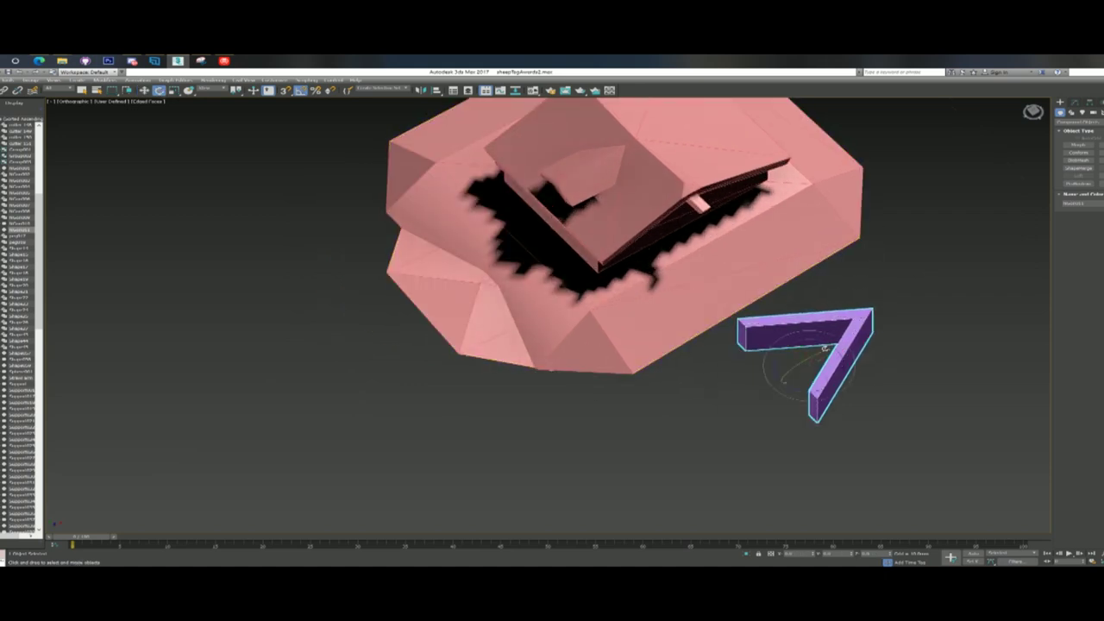
{"action": "left_click_drag", "start_coordinate": [785, 368], "coordinate": [806, 369]}
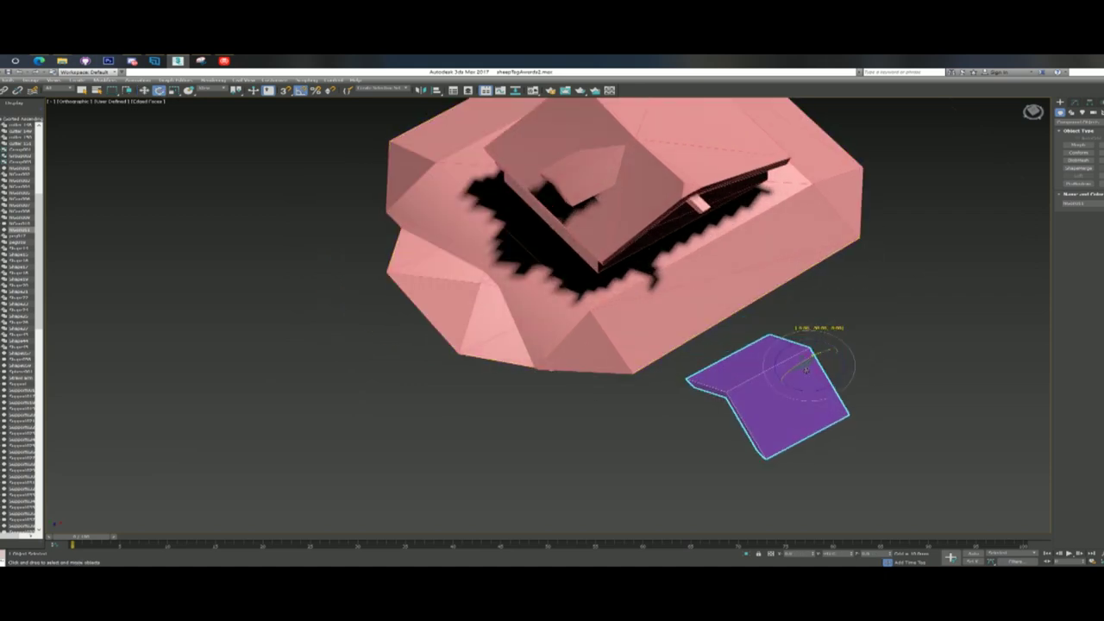
Show the house and the roof piece from the back in wireframe display
{"action": "scroll", "coordinate": [815, 275], "scroll_direction": "down", "scroll_amount": 8}
{"action": "middle_click_drag", "start_coordinate": [825, 273], "coordinate": [783, 302], "text": "alt"}
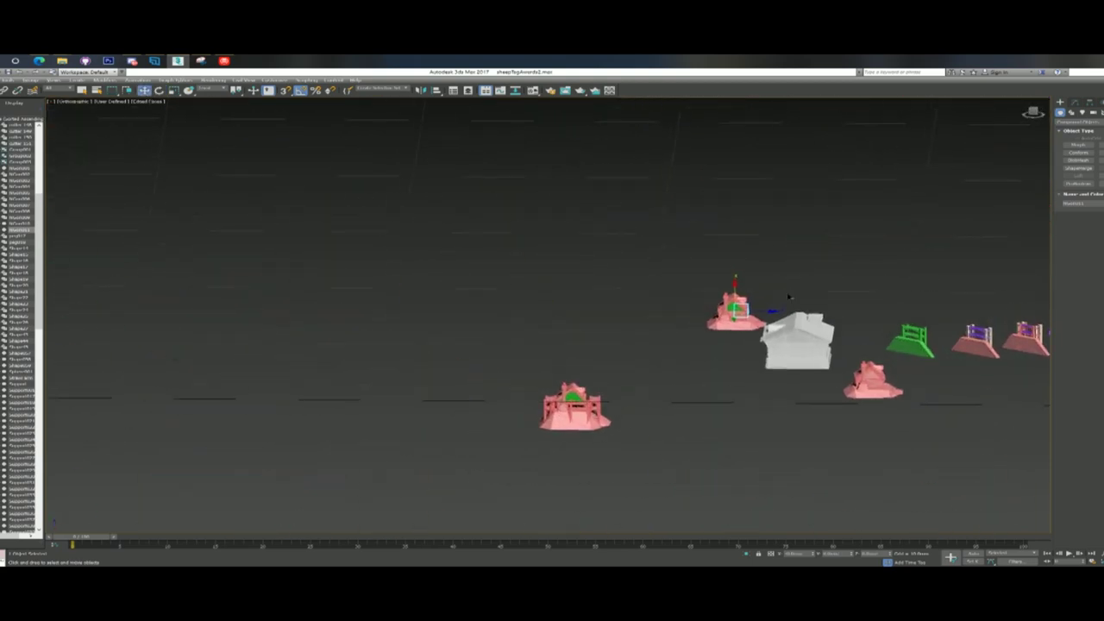
{"action": "scroll", "coordinate": [782, 301], "scroll_direction": "up", "scroll_amount": 5}
{"action": "left_click", "coordinate": [1033, 112]}
{"action": "scroll", "coordinate": [474, 230], "scroll_direction": "up", "scroll_amount": 5}
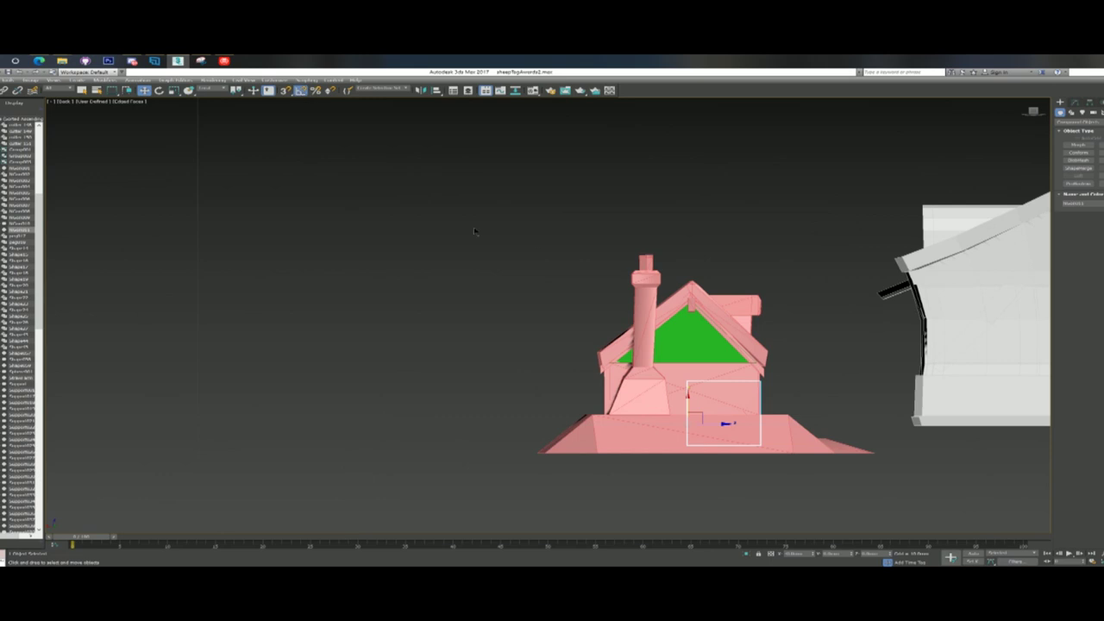
{"action": "left_click", "coordinate": [130, 101]}
{"action": "left_click", "coordinate": [199, 163]}
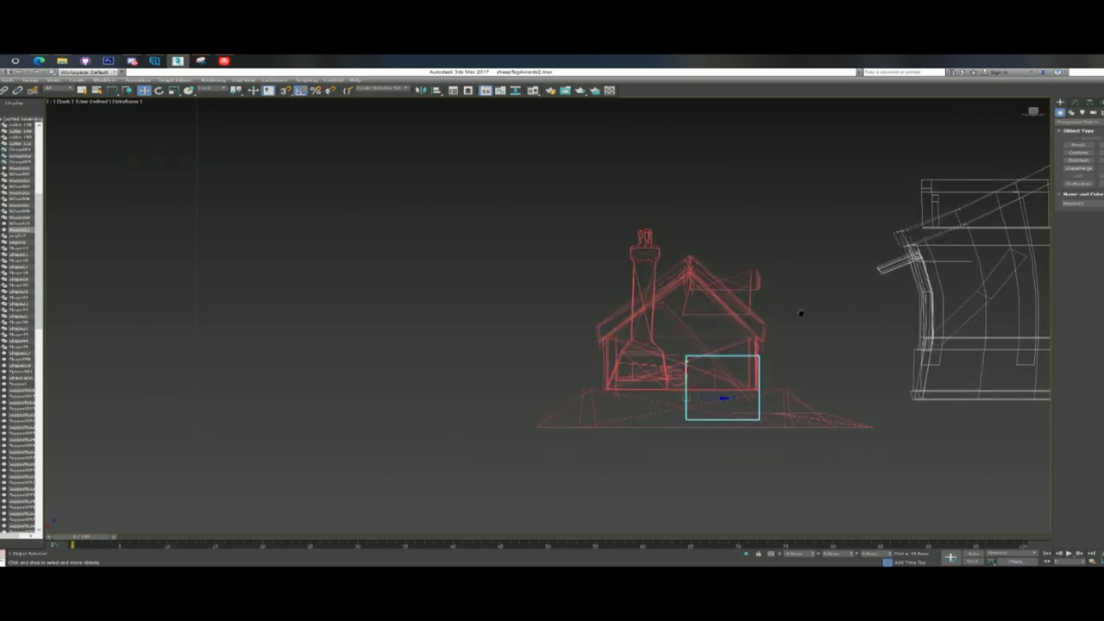
Move the V-shaped piece up into the house's gable area and scale down its height
{"action": "scroll", "coordinate": [800, 311], "scroll_direction": "up", "scroll_amount": 5}
{"action": "scroll", "coordinate": [605, 458], "scroll_direction": "down", "scroll_amount": 3}
{"action": "left_click_drag", "start_coordinate": [532, 491], "coordinate": [552, 362]}
{"action": "key", "text": "r"}
{"action": "scroll", "coordinate": [593, 331], "scroll_direction": "up", "scroll_amount": 2}
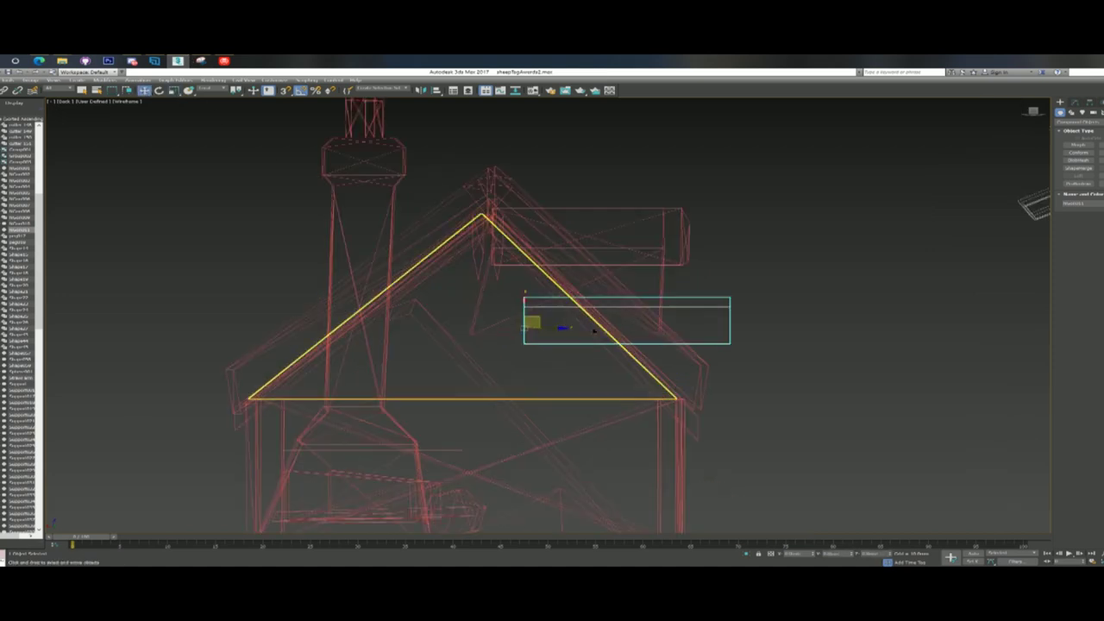
Raise the V-shaped piece to the dormer roof and scale its height to match the dormer roof
{"action": "left_click_drag", "start_coordinate": [524, 302], "coordinate": [518, 213]}
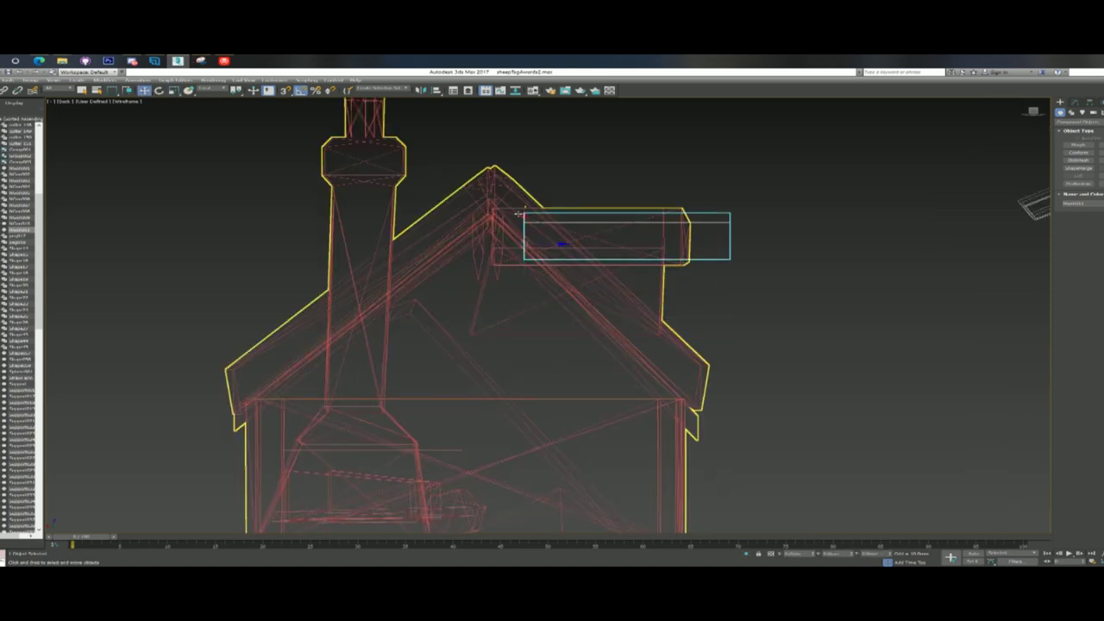
{"action": "key", "text": "w"}
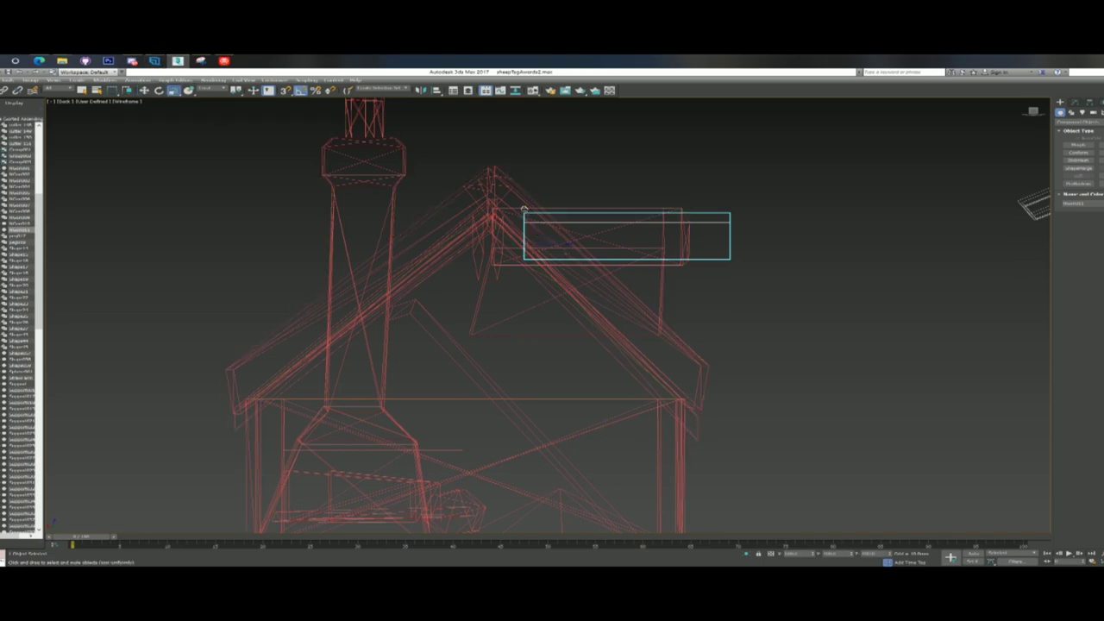
{"action": "left_click_drag", "start_coordinate": [523, 209], "coordinate": [524, 215]}
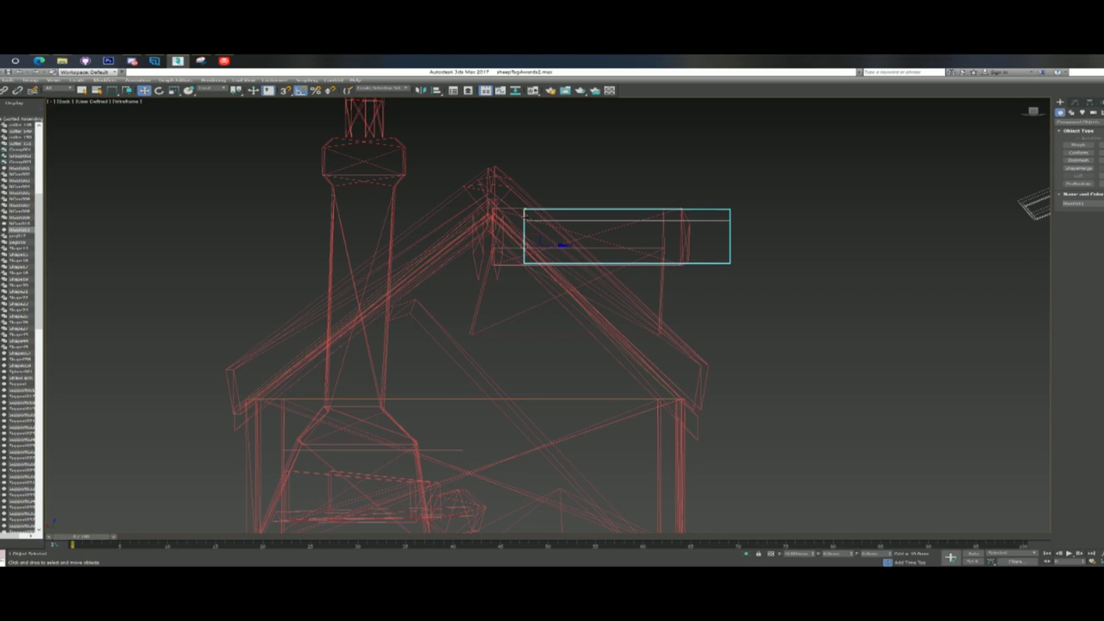
Shorten the V-shaped piece and shift it sideways so its length matches the dormer roof in the back view
{"action": "left_click_drag", "start_coordinate": [523, 215], "coordinate": [525, 216]}
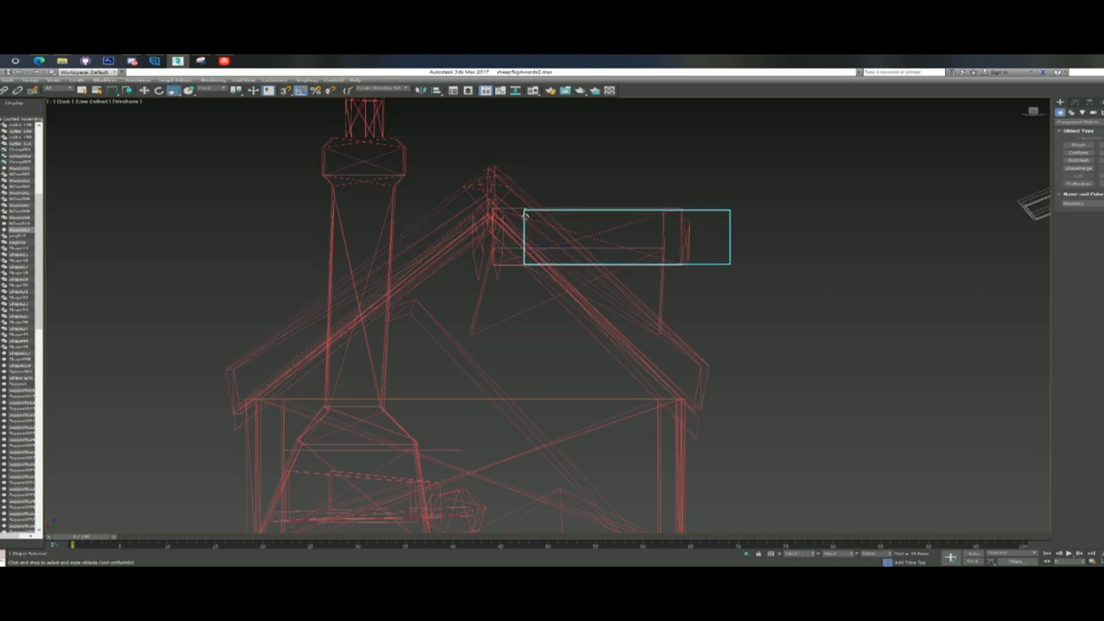
{"action": "key", "text": "w"}
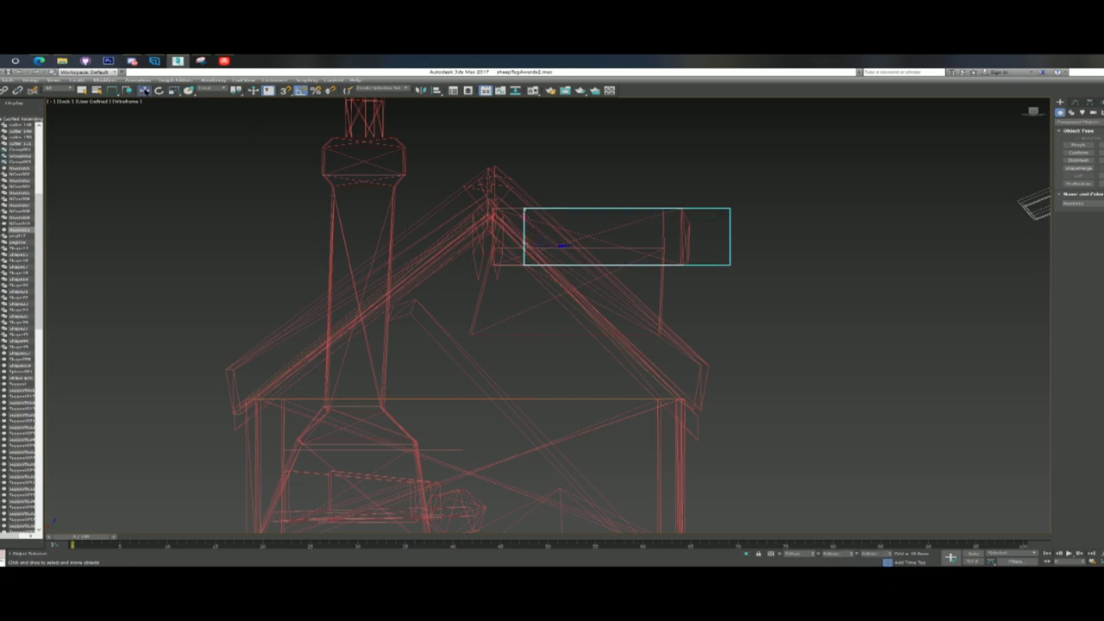
{"action": "left_click_drag", "start_coordinate": [561, 247], "coordinate": [544, 247]}
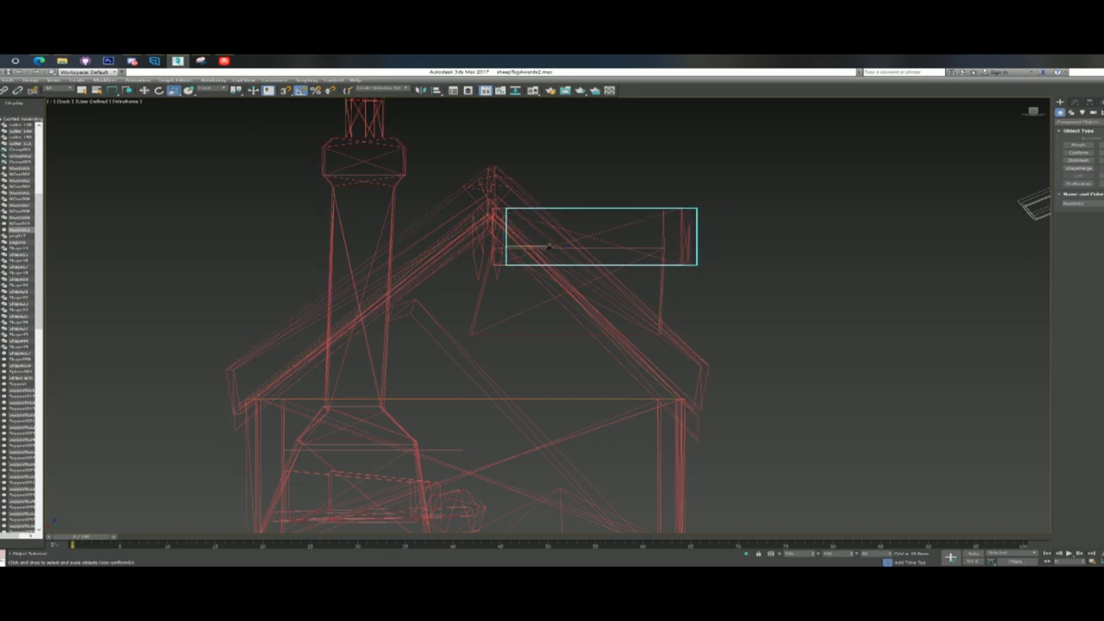
{"action": "scroll", "coordinate": [776, 313], "scroll_direction": "down", "scroll_amount": 4}
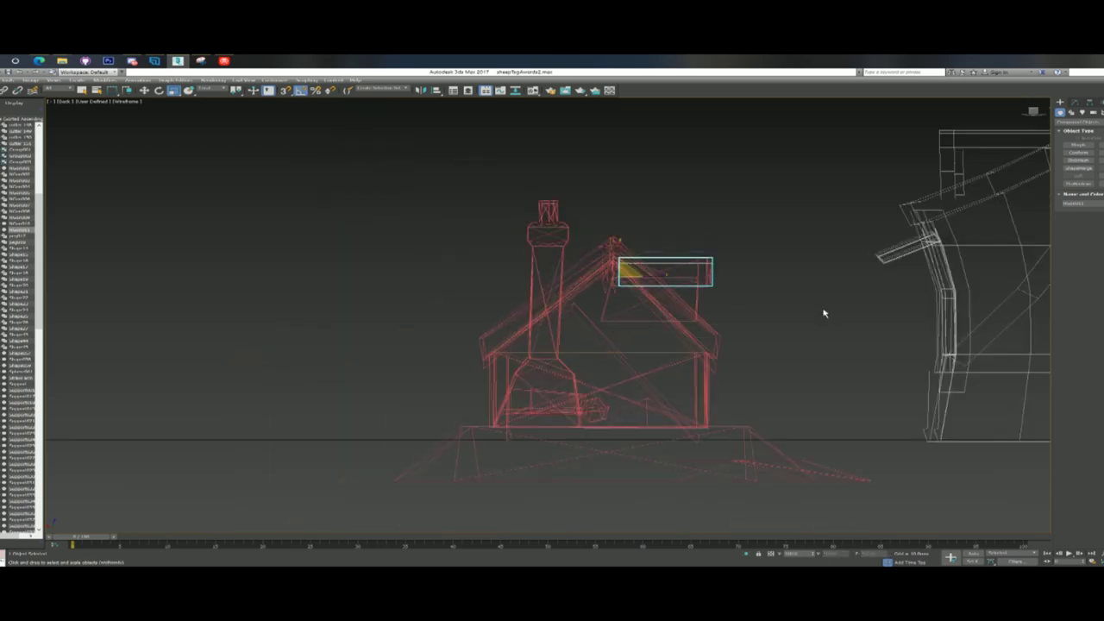
From the left view, move the V-shaped piece onto the dormer and scale down its width to fit the gable
{"action": "middle_click_drag", "start_coordinate": [822, 313], "coordinate": [728, 362], "text": "alt"}
{"action": "scroll", "coordinate": [655, 362], "scroll_direction": "down", "scroll_amount": 5}
{"action": "scroll", "coordinate": [655, 363], "scroll_direction": "down", "scroll_amount": 4}
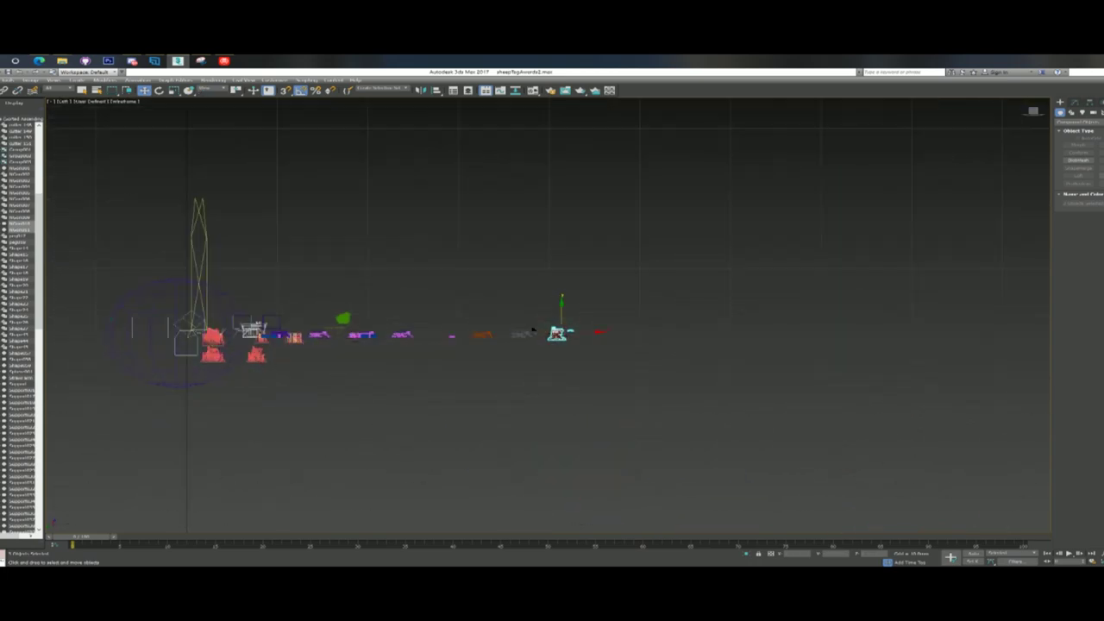
{"action": "scroll", "coordinate": [615, 329], "scroll_direction": "up", "scroll_amount": 5}
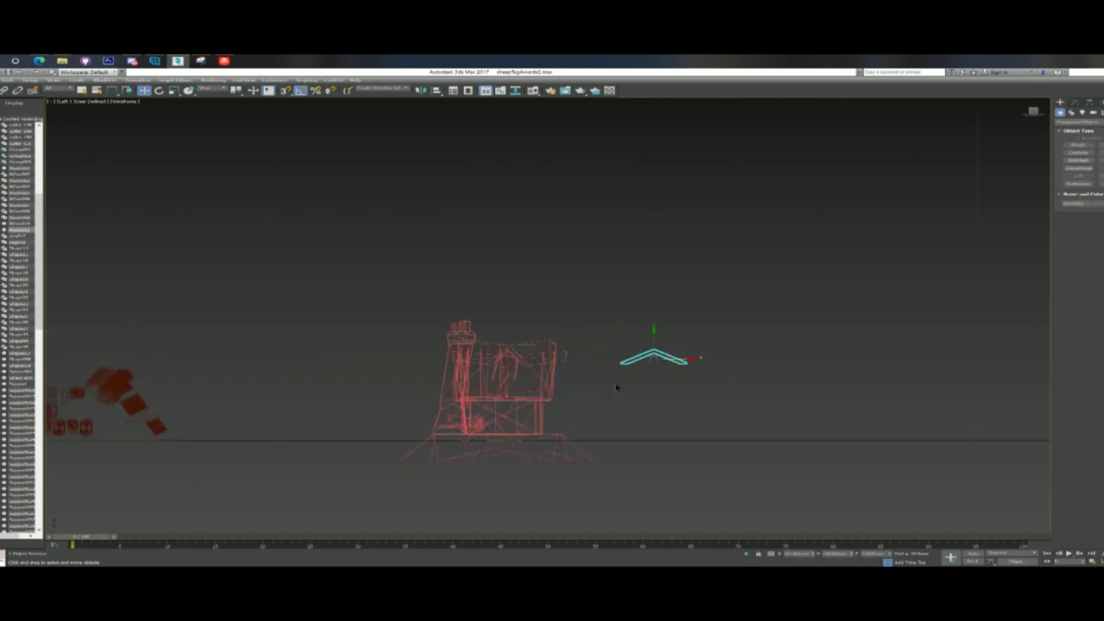
{"action": "key", "text": "w"}
{"action": "scroll", "coordinate": [737, 332], "scroll_direction": "up", "scroll_amount": 3}
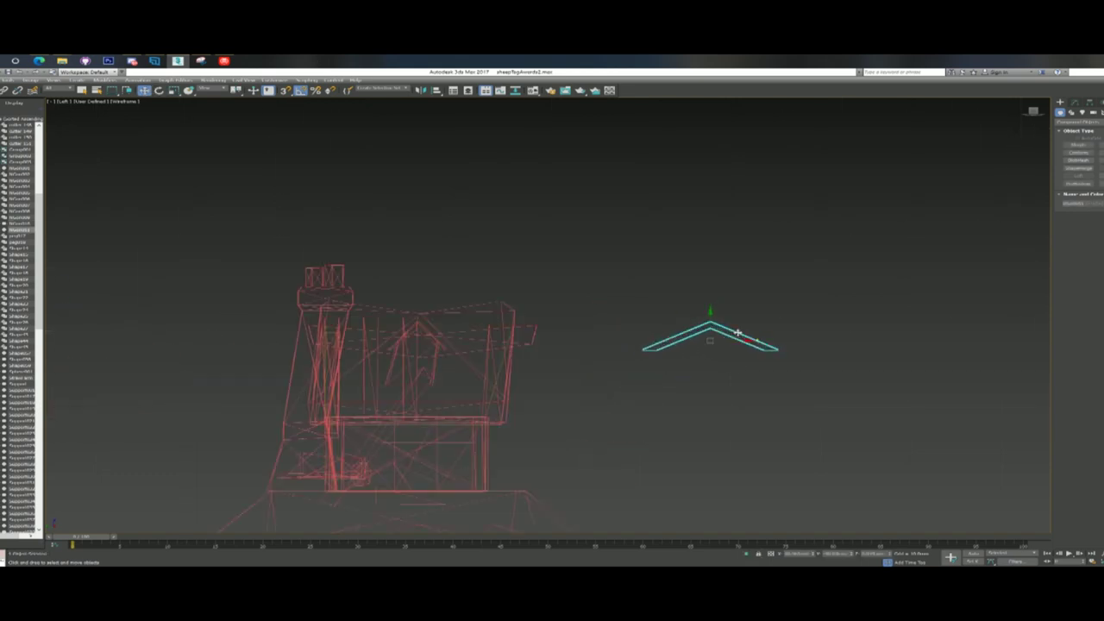
{"action": "left_click_drag", "start_coordinate": [709, 339], "coordinate": [414, 339]}
{"action": "scroll", "coordinate": [414, 336], "scroll_direction": "up", "scroll_amount": 5}
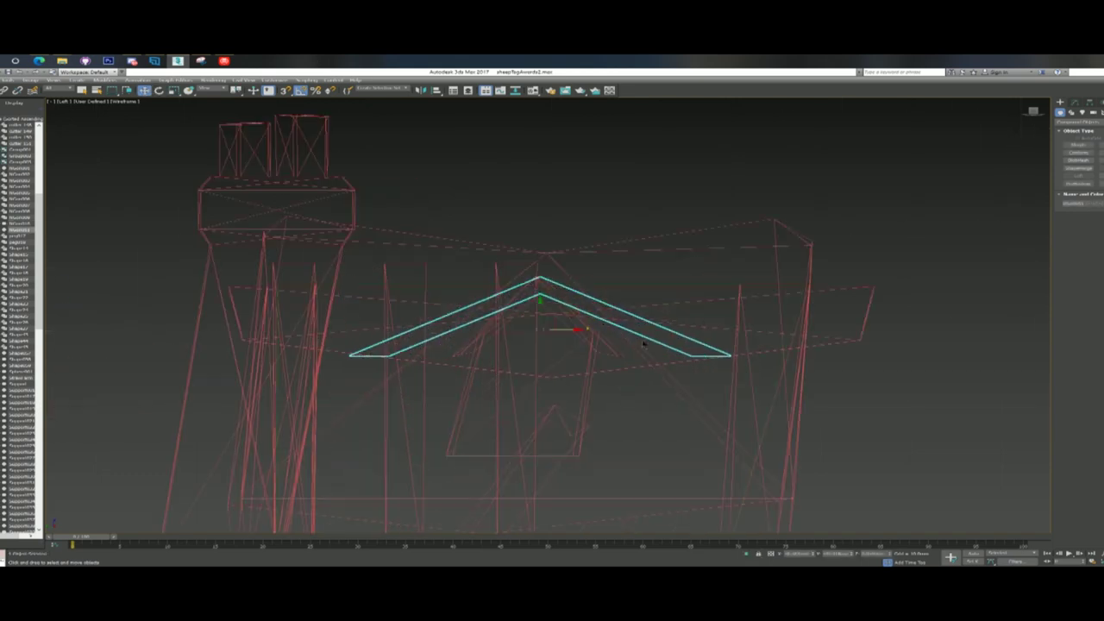
{"action": "key", "text": "r"}
{"action": "left_click_drag", "start_coordinate": [457, 322], "coordinate": [476, 322]}
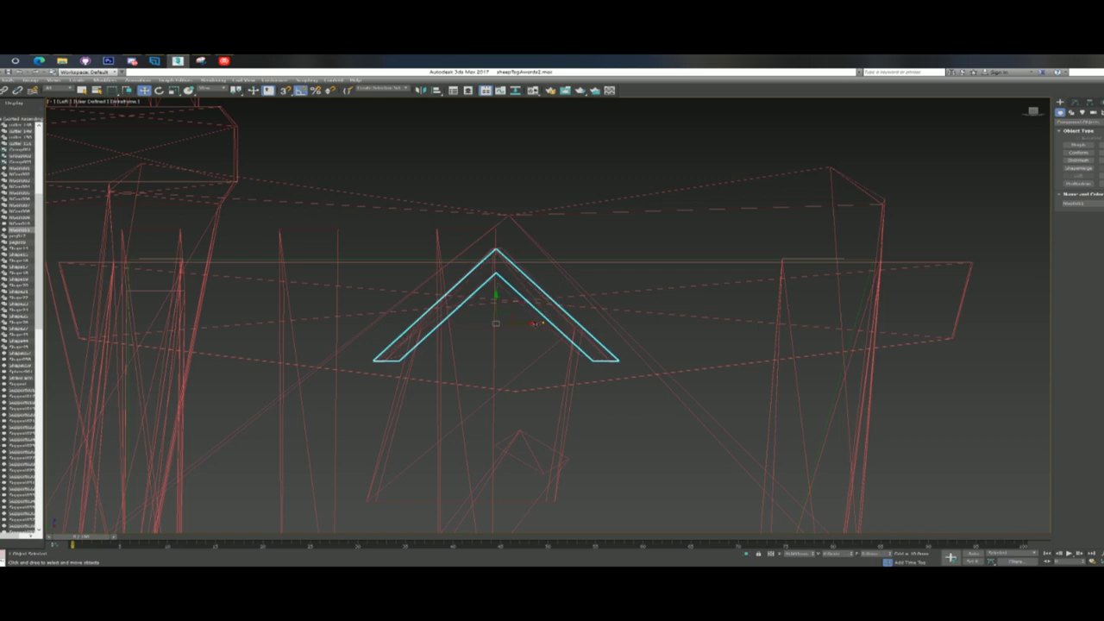
Show the model shaded and select the house's dormer polygons to check how they fit under the new roof piece
{"action": "left_click", "coordinate": [131, 102]}
{"action": "left_click", "coordinate": [169, 162]}
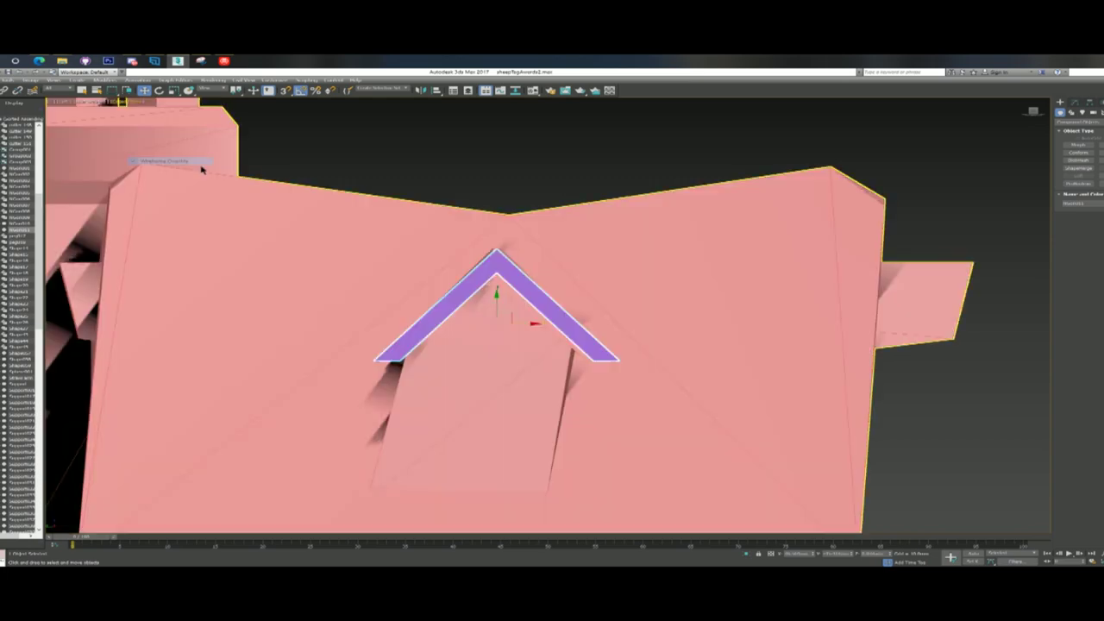
{"action": "scroll", "coordinate": [682, 293], "scroll_direction": "down", "scroll_amount": 3}
{"action": "mouse_move", "coordinate": [682, 293]}
{"action": "middle_mouse_down", "text": "alt"}
{"action": "mouse_move", "coordinate": [656, 300]}
{"action": "mouse_move", "coordinate": [678, 283]}
{"action": "mouse_move", "coordinate": [670, 293]}
{"action": "middle_mouse_up", "text": "alt"}
{"action": "left_click", "coordinate": [794, 222]}
{"action": "left_click", "coordinate": [1075, 102]}
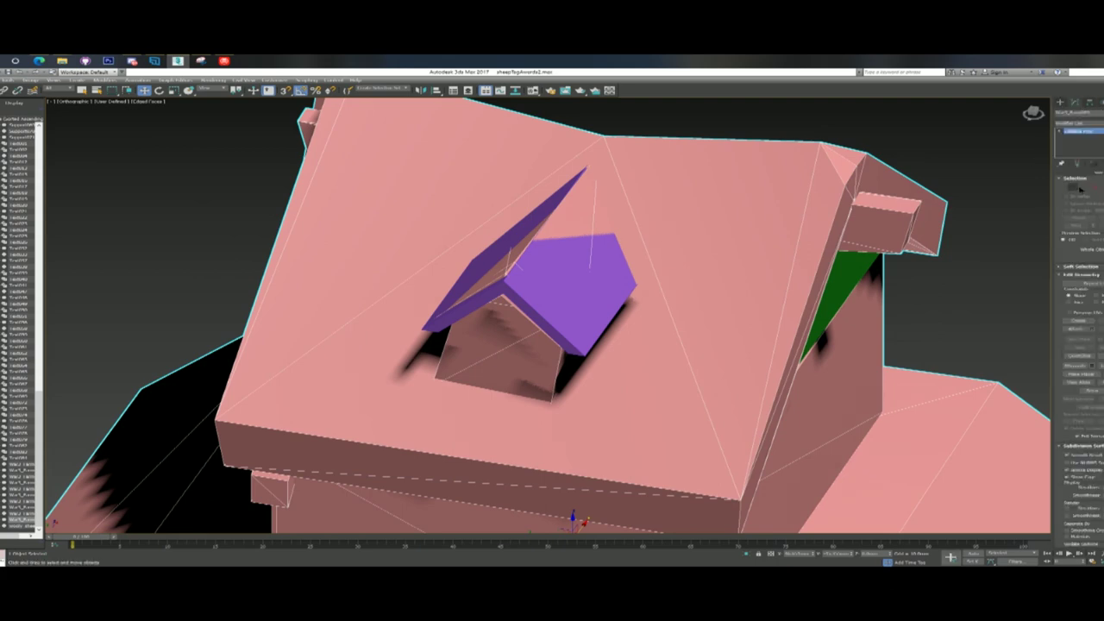
{"action": "left_click", "coordinate": [1103, 188]}
{"action": "left_click", "coordinate": [558, 221]}
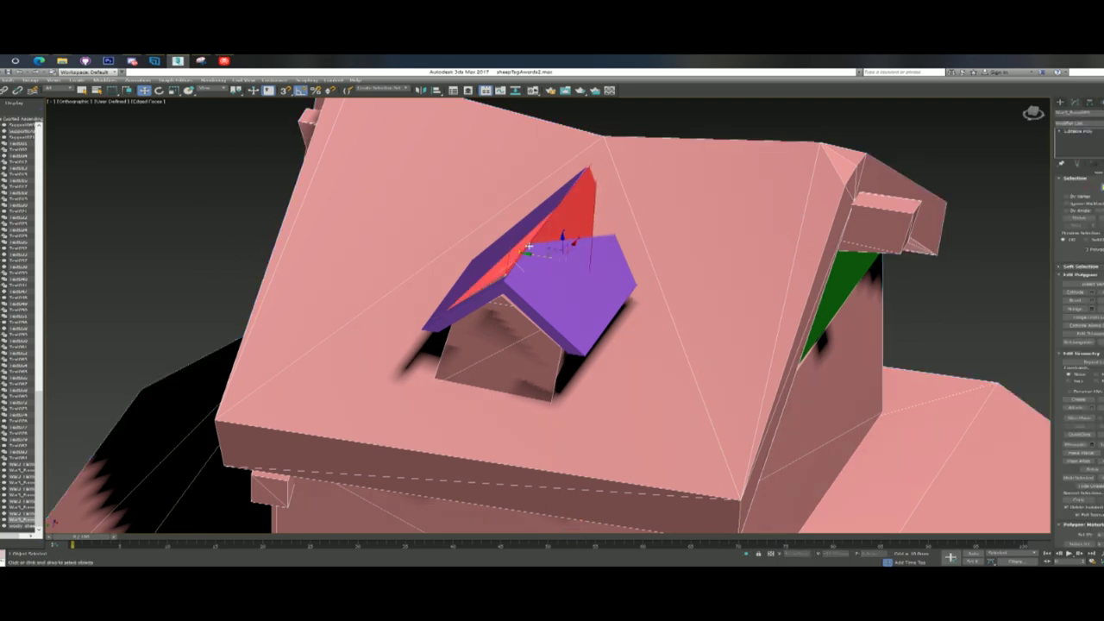
{"action": "middle_click_drag", "start_coordinate": [529, 248], "coordinate": [524, 268], "text": "alt"}
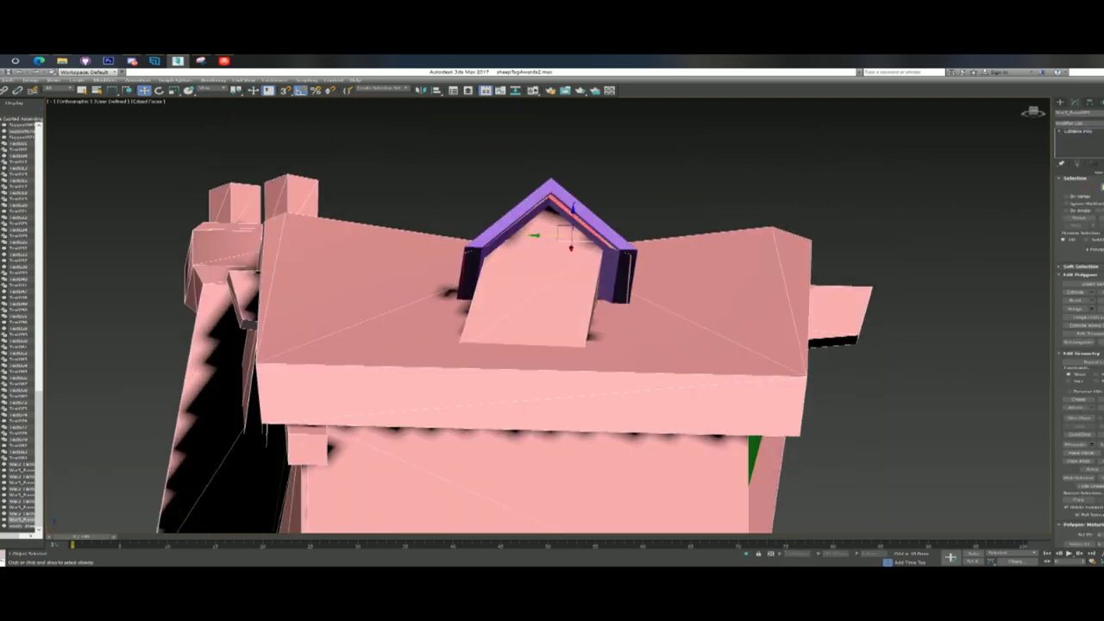
{"action": "middle_click_drag", "start_coordinate": [575, 236], "coordinate": [868, 277], "text": "alt"}
{"action": "scroll", "coordinate": [867, 277], "scroll_direction": "up", "scroll_amount": 4}
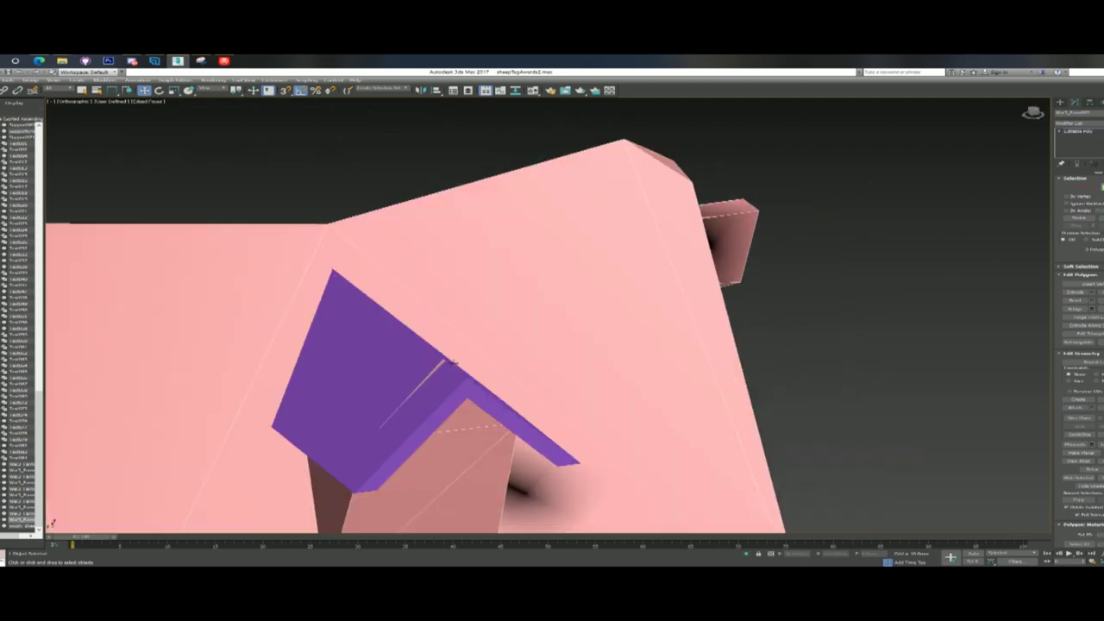
{"action": "left_click", "coordinate": [519, 396]}
{"action": "left_click", "coordinate": [477, 417]}
{"action": "scroll", "coordinate": [515, 367], "scroll_direction": "down", "scroll_amount": 2}
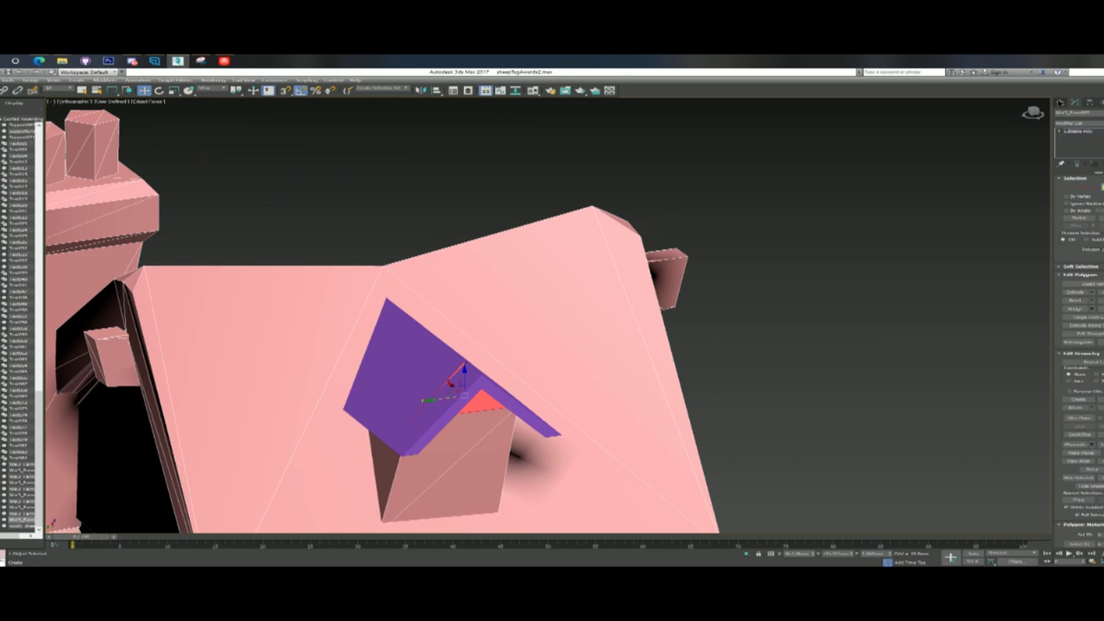
Select the V-shaped roof piece and shift it slightly sideways to cover the dormer ridge poking through
{"action": "left_click", "coordinate": [1061, 102]}
{"action": "left_click", "coordinate": [523, 409]}
{"action": "scroll", "coordinate": [594, 368], "scroll_direction": "up", "scroll_amount": 4}
{"action": "middle_click_drag", "start_coordinate": [636, 345], "coordinate": [596, 327], "text": "alt"}
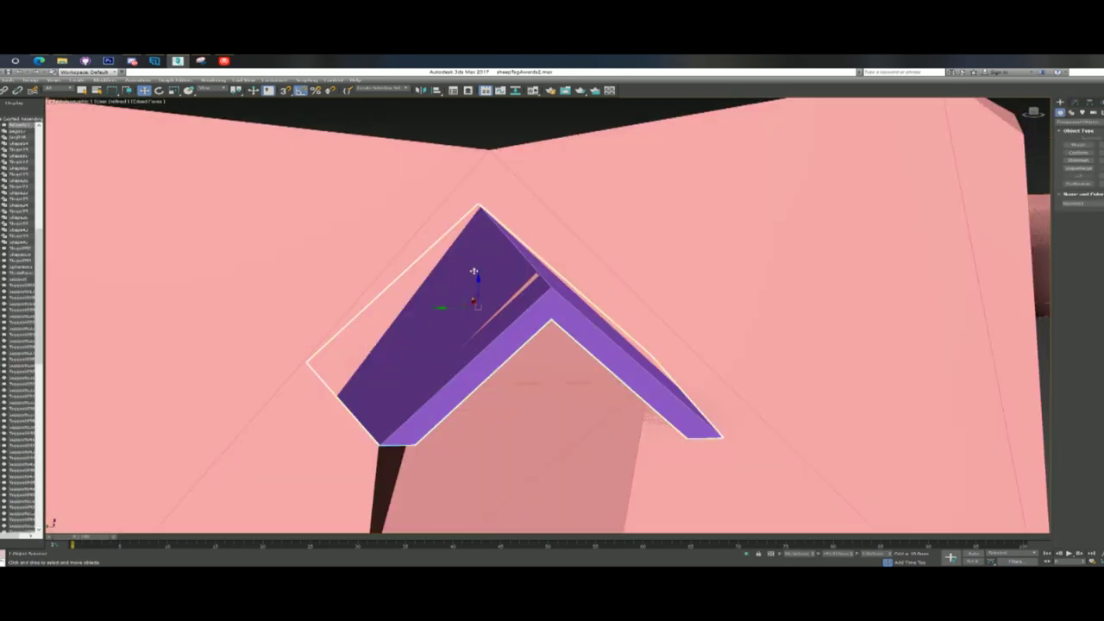
{"action": "left_click_drag", "start_coordinate": [440, 305], "coordinate": [436, 304]}
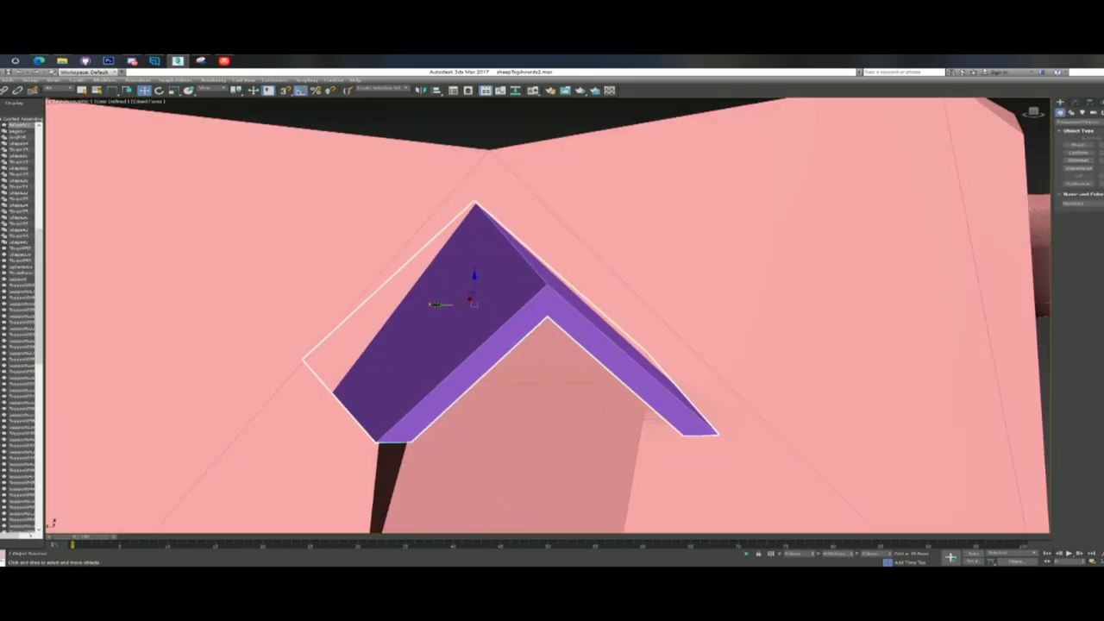
Convert the roof piece to an editable poly and lower its rear eave edges in wireframe display
{"action": "scroll", "coordinate": [741, 372], "scroll_direction": "down", "scroll_amount": 3}
{"action": "mouse_move", "coordinate": [741, 372]}
{"action": "middle_mouse_down", "text": "alt"}
{"action": "mouse_move", "coordinate": [739, 332]}
{"action": "mouse_move", "coordinate": [730, 366]}
{"action": "middle_mouse_up", "text": "alt"}
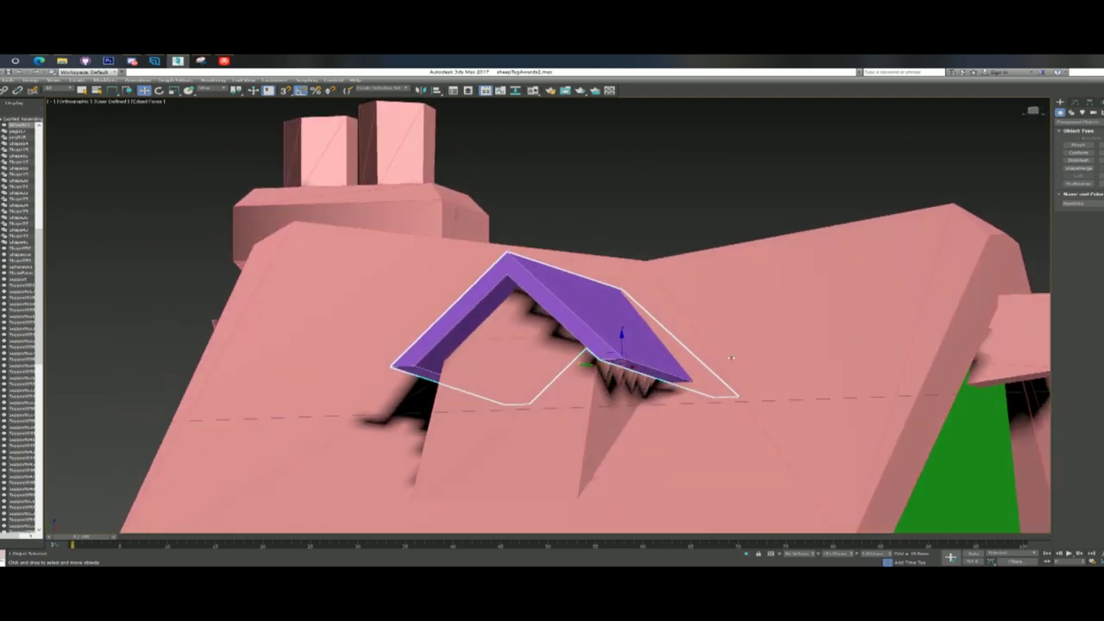
{"action": "left_click", "coordinate": [1074, 103]}
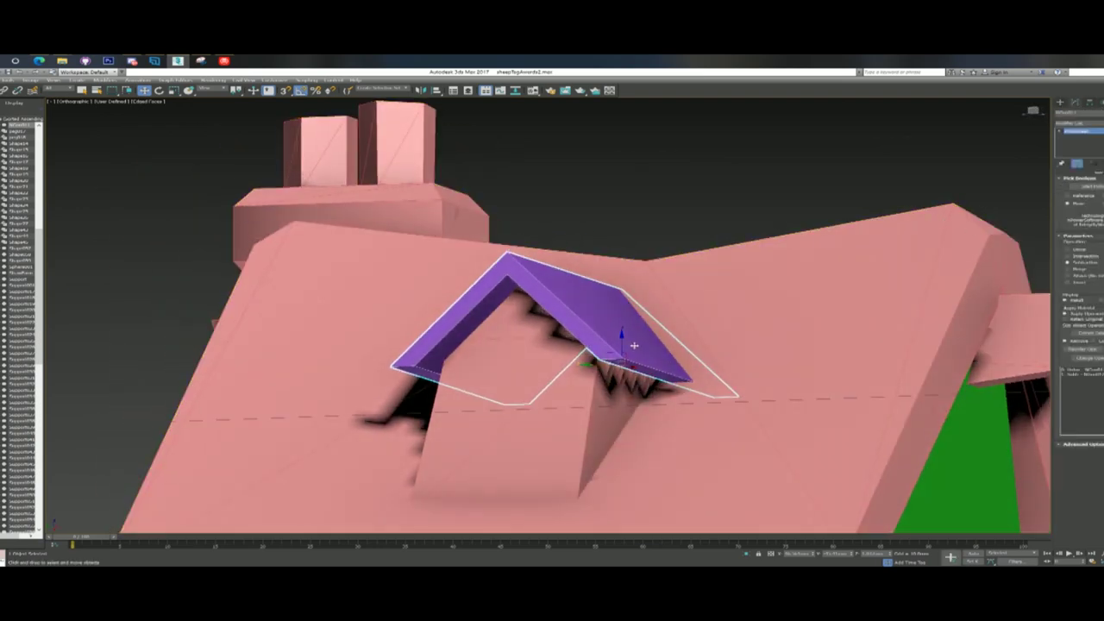
{"action": "right_click", "coordinate": [634, 345]}
{"action": "left_click", "coordinate": [741, 424]}
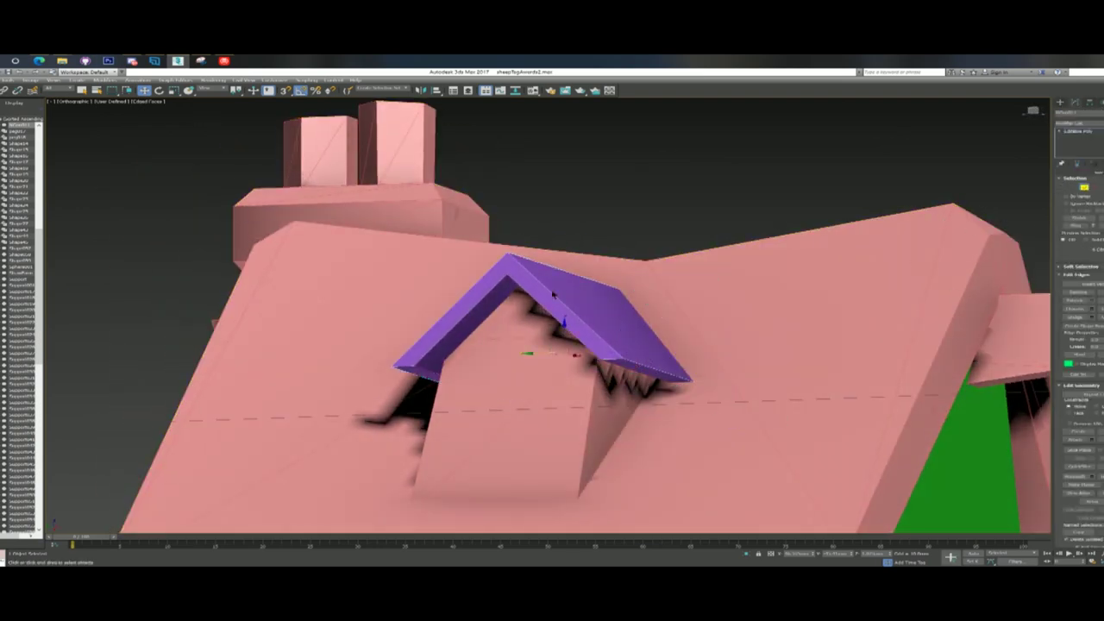
{"action": "left_click", "coordinate": [156, 102]}
{"action": "left_click", "coordinate": [183, 162]}
{"action": "left_click", "coordinate": [723, 395]}
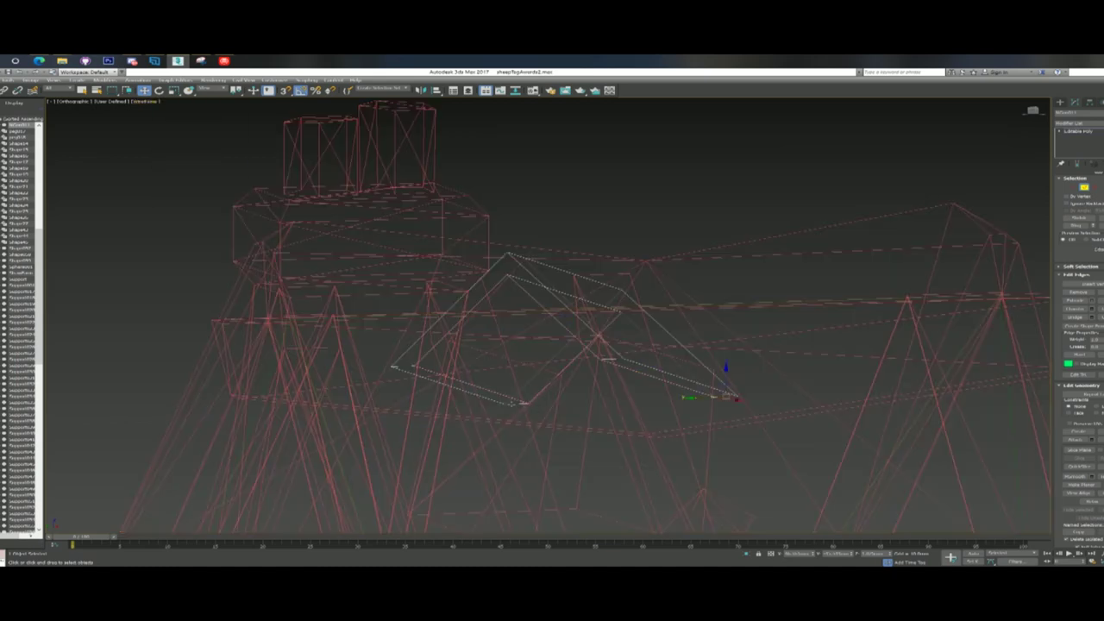
{"action": "left_click_drag", "start_coordinate": [541, 381], "coordinate": [519, 421]}
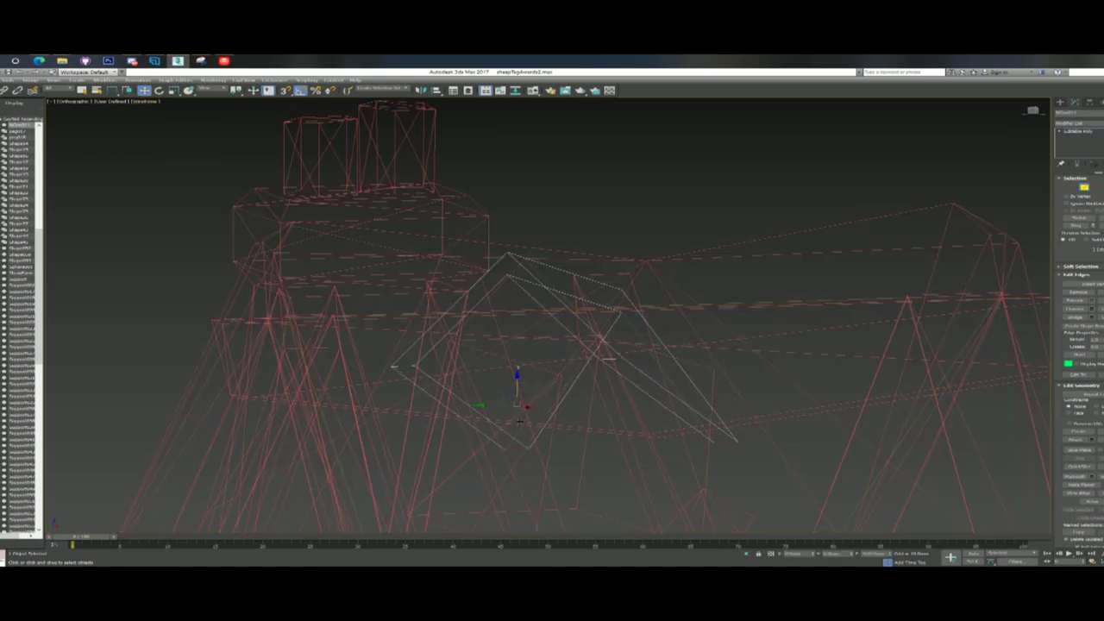
Return to shaded display and adjust the height of the new dormer roof's eave edges
{"action": "key", "text": "F3"}
{"action": "mouse_move", "coordinate": [609, 358]}
{"action": "middle_mouse_down", "text": "alt"}
{"action": "mouse_move", "coordinate": [699, 350]}
{"action": "mouse_move", "coordinate": [628, 385]}
{"action": "middle_mouse_up", "text": "alt"}
{"action": "left_click_drag", "start_coordinate": [519, 399], "coordinate": [535, 368]}
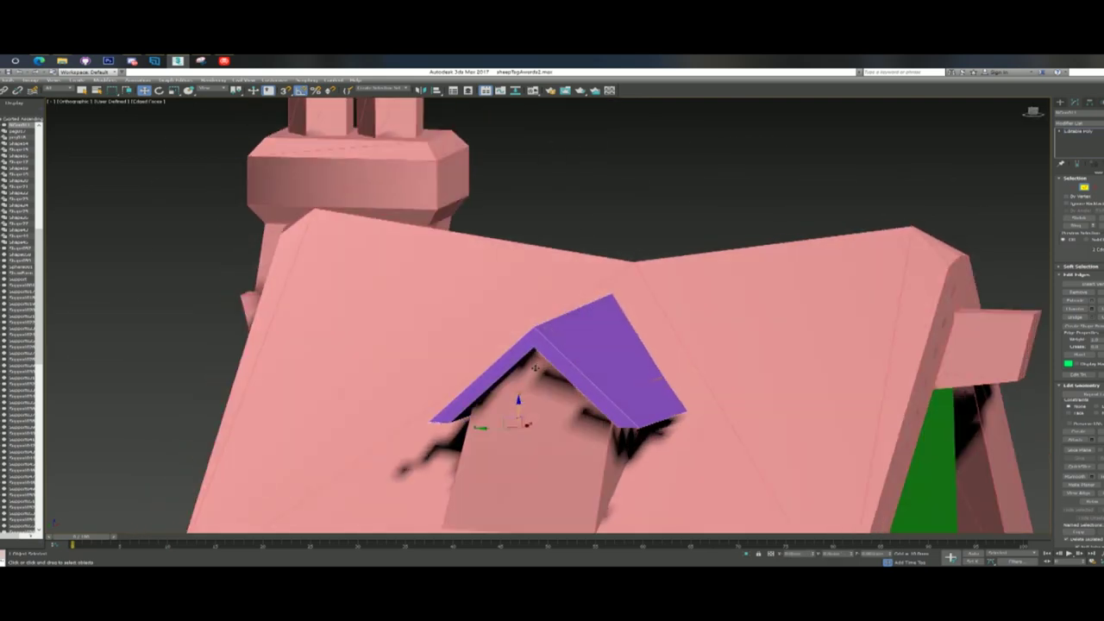
{"action": "middle_click_drag", "start_coordinate": [536, 362], "coordinate": [518, 332], "text": "alt"}
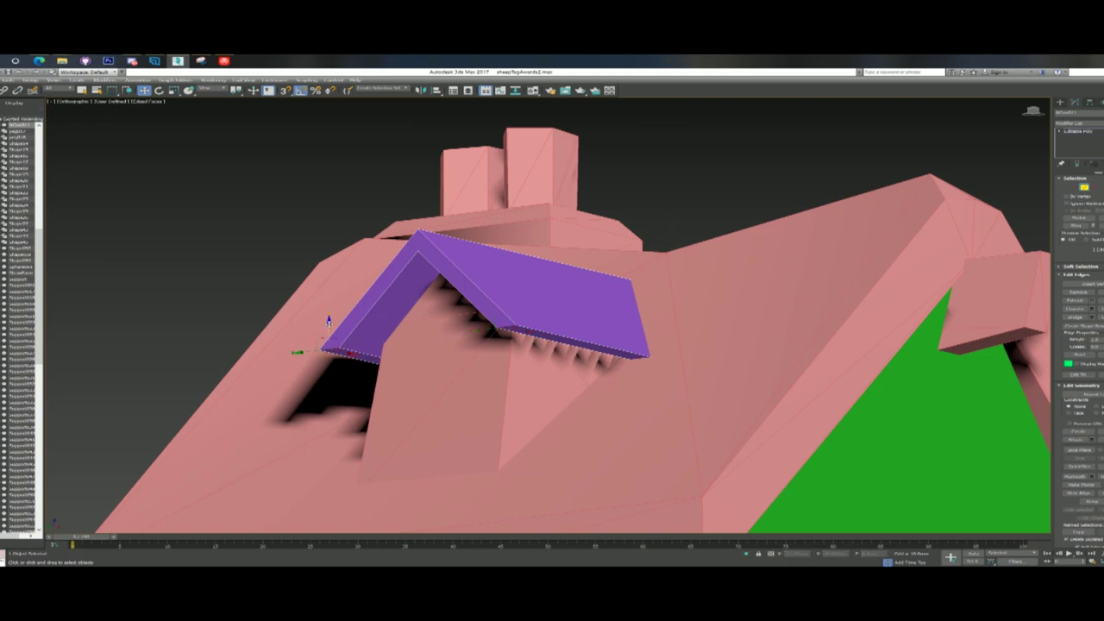
{"action": "left_click_drag", "start_coordinate": [328, 321], "coordinate": [335, 303]}
{"action": "mouse_move", "coordinate": [558, 353]}
{"action": "middle_mouse_down", "text": "alt"}
{"action": "mouse_move", "coordinate": [551, 328]}
{"action": "mouse_move", "coordinate": [556, 362]}
{"action": "middle_mouse_up", "text": "alt"}
{"action": "middle_click_drag", "start_coordinate": [655, 344], "coordinate": [688, 319], "text": "alt"}
Chamfer the ridge edge of the new dormer roof and raise it slightly
{"action": "left_click", "coordinate": [544, 301]}
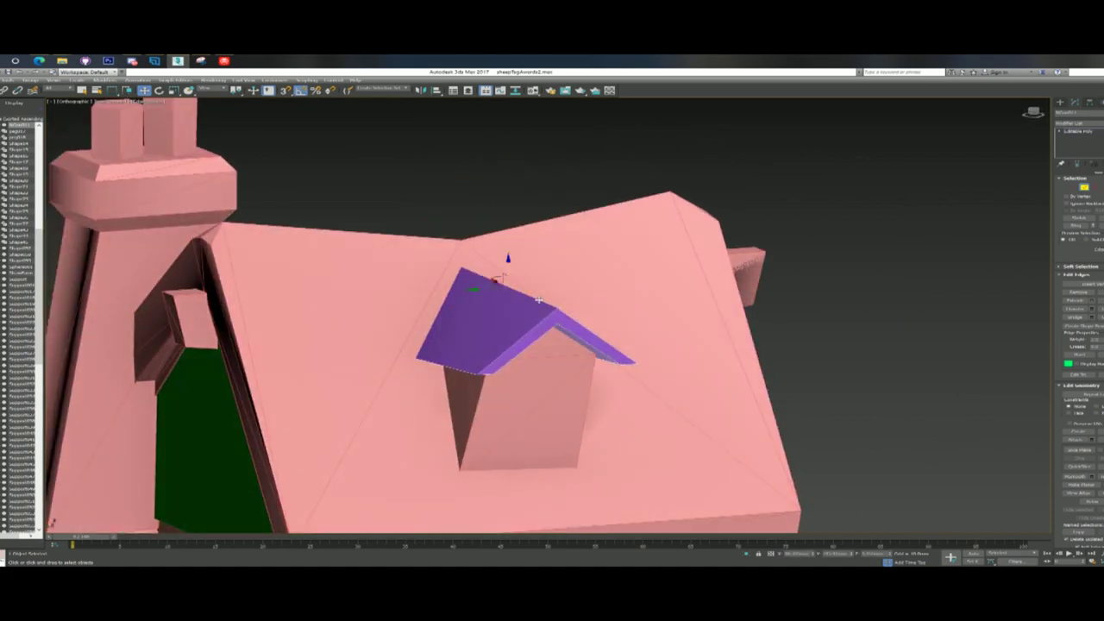
{"action": "middle_click_drag", "start_coordinate": [557, 269], "coordinate": [664, 324]}
{"action": "scroll", "coordinate": [663, 324], "scroll_direction": "up", "scroll_amount": 3}
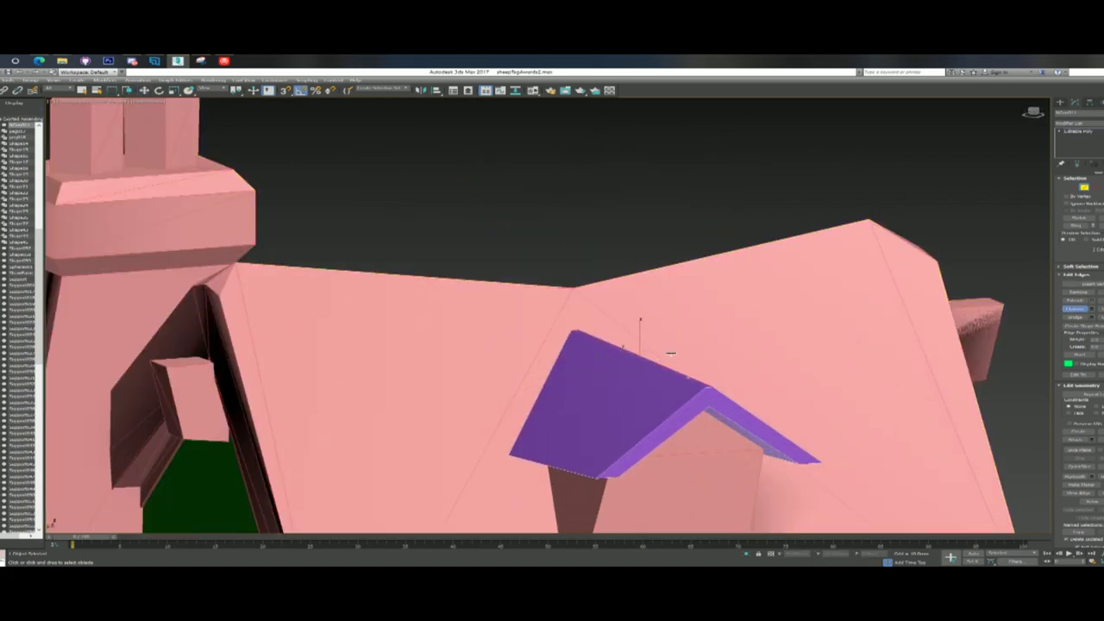
{"action": "left_click_drag", "start_coordinate": [635, 331], "coordinate": [634, 327]}
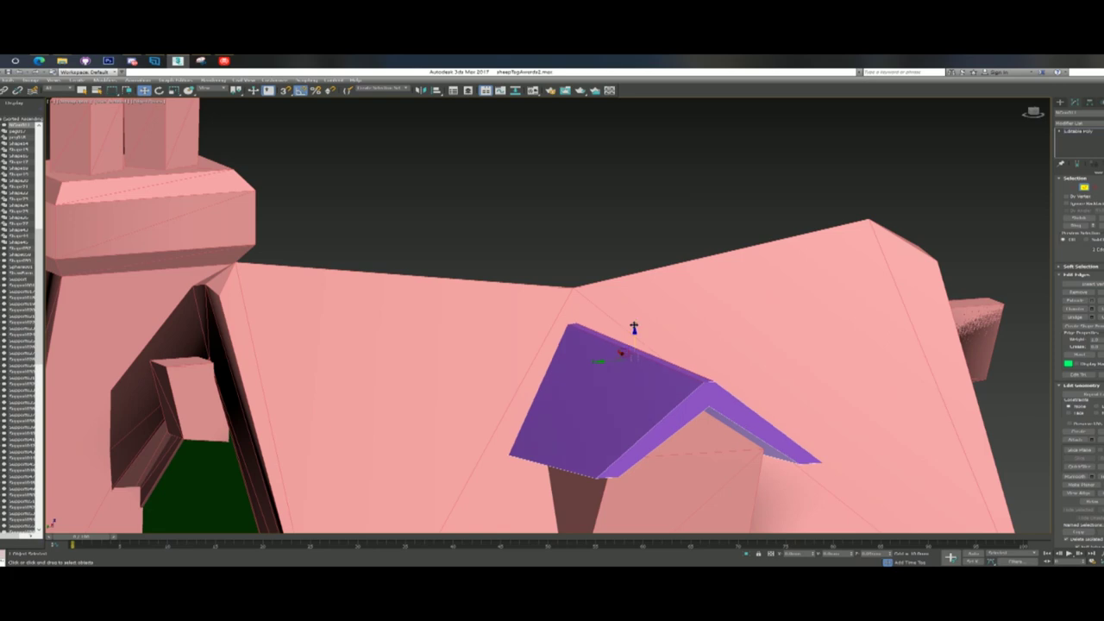
{"action": "left_click", "coordinate": [689, 263]}
Finish editing the dormer roof's edges and select the house together with its new dormer roof
{"action": "scroll", "coordinate": [689, 265], "scroll_direction": "down", "scroll_amount": 4}
{"action": "left_click", "coordinate": [1059, 101]}
{"action": "left_click", "coordinate": [923, 291]}
{"action": "scroll", "coordinate": [923, 290], "scroll_direction": "down", "scroll_amount": 3}
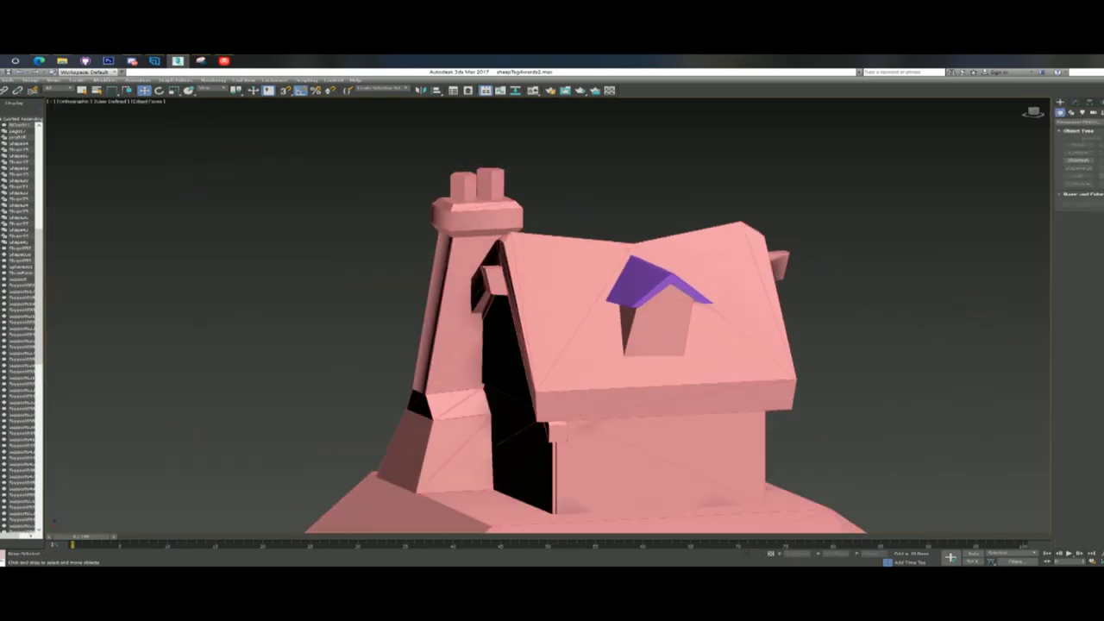
{"action": "middle_click_drag", "start_coordinate": [914, 292], "coordinate": [668, 282], "text": "alt"}
{"action": "scroll", "coordinate": [788, 308], "scroll_direction": "down", "scroll_amount": 5}
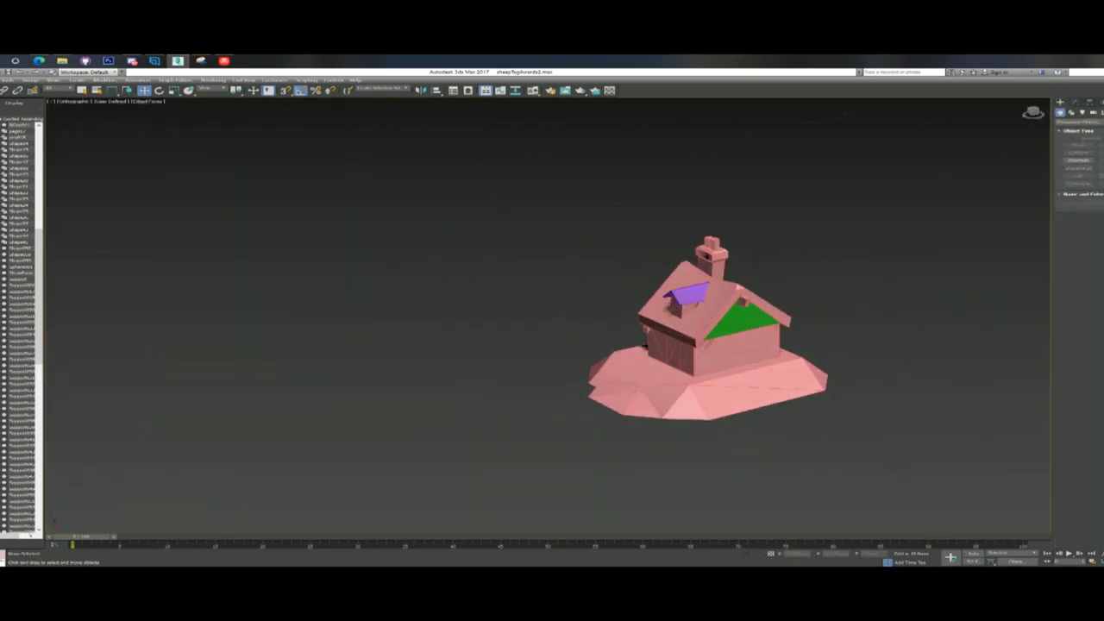
{"action": "left_click_drag", "start_coordinate": [572, 438], "coordinate": [573, 437]}
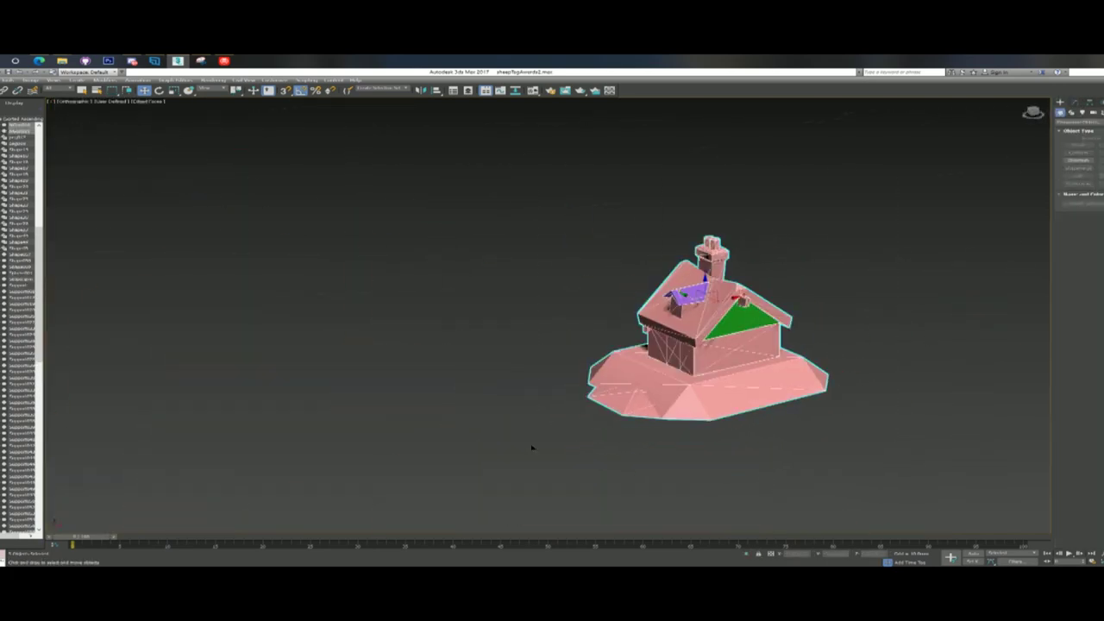
{"action": "left_click", "coordinate": [546, 359]}
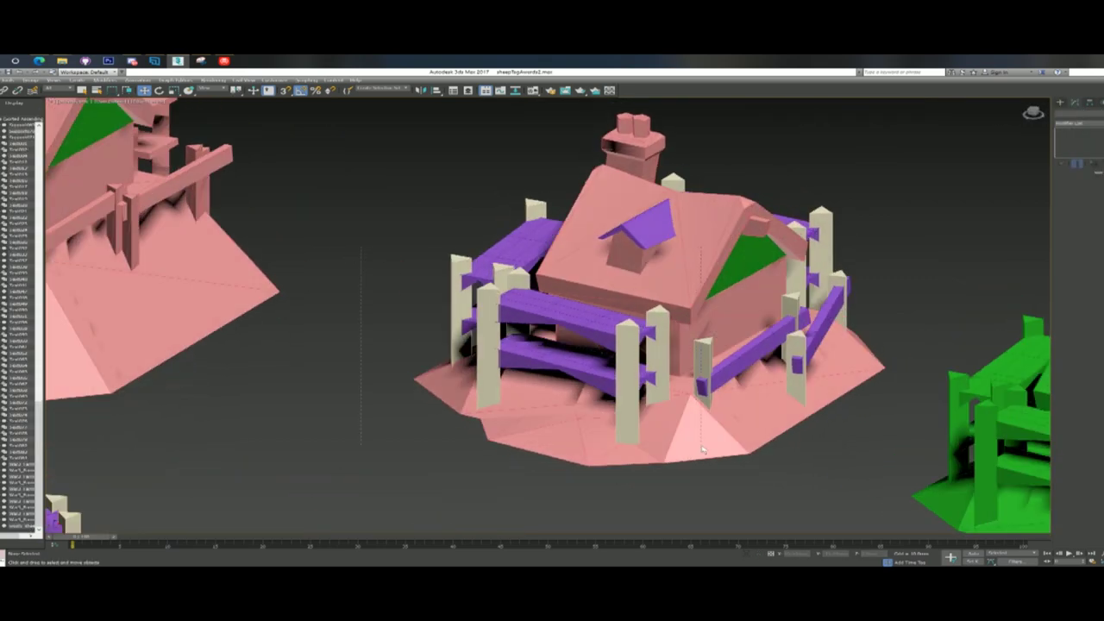
Examine the rebuilt farm with its fences beside the original farm model from several sides
{"action": "left_click_drag", "start_coordinate": [702, 449], "coordinate": [422, 302]}
{"action": "left_click", "coordinate": [655, 222]}
{"action": "middle_click_drag", "start_coordinate": [655, 223], "coordinate": [697, 268]}
{"action": "scroll", "coordinate": [661, 256], "scroll_direction": "up", "scroll_amount": 7}
{"action": "left_click", "coordinate": [858, 379]}
{"action": "middle_click_drag", "start_coordinate": [860, 381], "coordinate": [798, 216]}
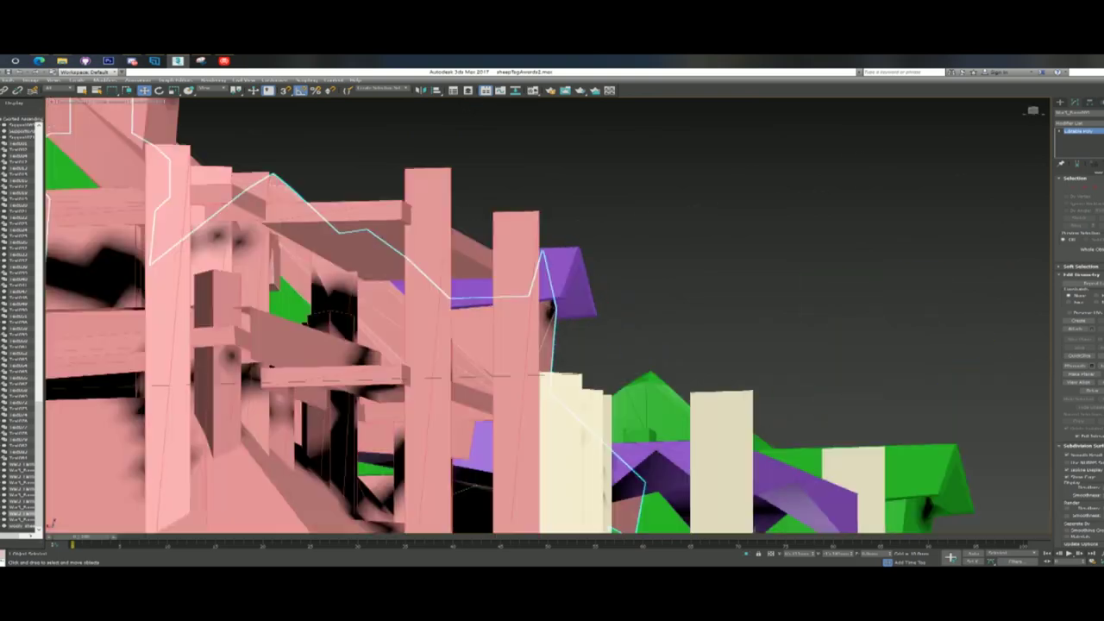
{"action": "middle_click_drag", "start_coordinate": [629, 314], "coordinate": [603, 324], "text": "alt"}
{"action": "scroll", "coordinate": [539, 312], "scroll_direction": "down", "scroll_amount": 5}
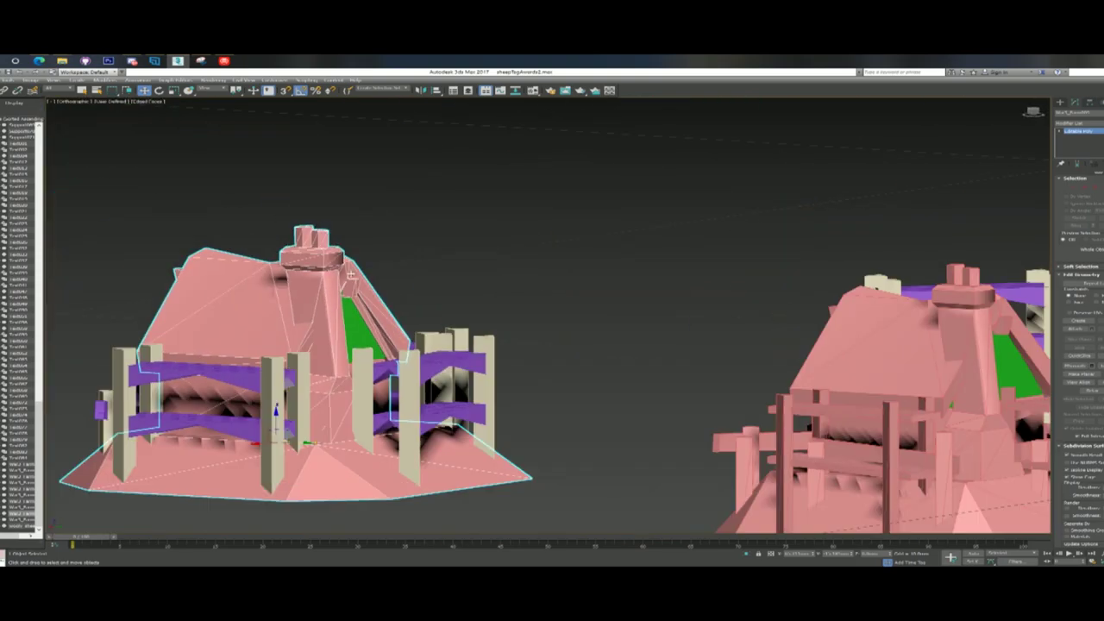
{"action": "middle_click_drag", "start_coordinate": [500, 312], "coordinate": [607, 362], "text": "alt"}
{"action": "left_click", "coordinate": [349, 324]}
{"action": "scroll", "coordinate": [584, 274], "scroll_direction": "up", "scroll_amount": 2}
{"action": "scroll", "coordinate": [584, 274], "scroll_direction": "up", "scroll_amount": 2}
{"action": "scroll", "coordinate": [608, 353], "scroll_direction": "down", "scroll_amount": 5}
{"action": "left_click", "coordinate": [697, 243]}
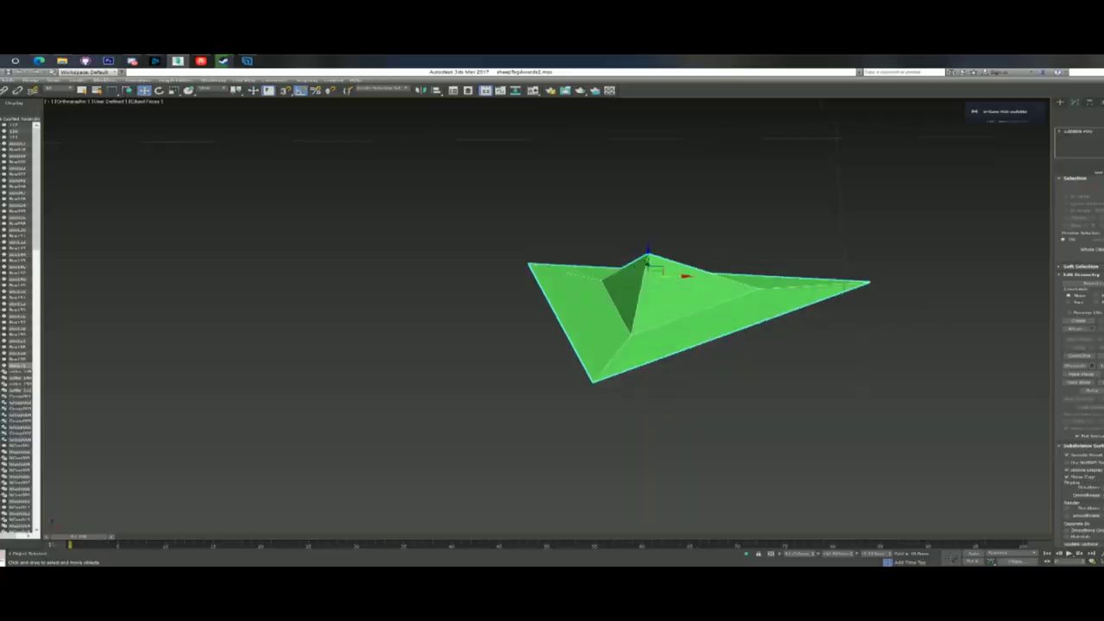
Scale the base polygon of the green triangular piece outward so its three outer corners spread wider
{"action": "middle_click_drag", "start_coordinate": [863, 259], "coordinate": [679, 283], "text": "alt"}
{"action": "key", "text": "4"}
{"action": "key", "text": "r"}
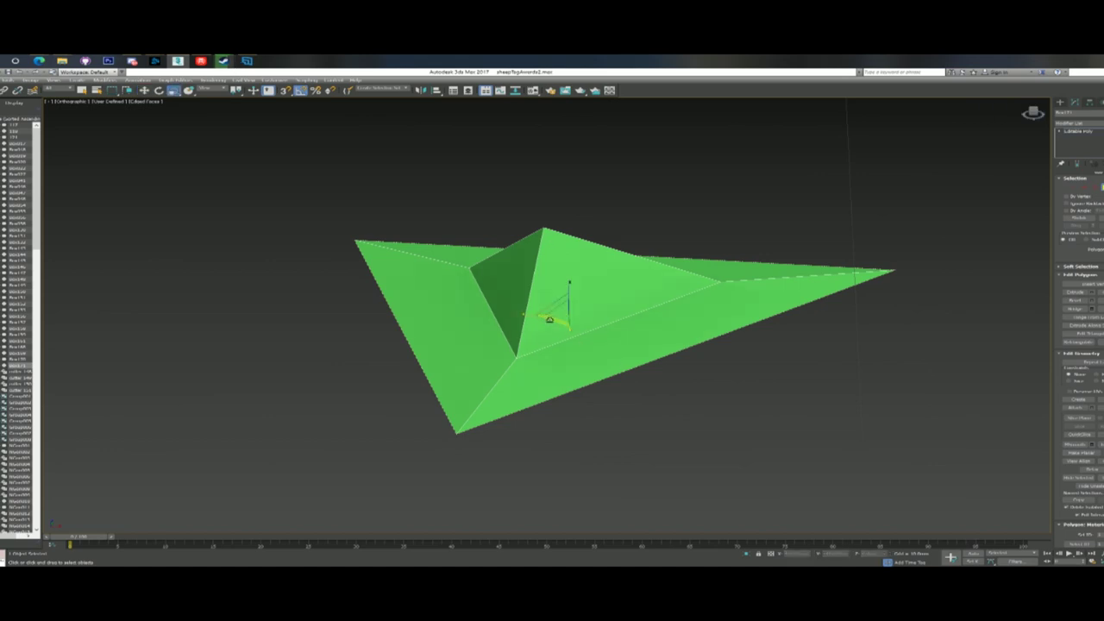
{"action": "left_click_drag", "start_coordinate": [549, 320], "coordinate": [549, 322]}
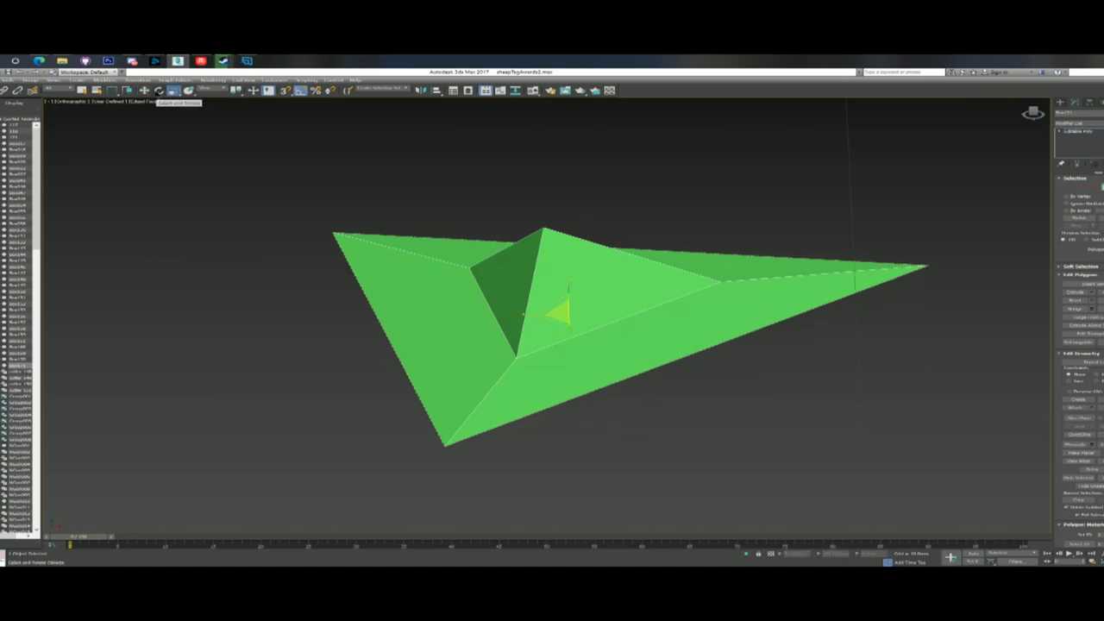
Chamfer the three outer corner vertices of the green triangular piece up to the central peak's base, and check the cut corners
{"action": "left_click", "coordinate": [159, 90]}
{"action": "key", "text": "1"}
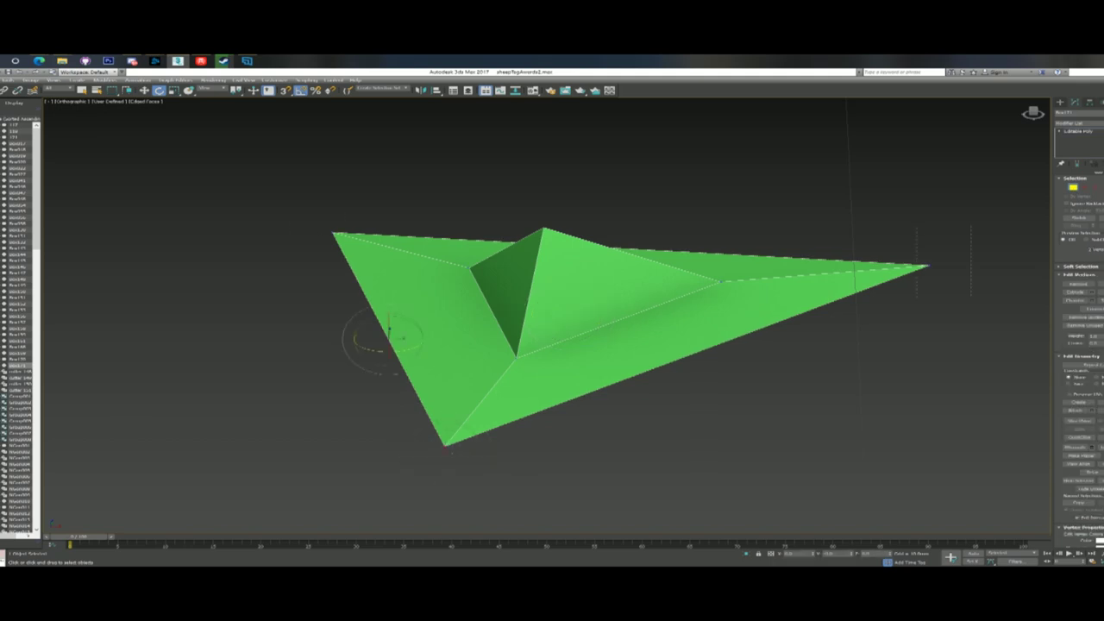
{"action": "left_click_drag", "start_coordinate": [445, 446], "coordinate": [450, 439]}
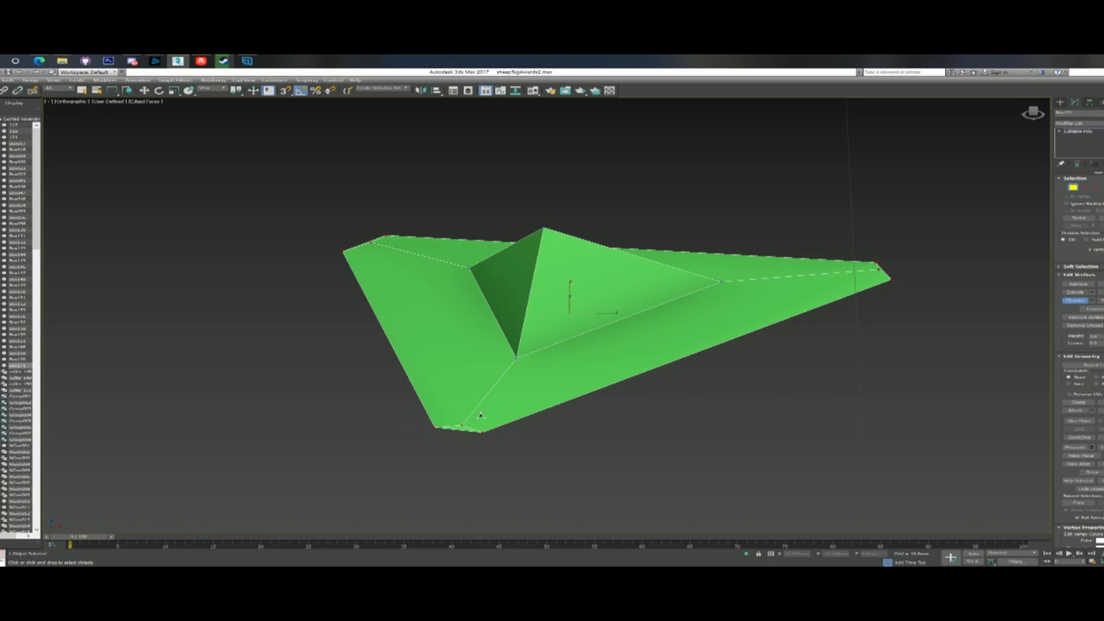
{"action": "left_click_drag", "start_coordinate": [480, 415], "coordinate": [572, 341]}
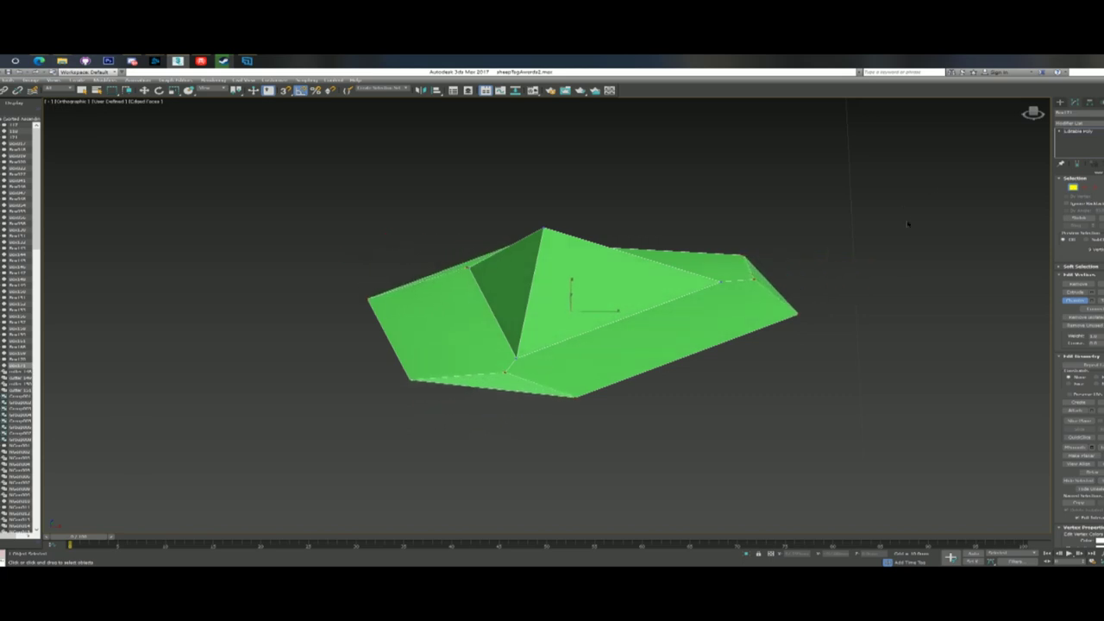
{"action": "middle_click_drag", "start_coordinate": [667, 337], "coordinate": [685, 355], "text": "alt"}
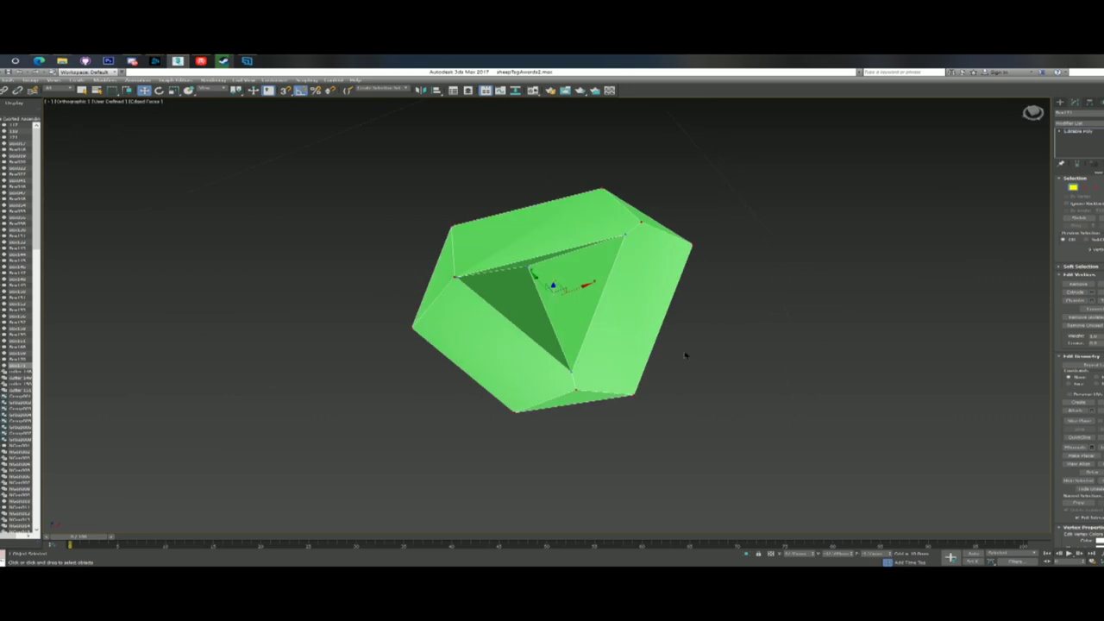
{"action": "scroll", "coordinate": [584, 286], "scroll_direction": "up", "scroll_amount": 2}
{"action": "middle_click_drag", "start_coordinate": [585, 286], "coordinate": [677, 345], "text": "alt"}
{"action": "scroll", "coordinate": [362, 318], "scroll_direction": "up", "scroll_amount": 6}
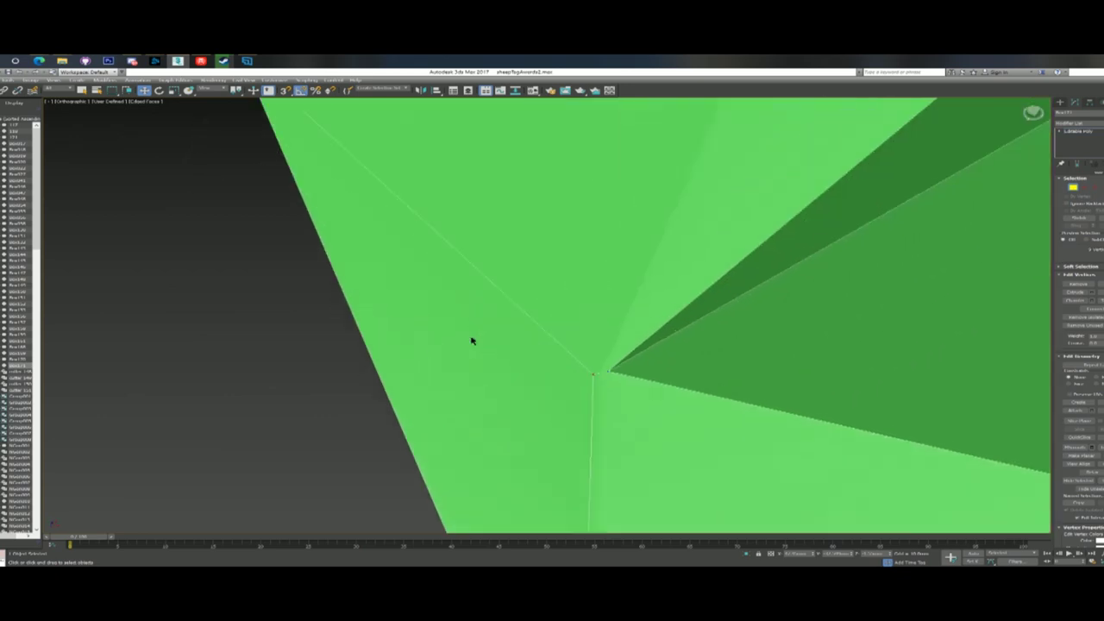
{"action": "scroll", "coordinate": [267, 348], "scroll_direction": "down", "scroll_amount": 6}
{"action": "scroll", "coordinate": [703, 233], "scroll_direction": "down", "scroll_amount": 2}
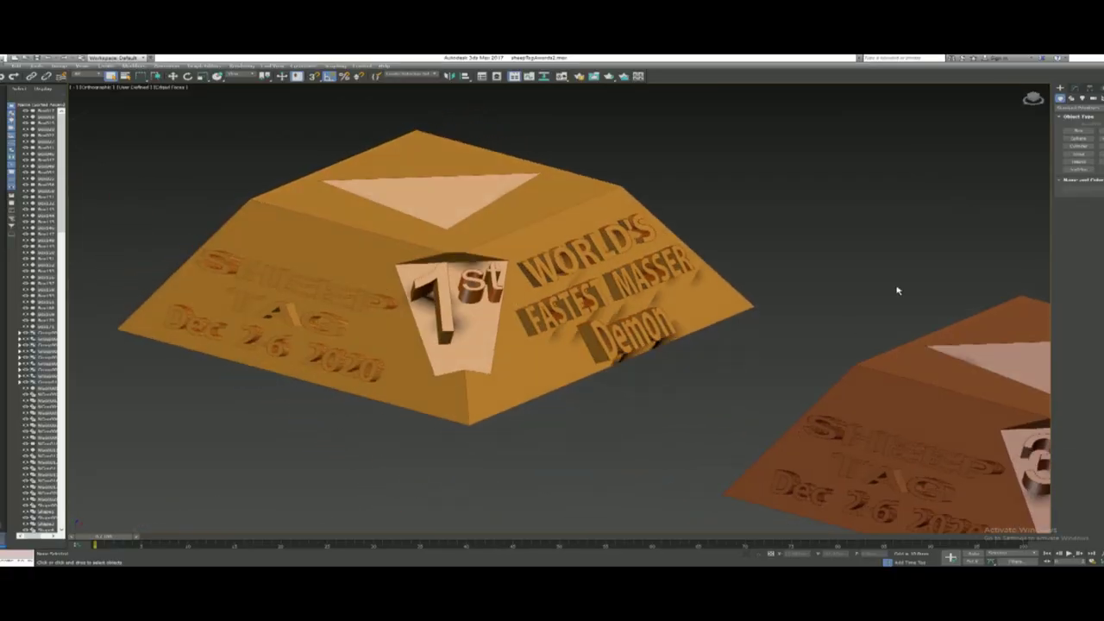
Look over the finished award bases from 1st to 4th place and open the Windows Start menu
{"action": "middle_click_drag", "start_coordinate": [897, 291], "coordinate": [365, 170]}
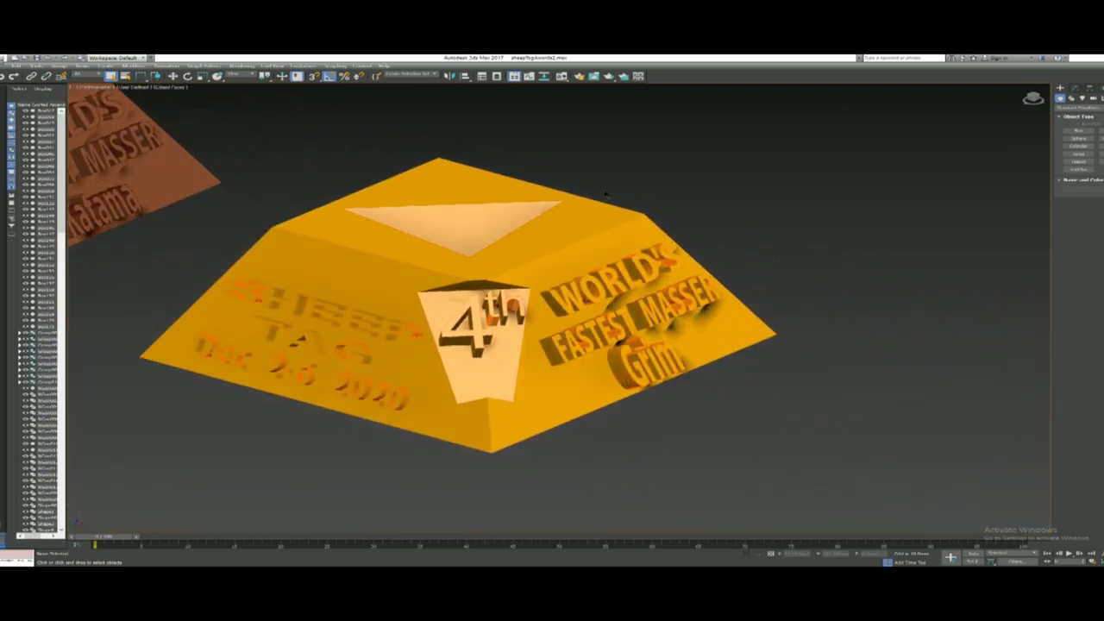
{"action": "key", "text": "super"}
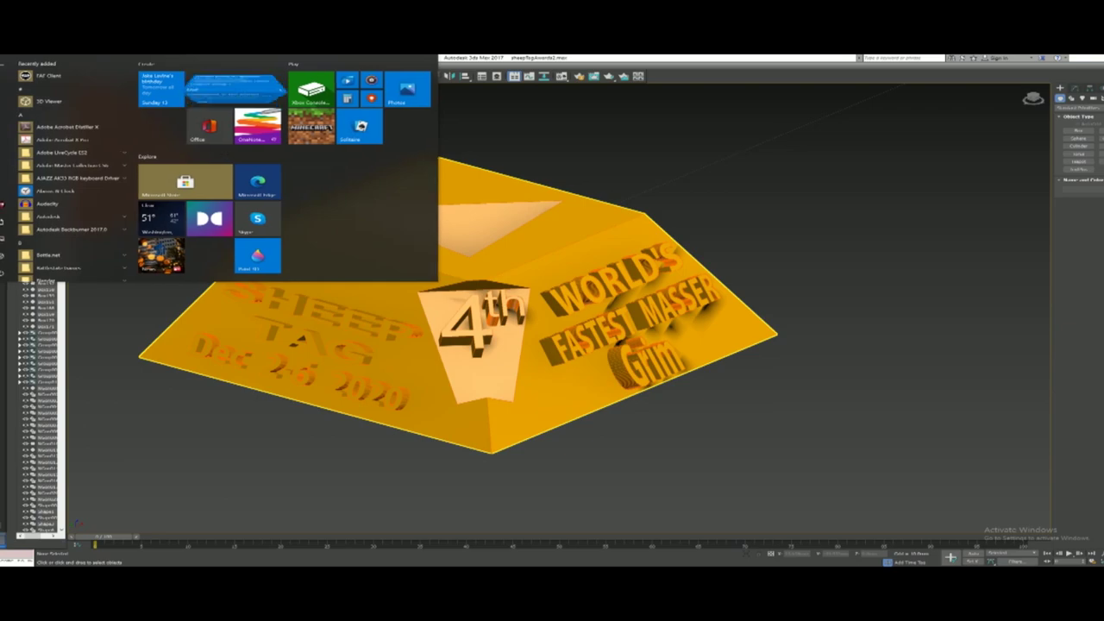